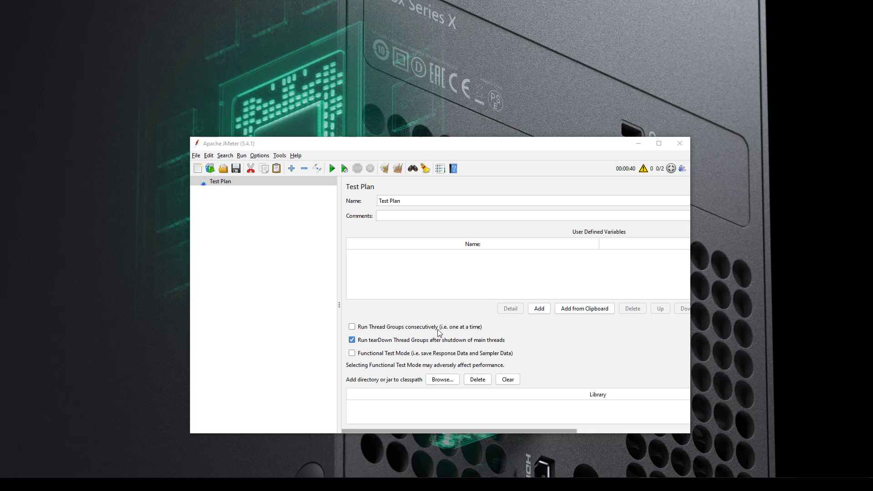
Add a Thread Group to the Test Plan.
click(224, 182)
right_click(228, 181)
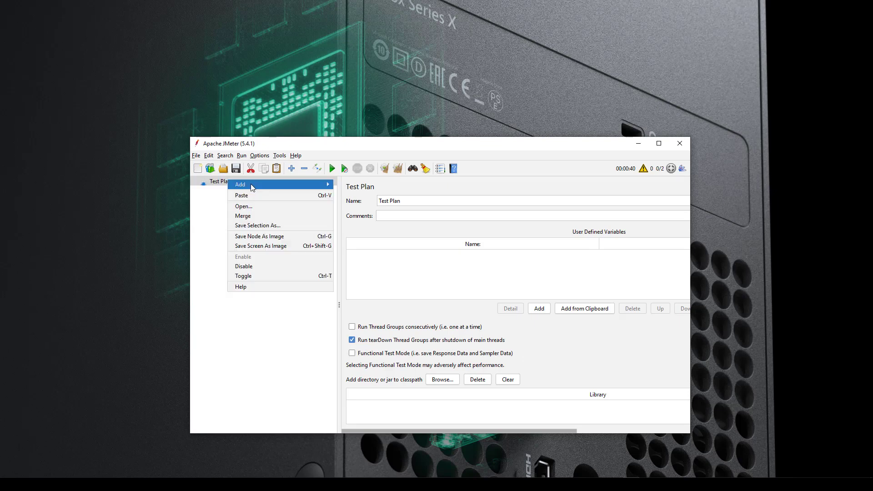
mouse_move(250, 184)
mouse_move(373, 184)
click(406, 184)
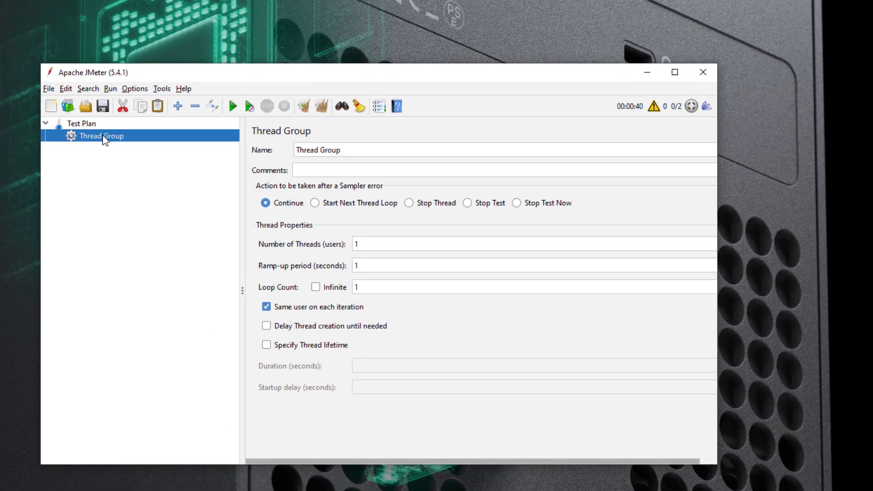
Add a Transaction Controller under the Thread Group and name it Transaction Controller 1.
right_click(105, 139)
mouse_move(203, 143)
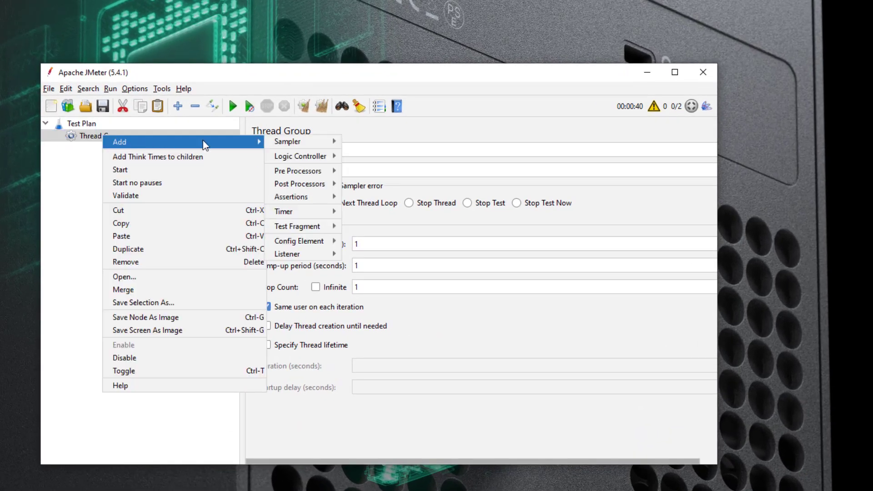
mouse_move(301, 142)
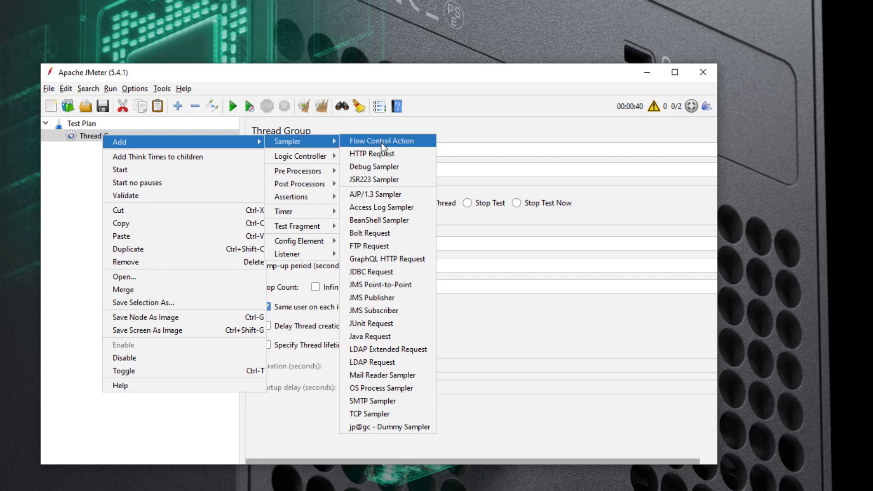
mouse_move(317, 158)
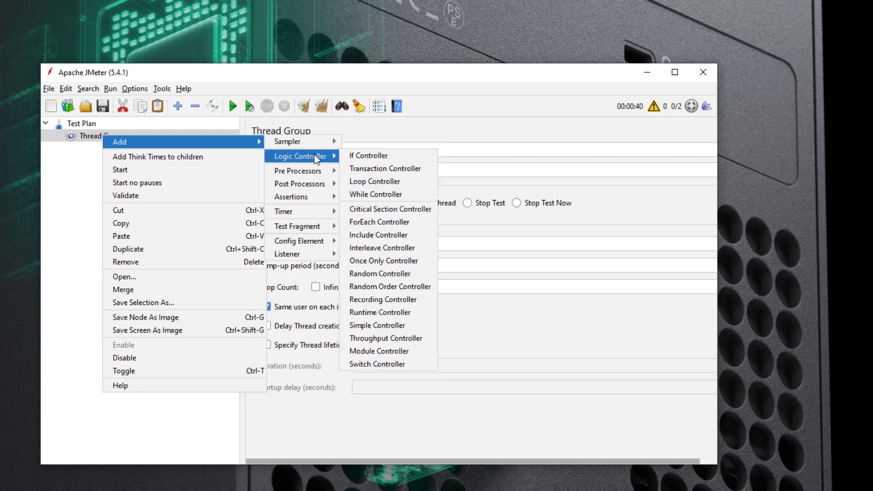
click(369, 167)
click(380, 150)
text(1)
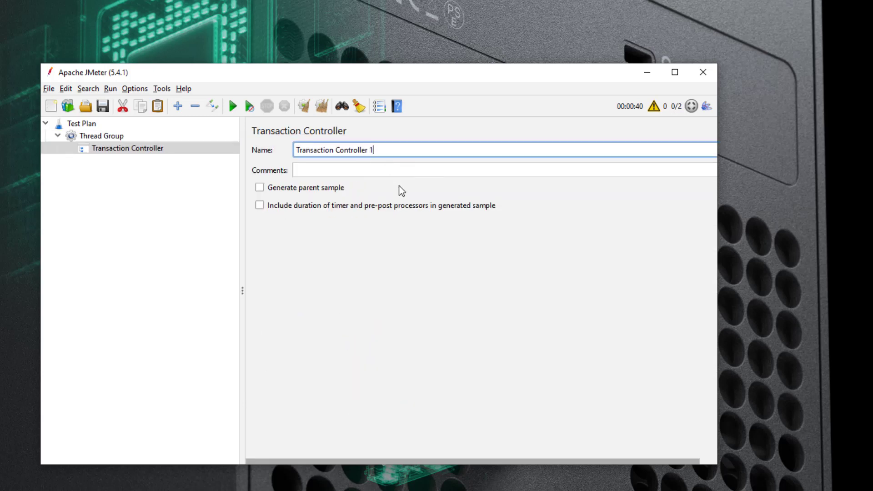
Duplicate Transaction Controller 1 twice and rename the copies Transaction Controller 2 and Transaction Controller 3.
click(125, 149)
key(ctrl+shift+c)
key(ctrl+shift+c)
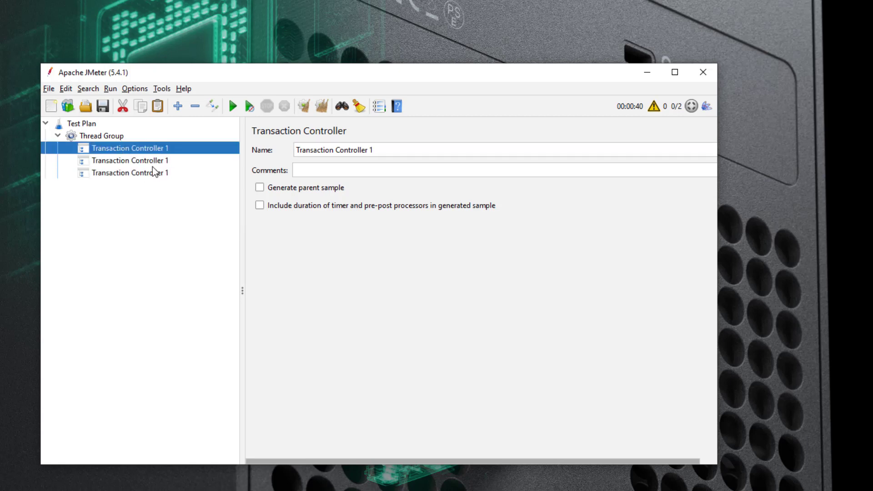
click(156, 162)
click(377, 150)
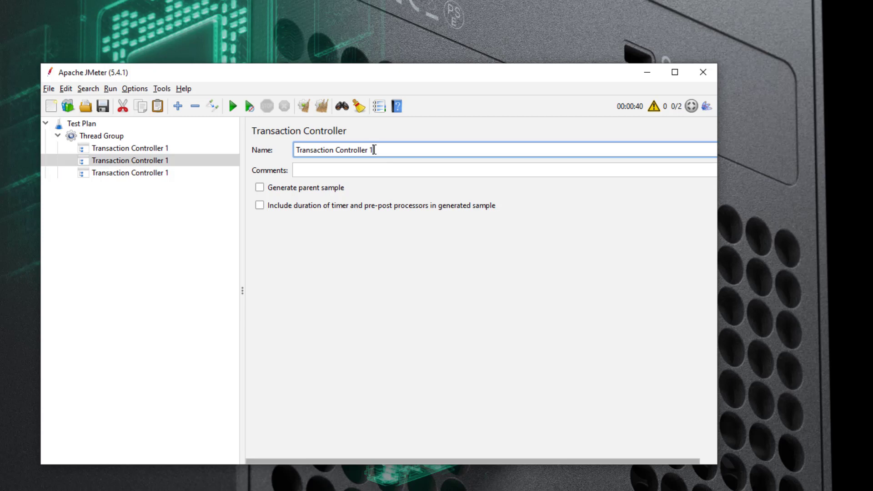
double_click(371, 150)
text(2)
click(125, 174)
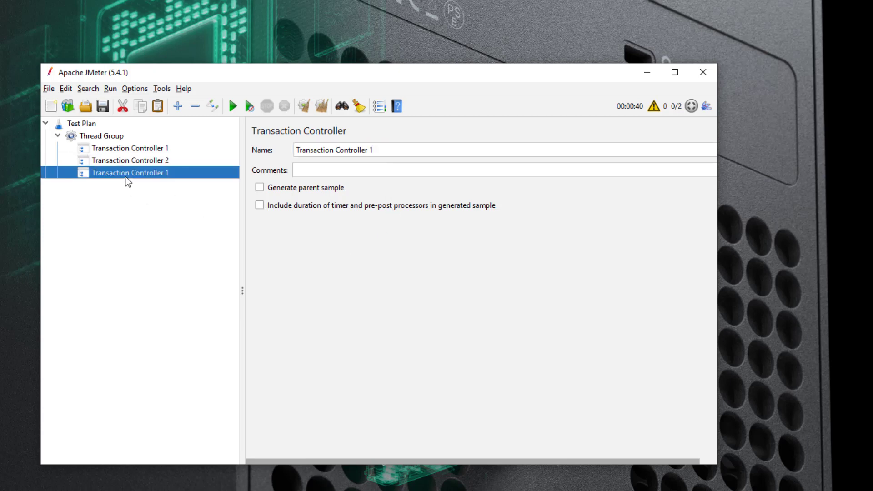
double_click(371, 150)
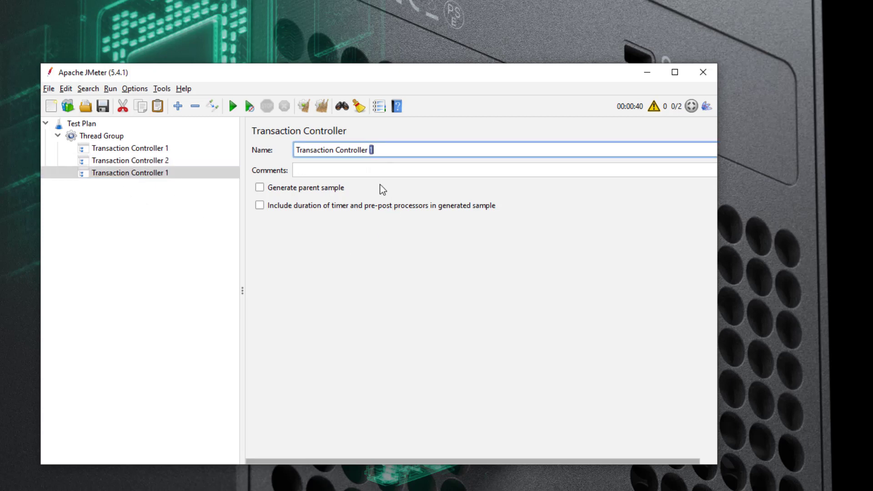
text(3)
Enable generating a parent sample for all three Transaction Controllers.
click(259, 187)
click(145, 162)
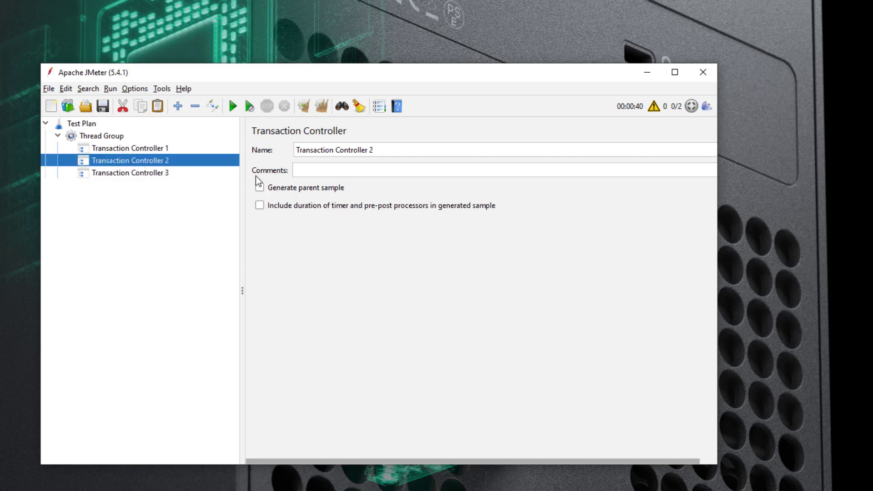
click(260, 188)
click(138, 149)
click(295, 188)
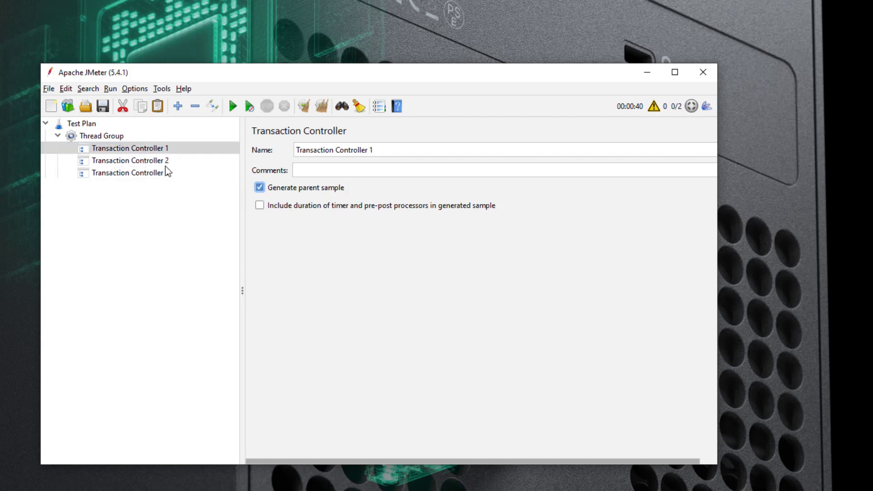
click(165, 166)
click(154, 175)
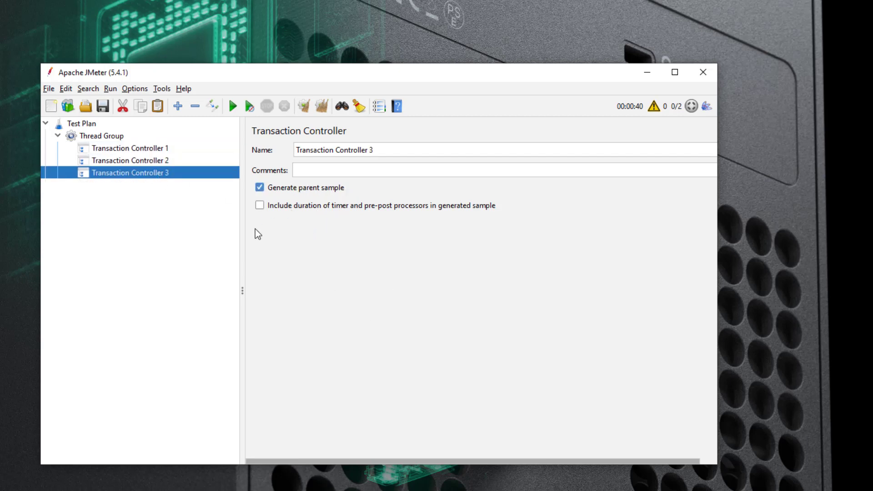
Save the test plan in the bin folder as FCA-Timers.
click(103, 106)
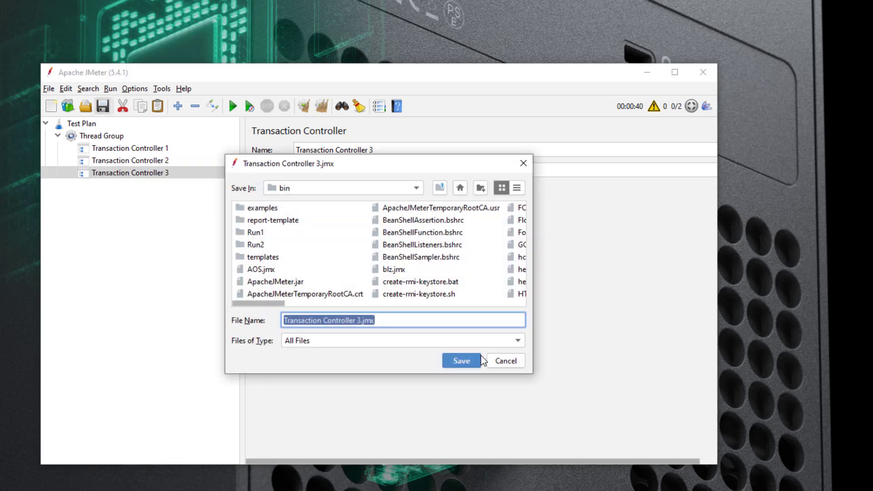
text(FCA-Timers)
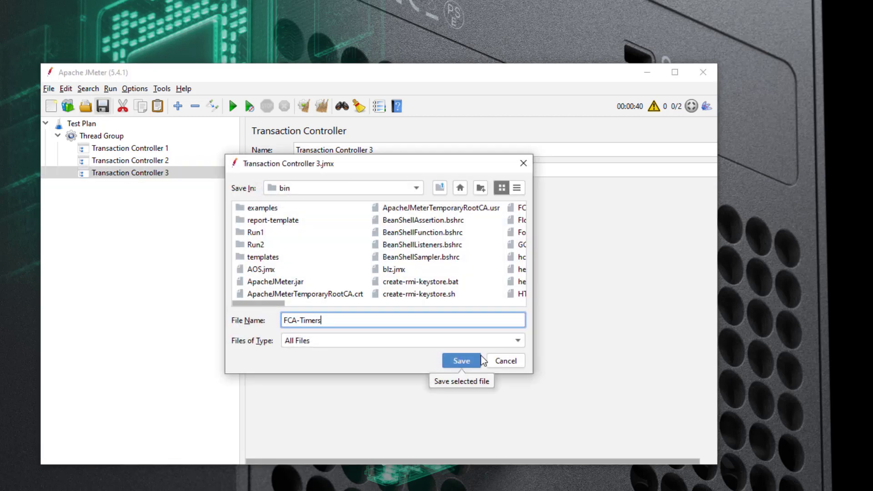
click(478, 359)
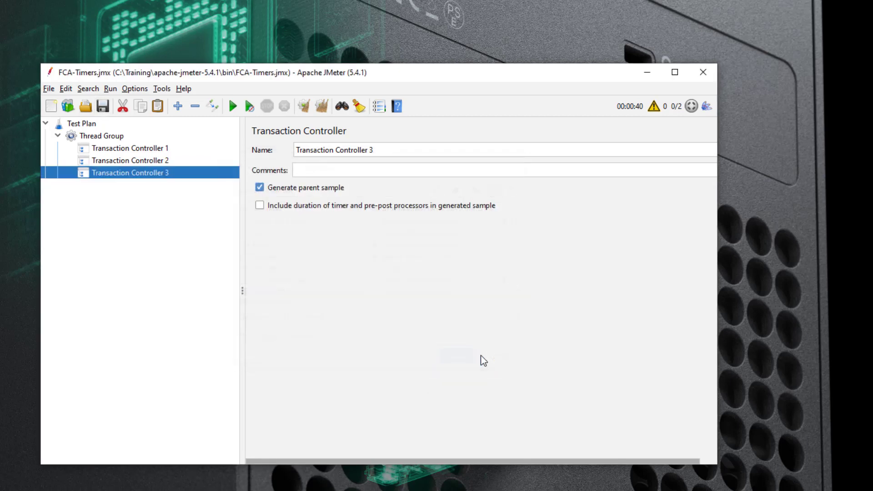
Add an HTTP Request sampler under Transaction Controller 1 and name it HTTP Request 1.
click(119, 149)
right_click(120, 153)
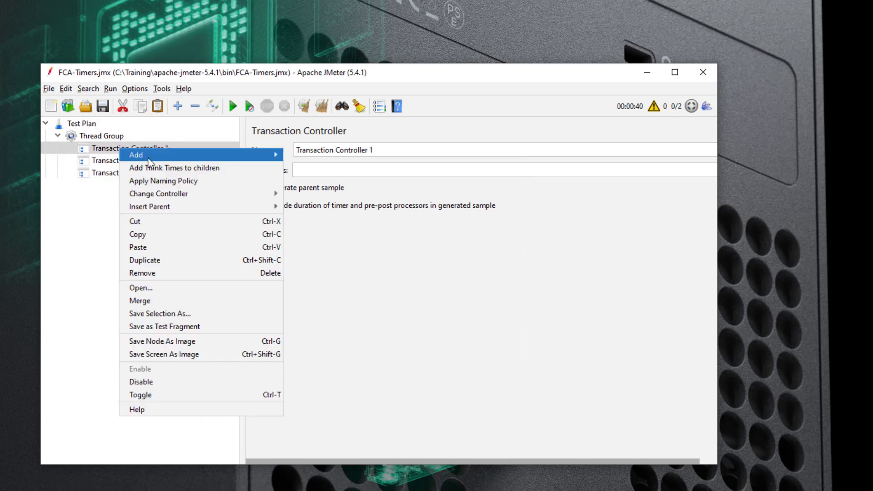
mouse_move(164, 154)
mouse_move(312, 155)
click(388, 166)
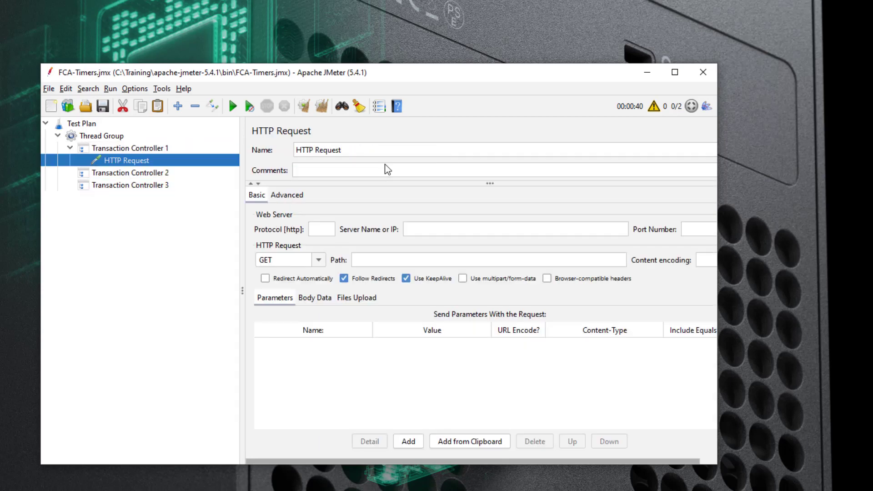
click(386, 151)
text(1)
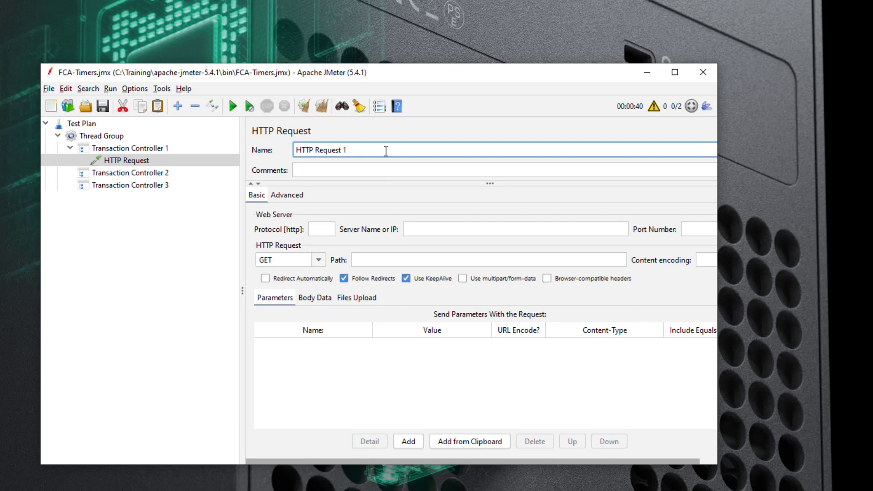
Set the server of HTTP Request 1 to localhost and its port number to 4000.
click(421, 229)
text(localhost)
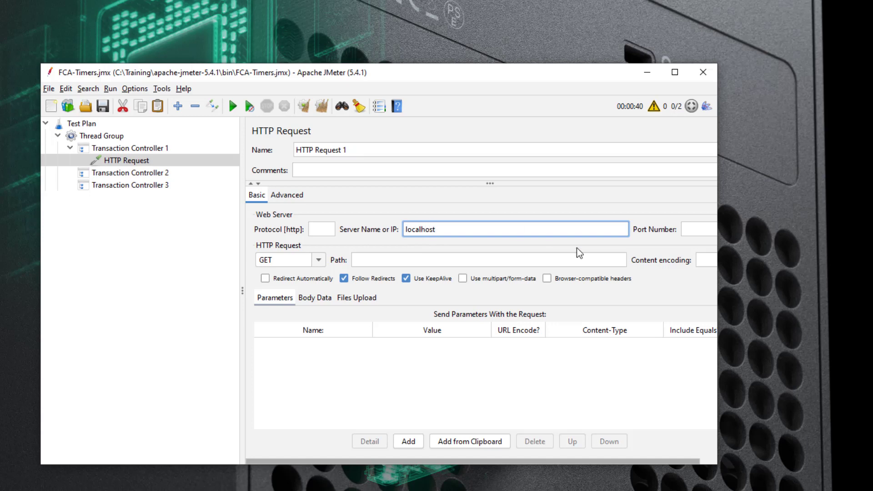
click(700, 227)
text(4000)
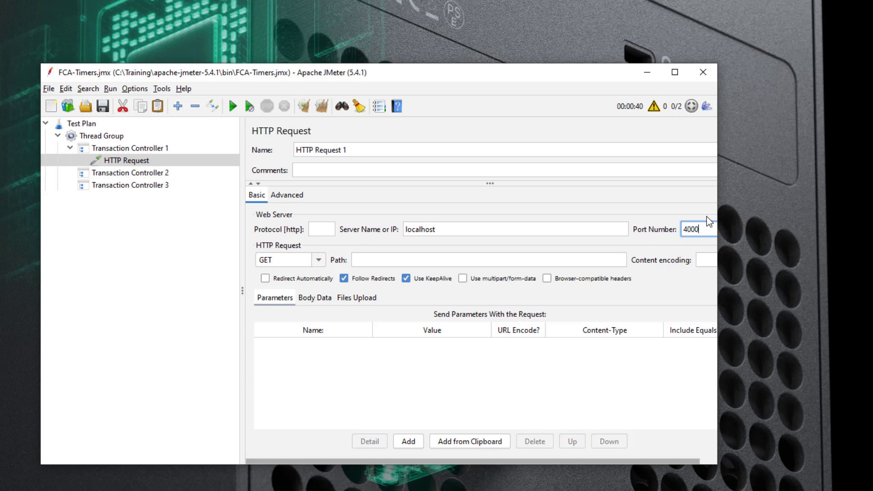
click(670, 215)
Duplicate HTTP Request 1 twice and move one copy each under Transaction Controller 2 and Transaction Controller 3.
click(126, 172)
click(129, 163)
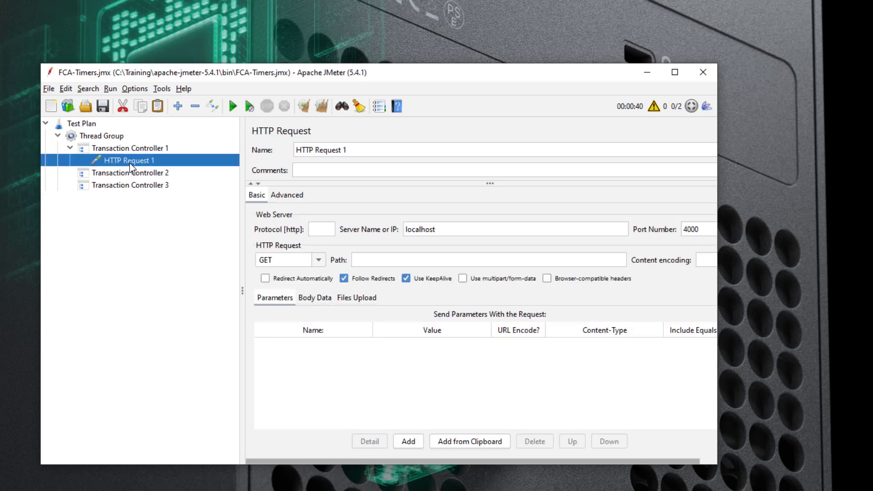
key(ctrl+shift+c)
key(ctrl+shift+c)
drag(130, 173, 142, 210)
Rename the request under Transaction Controller 3 as HTTP Request 3 and the one under Transaction Controller 2 as HTTP Request 2.
double_click(353, 150)
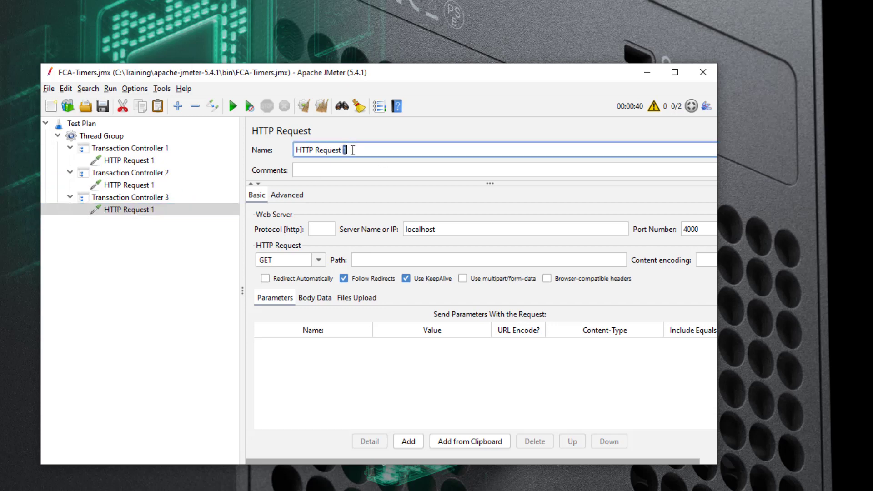
text(3)
click(196, 179)
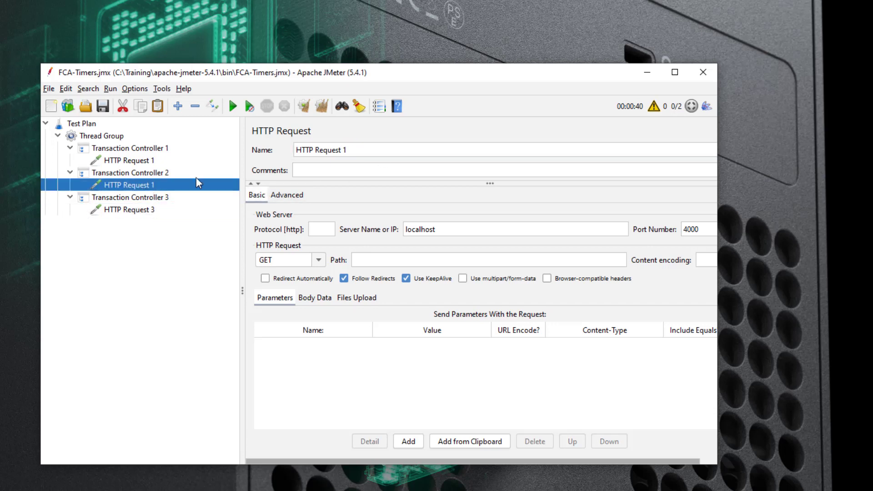
double_click(353, 150)
text(3)
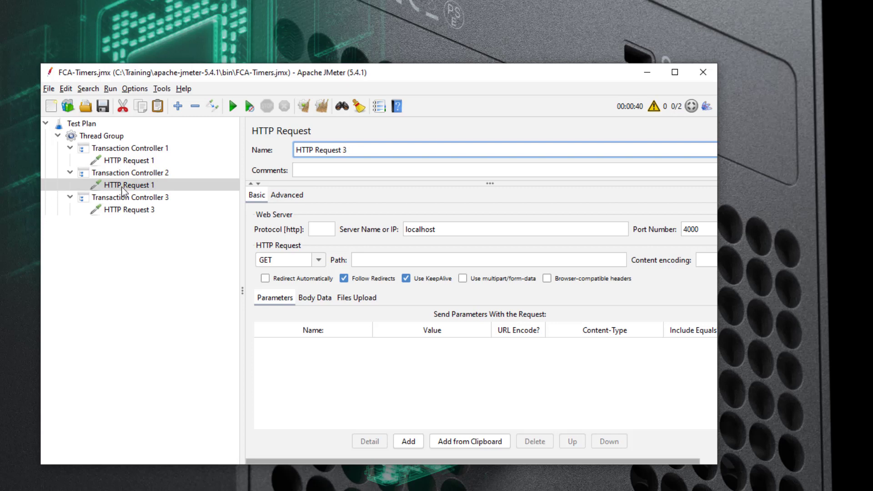
key(shift+Left)
text(2)
click(121, 199)
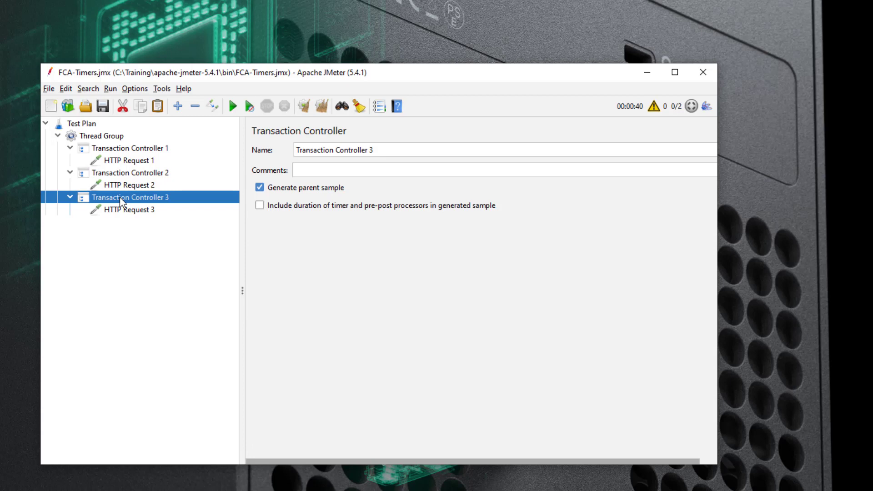
Add a View Results Tree listener to the Thread Group.
click(101, 136)
right_click(105, 135)
mouse_move(122, 140)
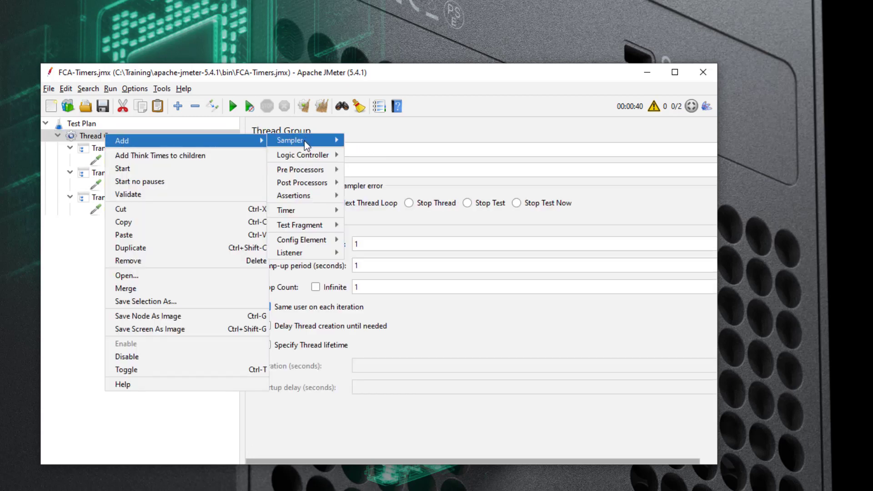
mouse_move(293, 255)
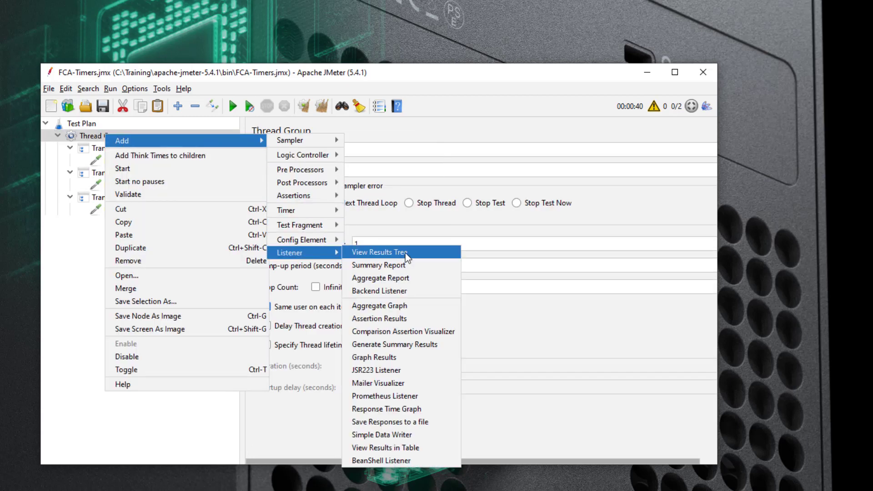
click(405, 253)
Add an Aggregate Report listener to the Thread Group and widen its # Samples column.
click(110, 136)
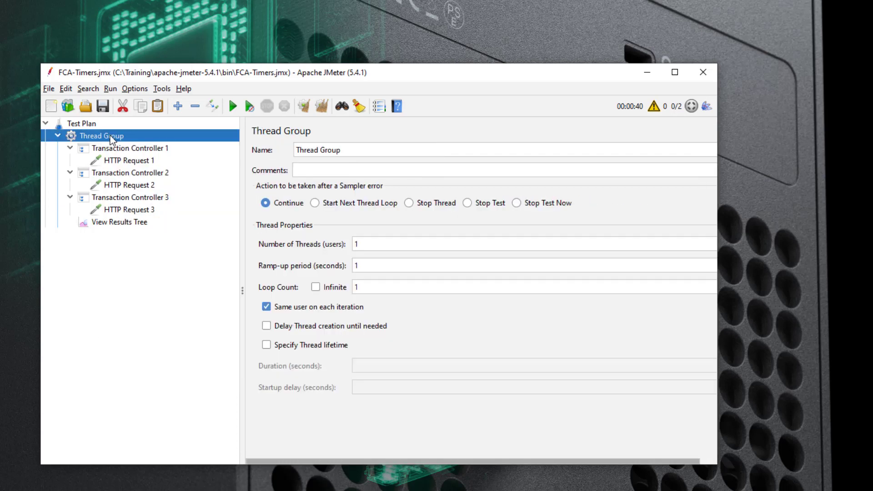
right_click(110, 136)
mouse_move(136, 142)
mouse_move(318, 254)
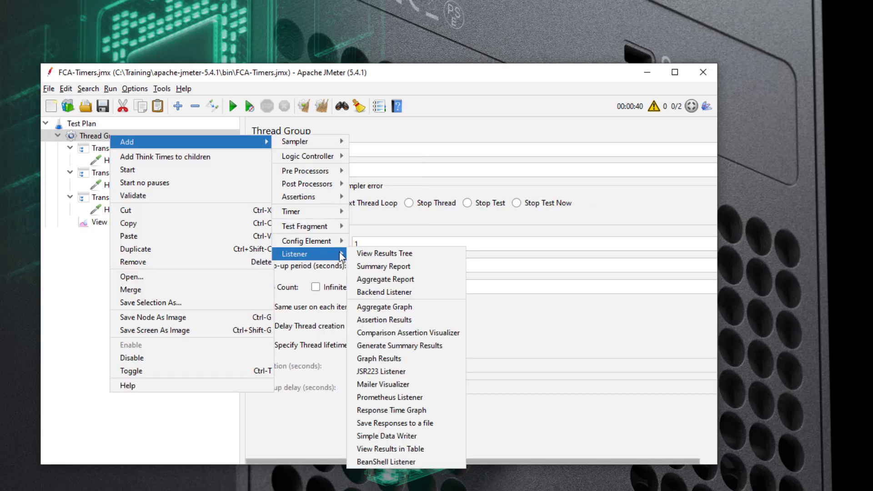
click(375, 280)
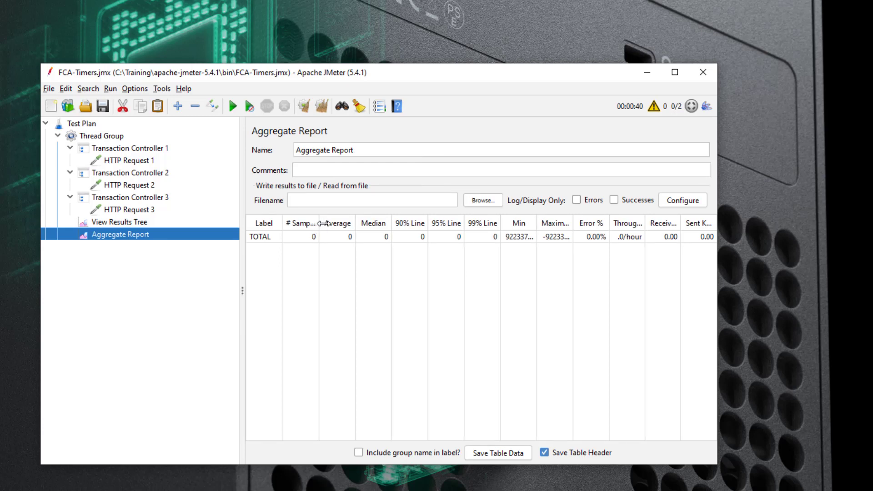
drag(320, 224, 391, 223)
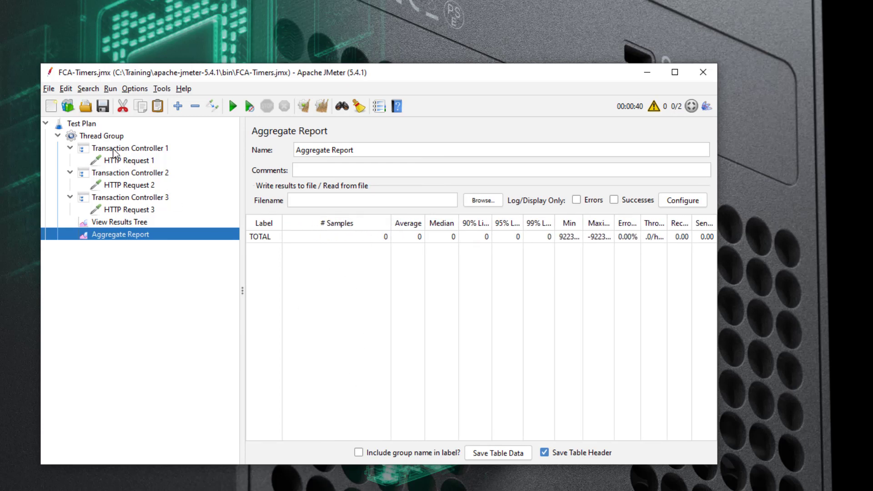
Set the Thread Group to 2 threads (users) with an infinite loop count.
click(108, 135)
double_click(376, 243)
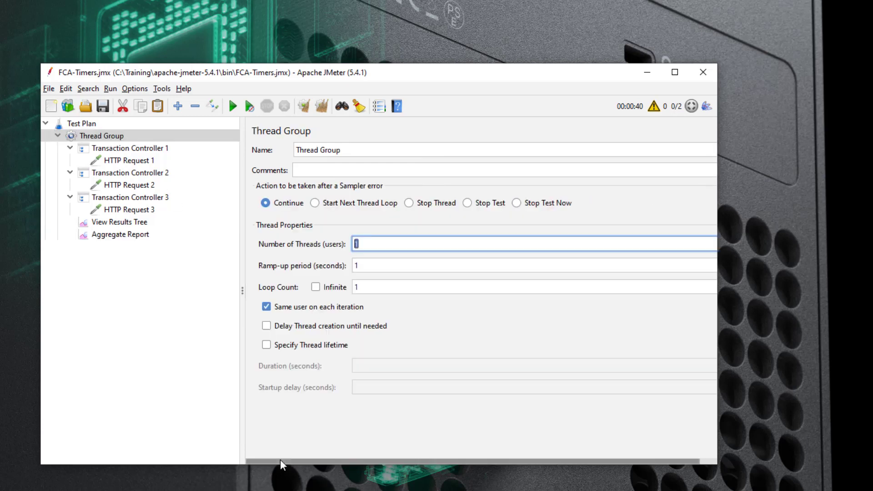
text(2)
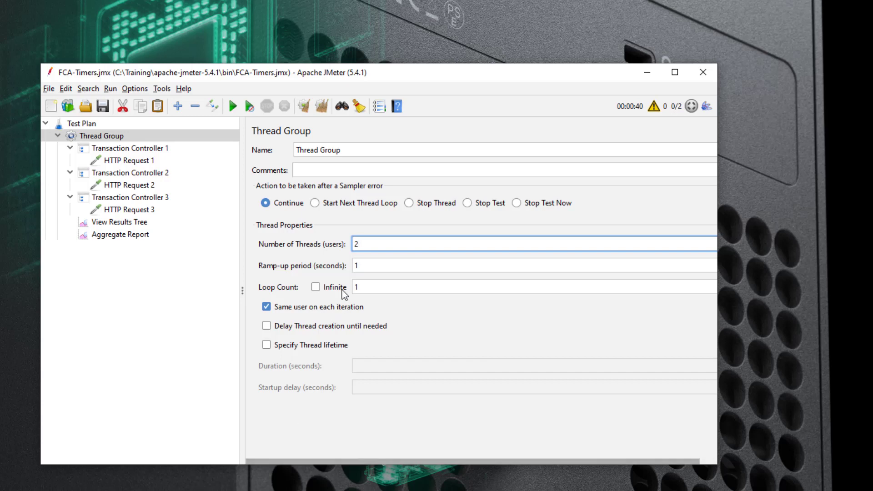
click(315, 287)
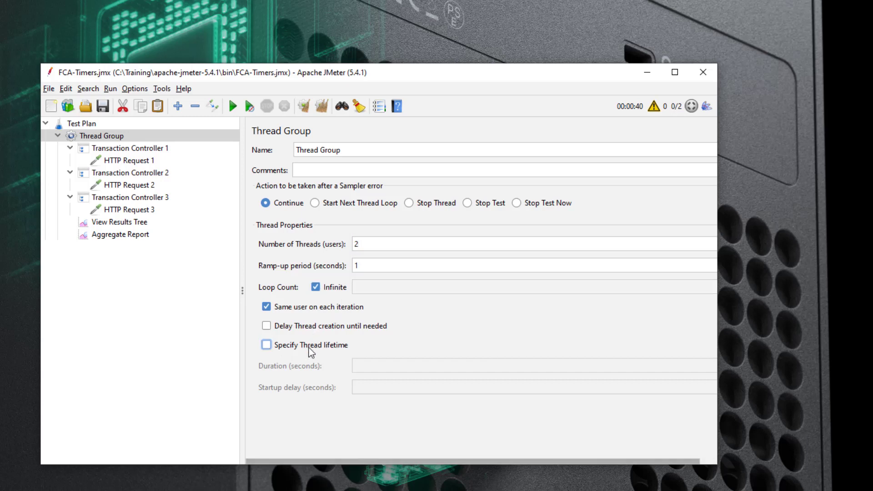
Specify a thread lifetime for the Thread Group with a duration of 30 seconds.
click(266, 345)
click(408, 362)
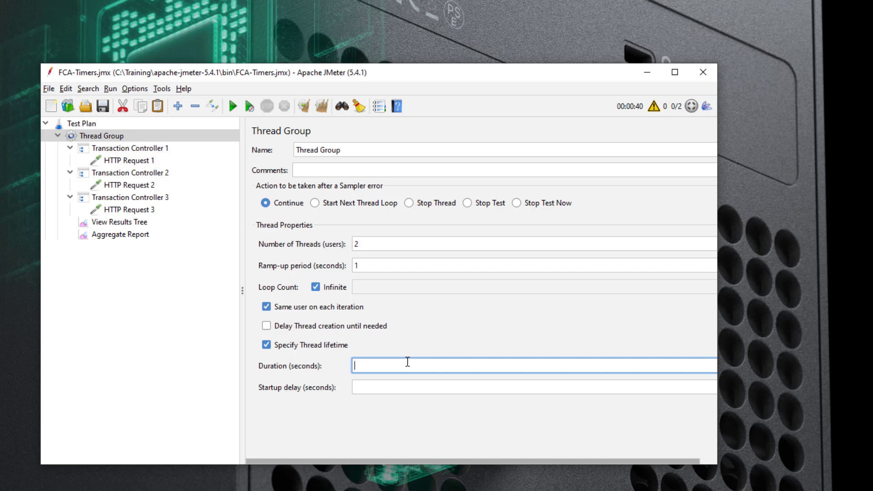
text(40)
key(ctrl+a)
text(30)
Rename the first transaction controller "Transaction Controller 1 - ${__threadNum}", generating the threadNum function with the Function Helper.
click(133, 150)
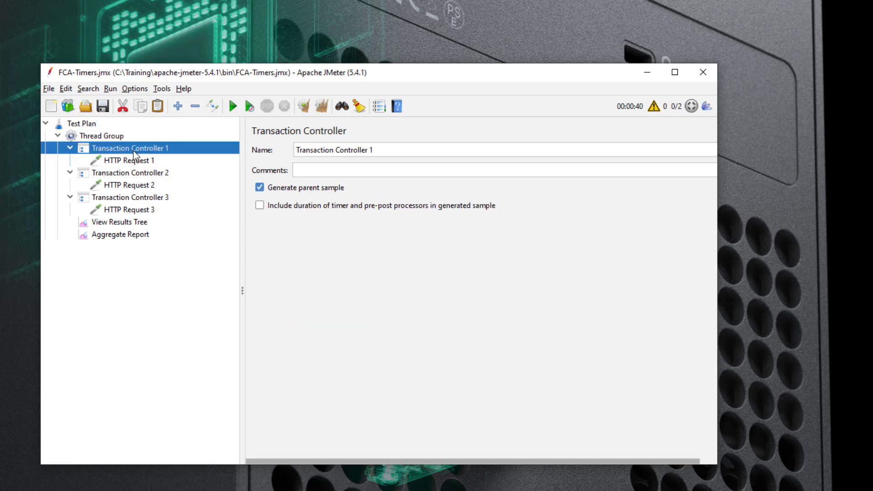
click(404, 146)
text(-)
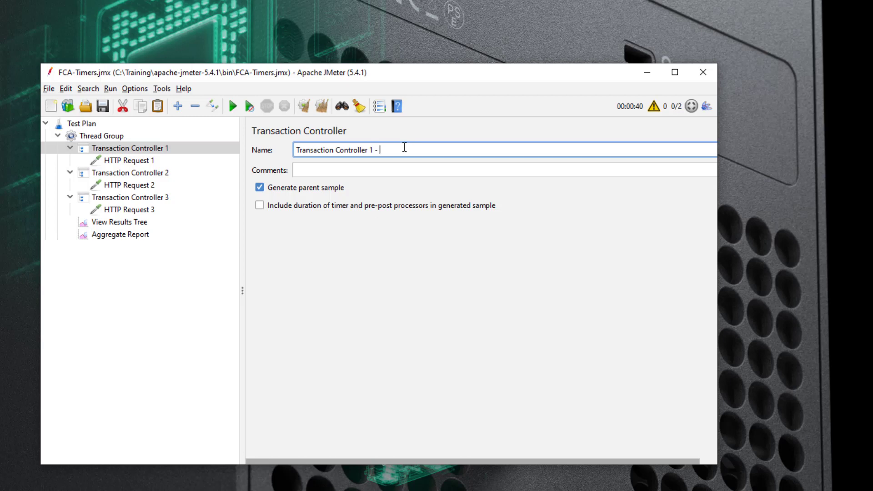
click(162, 89)
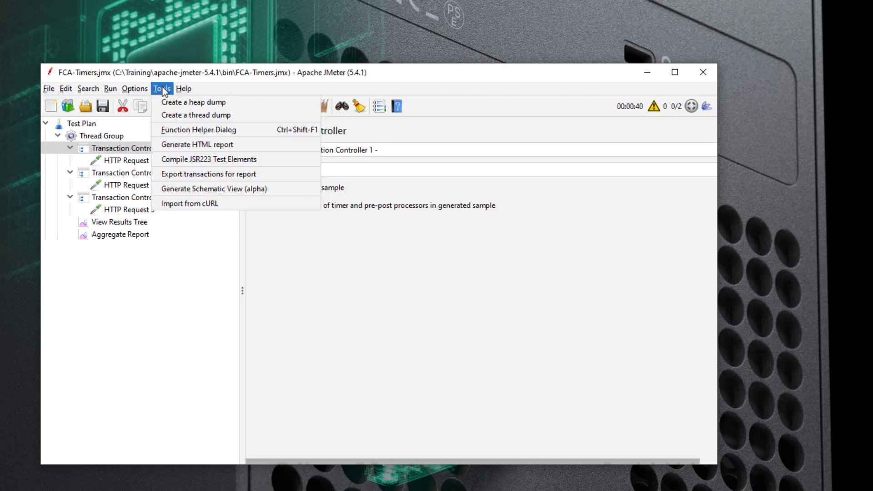
click(199, 130)
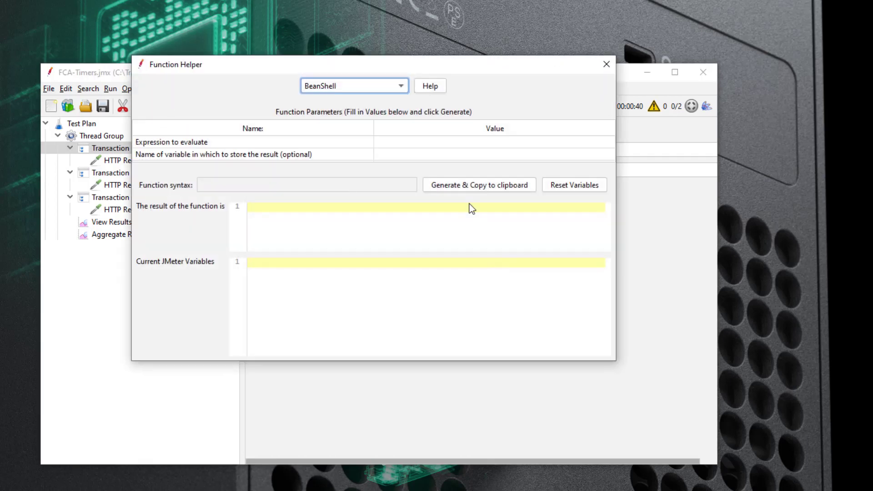
click(375, 84)
scroll(375, 129, down, 11)
scroll(376, 137, up, 2)
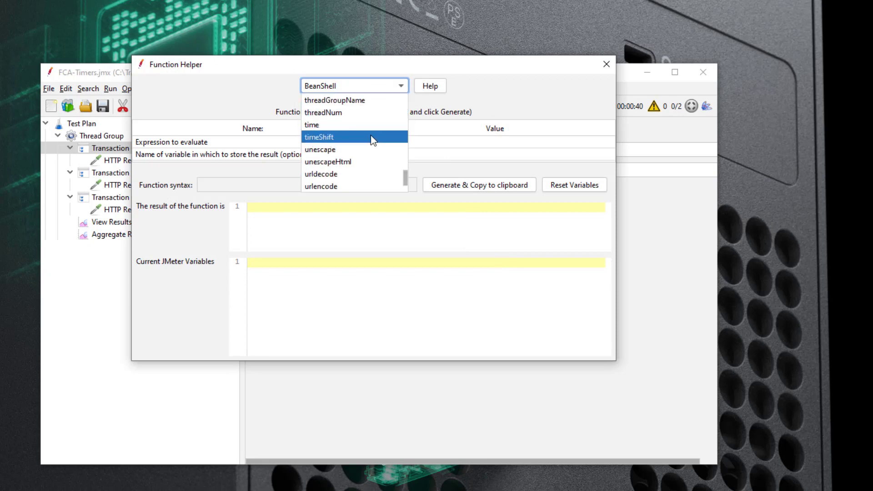
click(349, 154)
click(489, 185)
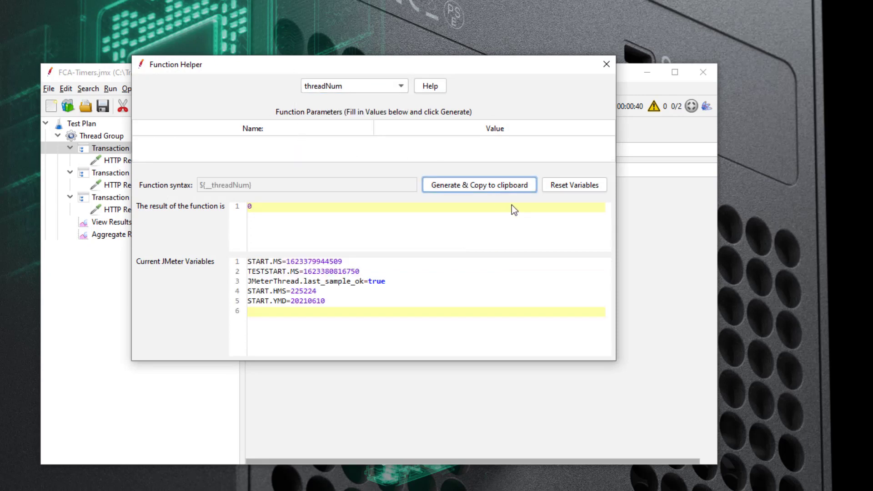
click(606, 64)
text(${__threadNum})
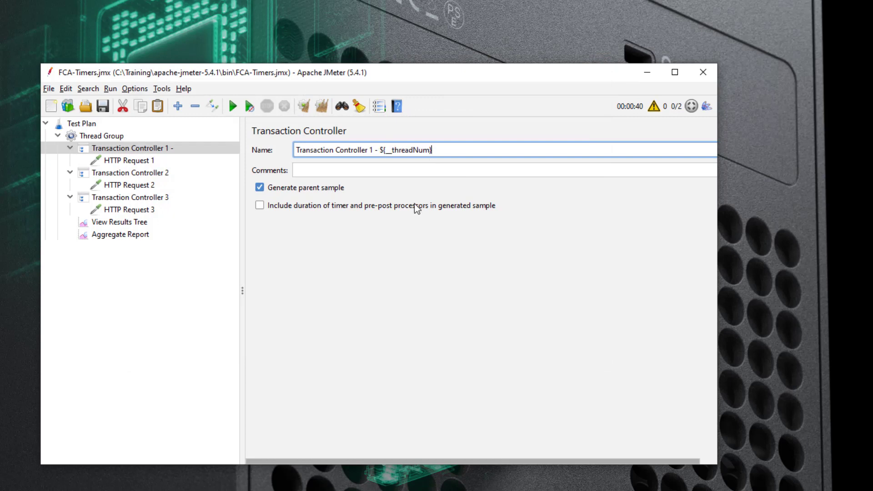
Rename the other two controllers "Transaction Controller 2 ${__threadNum}" and "Transaction Controller 3 - ${__threadNum}".
click(154, 173)
click(473, 150)
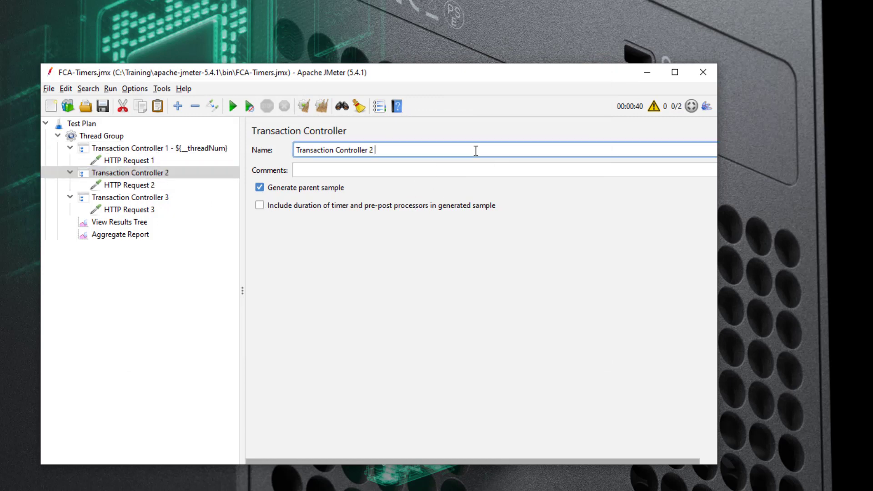
text(${__threadNum})
click(151, 199)
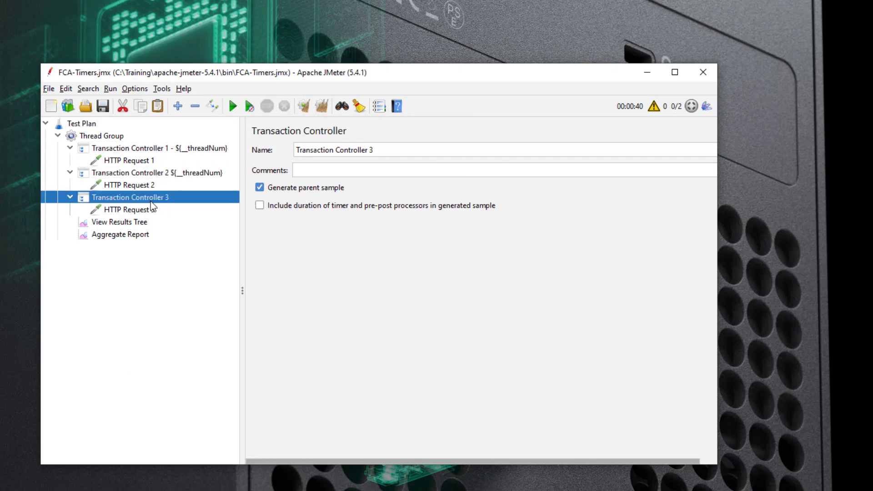
click(472, 150)
text(-)
text(${__threadNum})
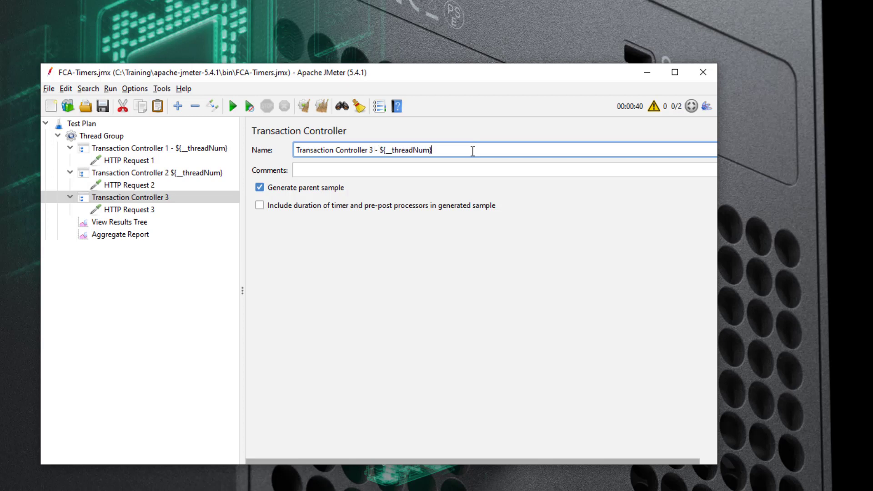
Insert the missing hyphen so the second controller's name reads "Transaction Controller 2 - ${__threadNum}".
click(155, 176)
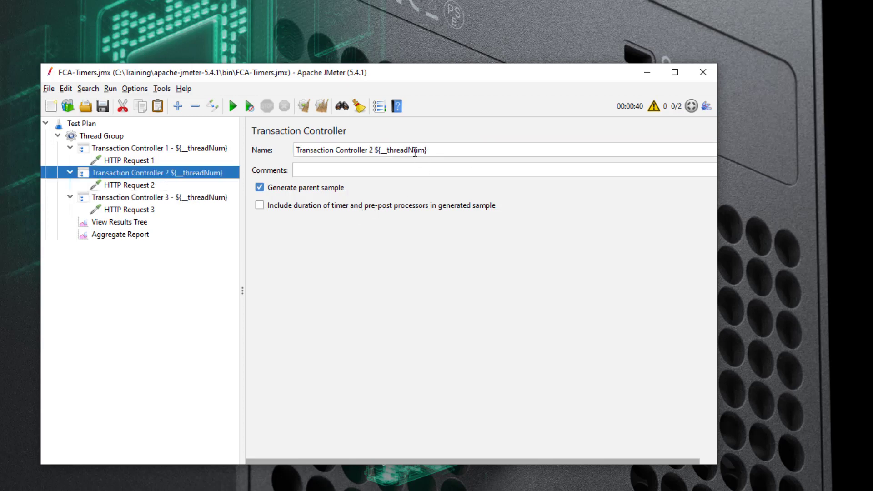
click(376, 150)
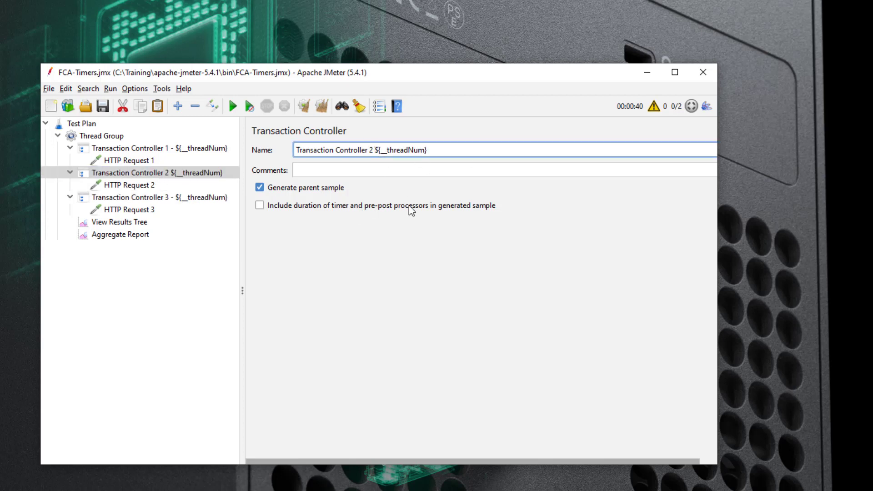
text(-)
click(130, 200)
click(127, 223)
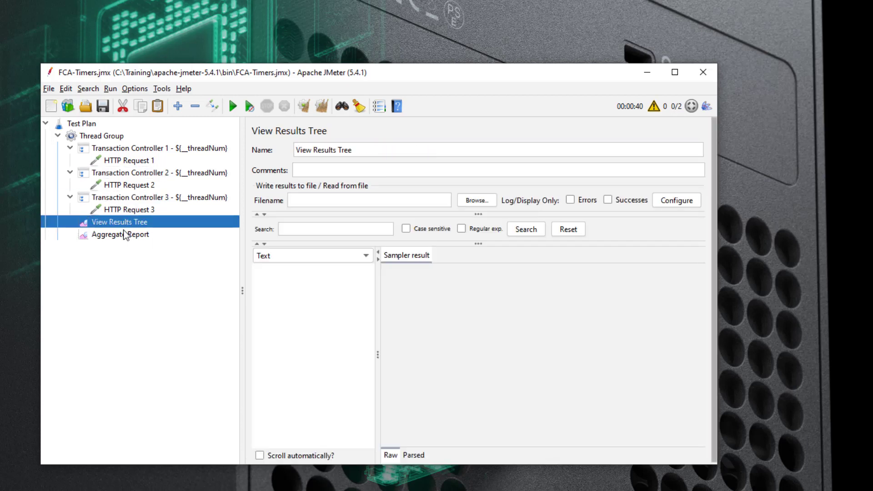
Add a Flow Control Action sampler to the Thread Group.
click(105, 137)
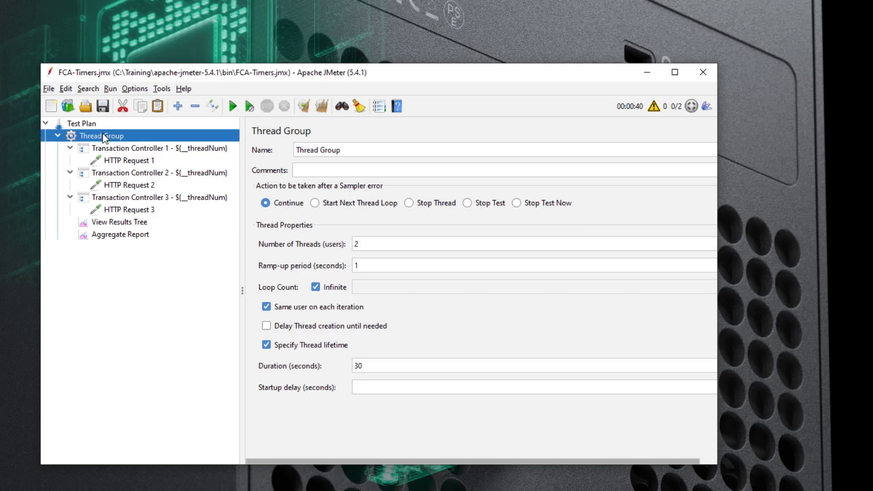
right_click(104, 137)
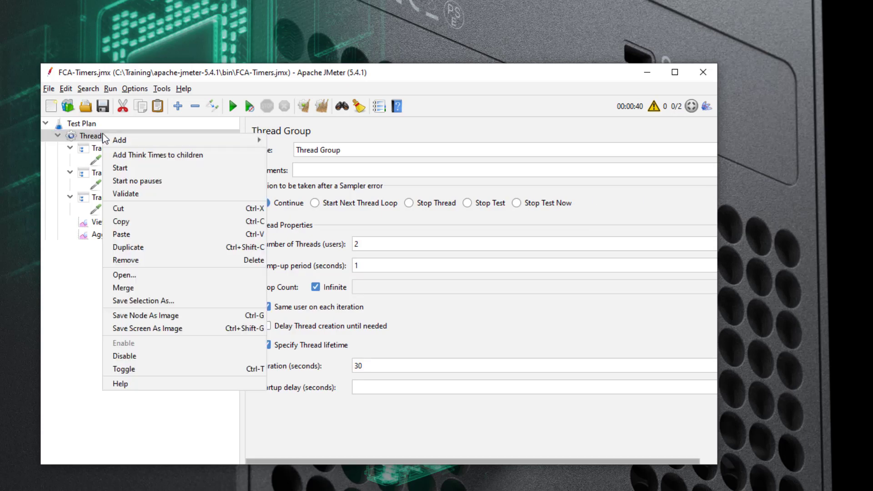
mouse_move(124, 139)
mouse_move(297, 142)
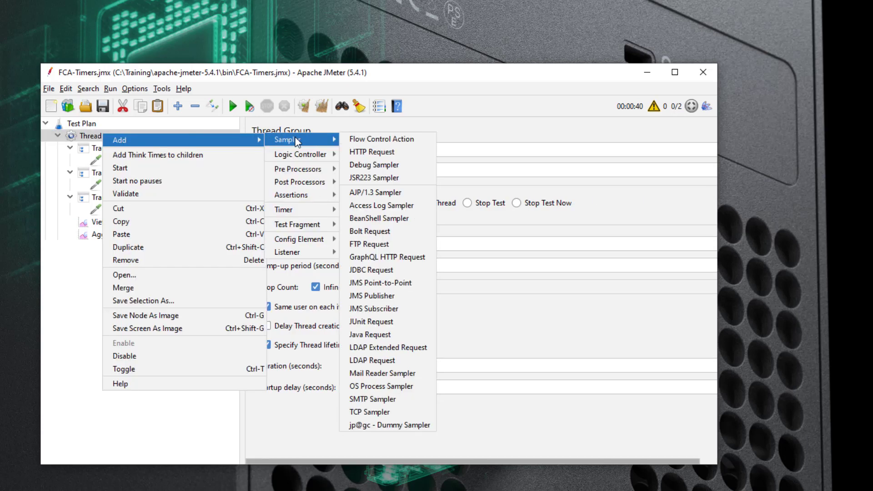
click(381, 138)
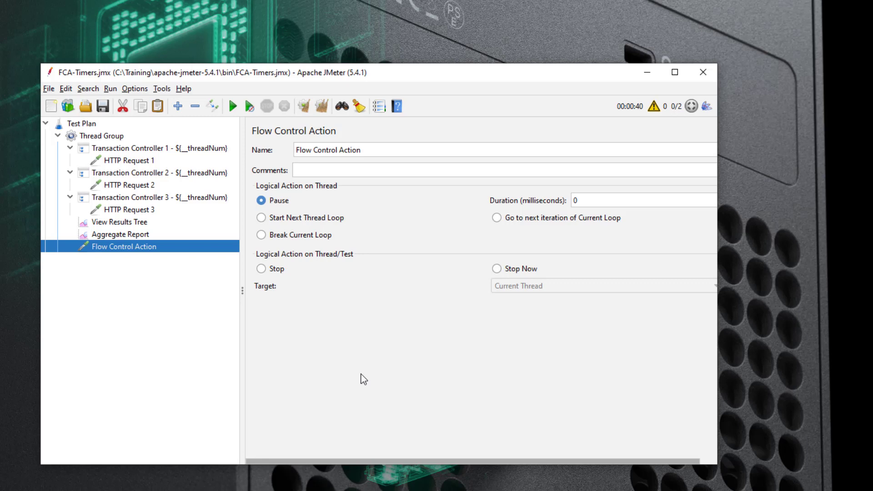
Try the Stop and Stop Now actions and the target list of the Flow Control Action, and set it back to Pause.
click(262, 268)
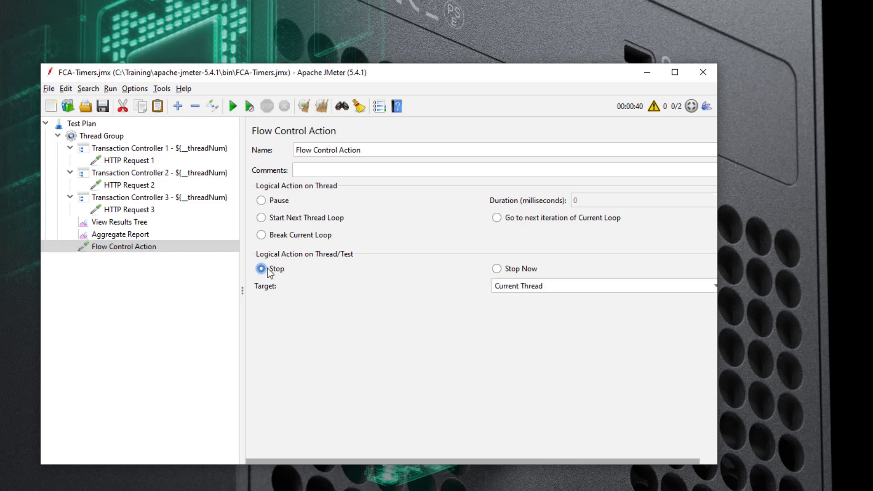
click(534, 286)
click(493, 282)
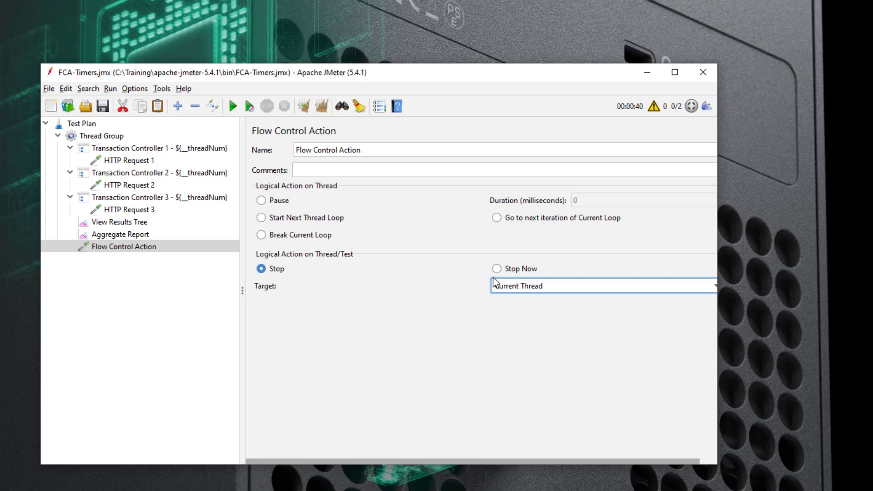
click(497, 269)
click(507, 284)
click(498, 370)
click(275, 201)
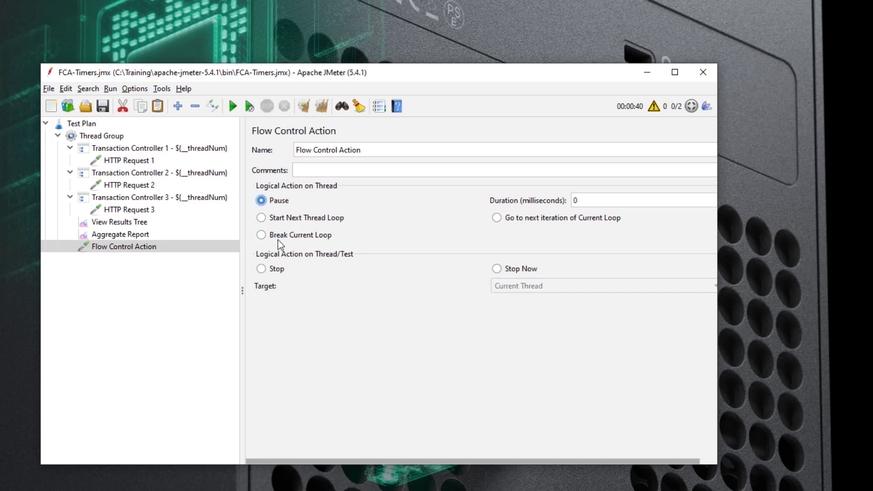
click(612, 202)
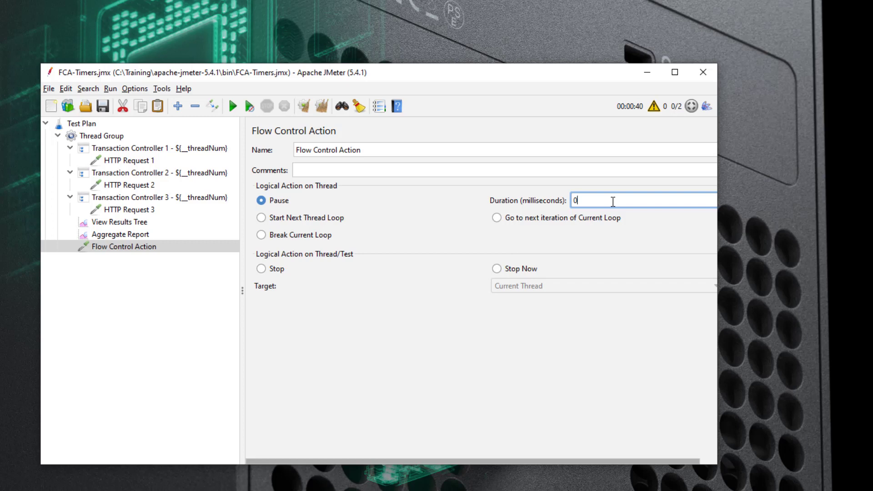
Delete the Flow Control Action from the Thread Group.
click(162, 249)
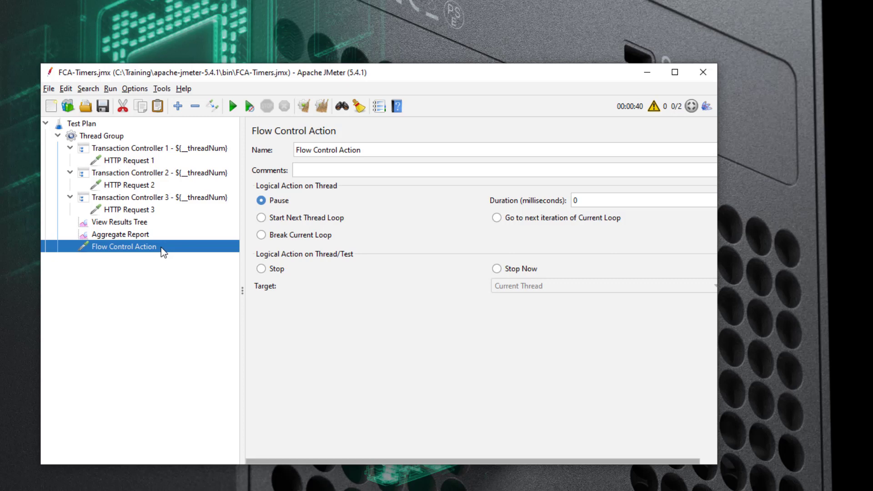
key(Delete)
key(Return)
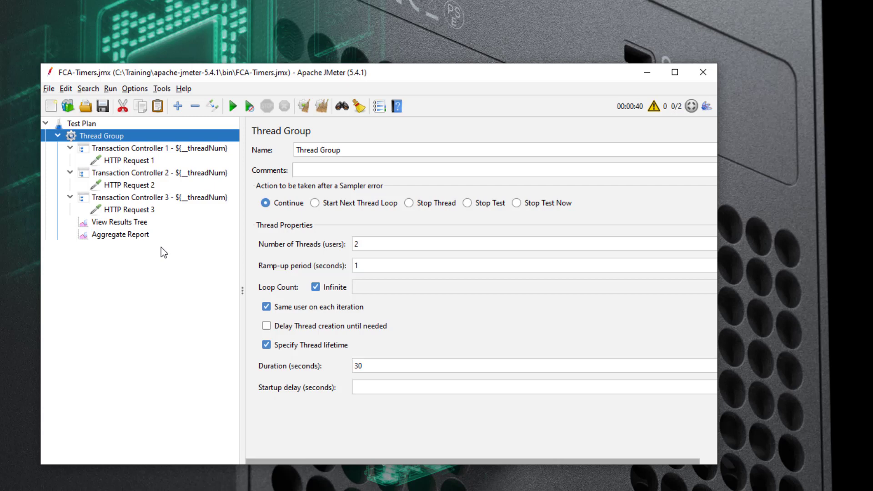
Add think times to the Thread Group's children and collapse the three transaction controllers.
right_click(132, 136)
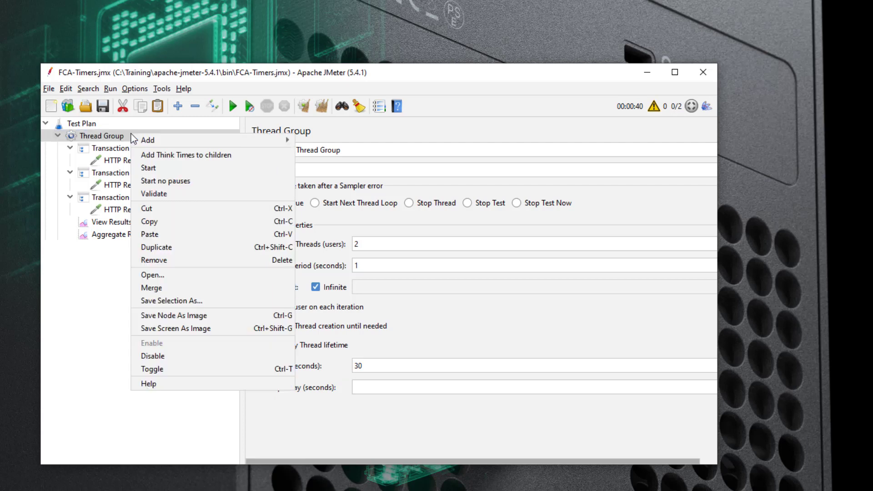
click(160, 150)
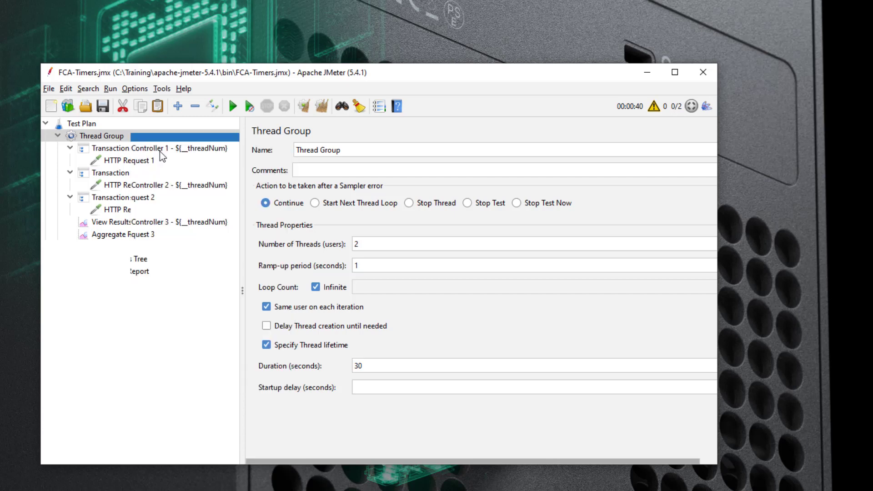
click(69, 148)
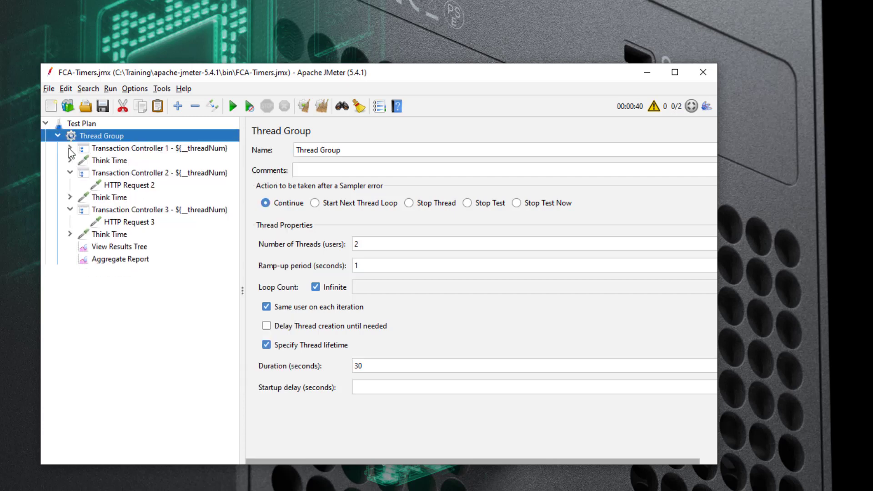
click(70, 174)
click(70, 198)
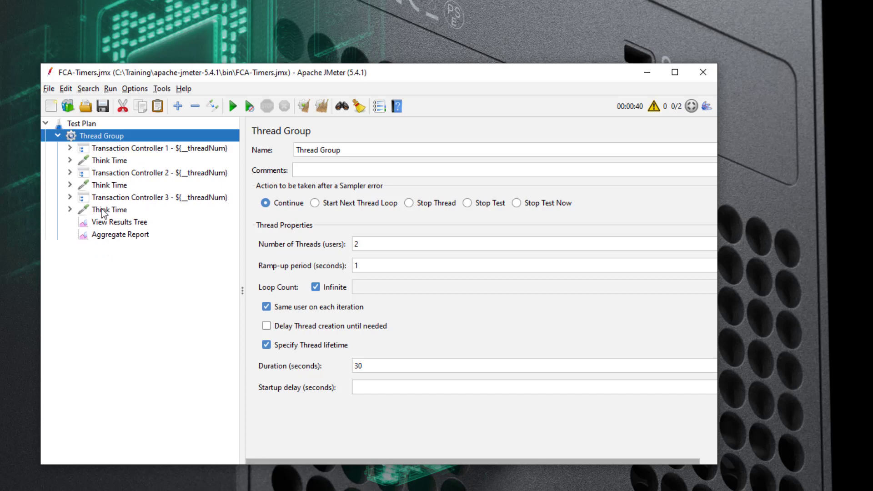
Examine the settings of the first Think Time and of the Pause timer inside it.
double_click(116, 161)
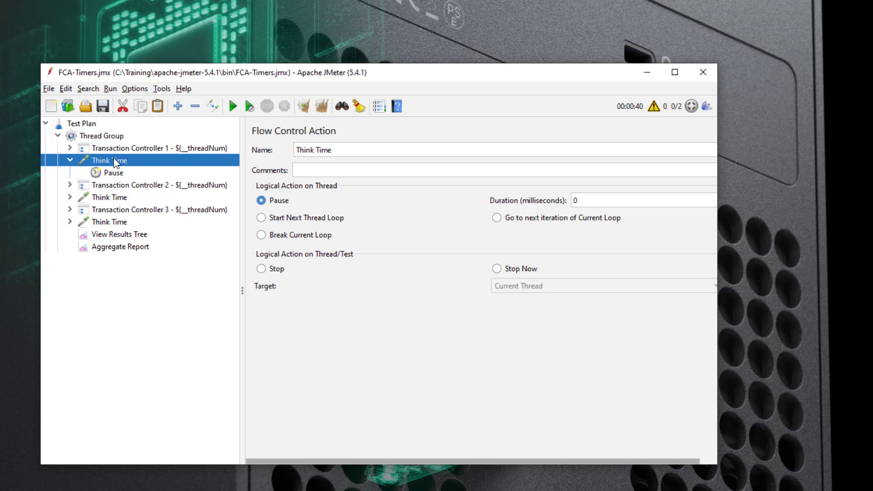
click(116, 173)
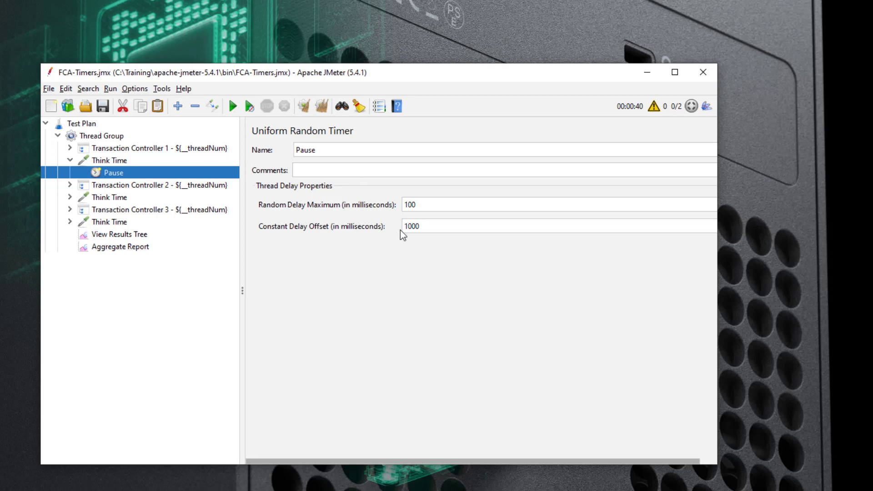
click(112, 161)
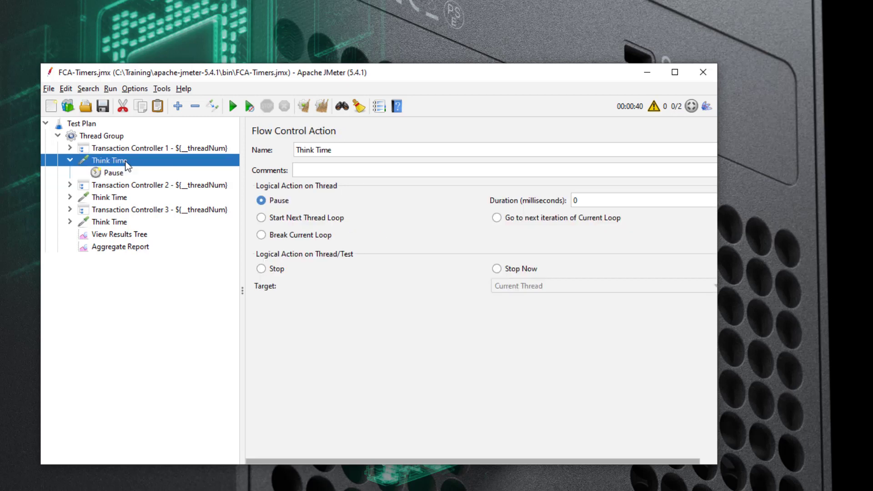
click(114, 173)
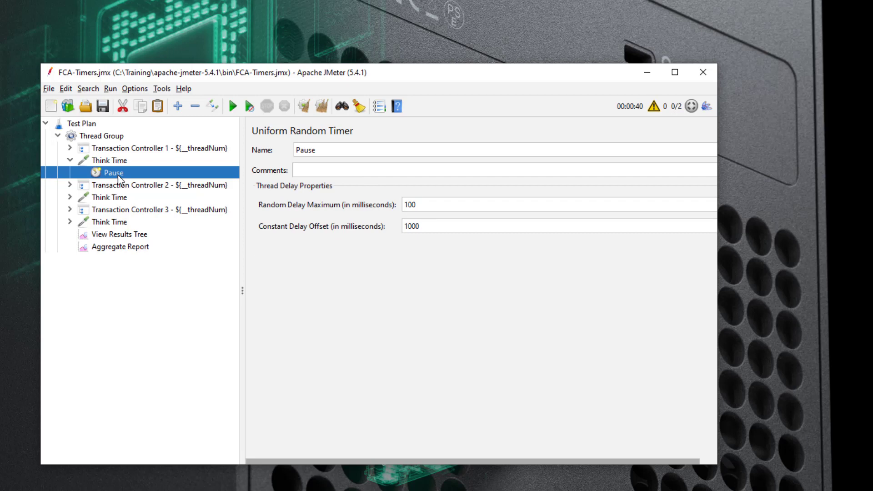
click(114, 164)
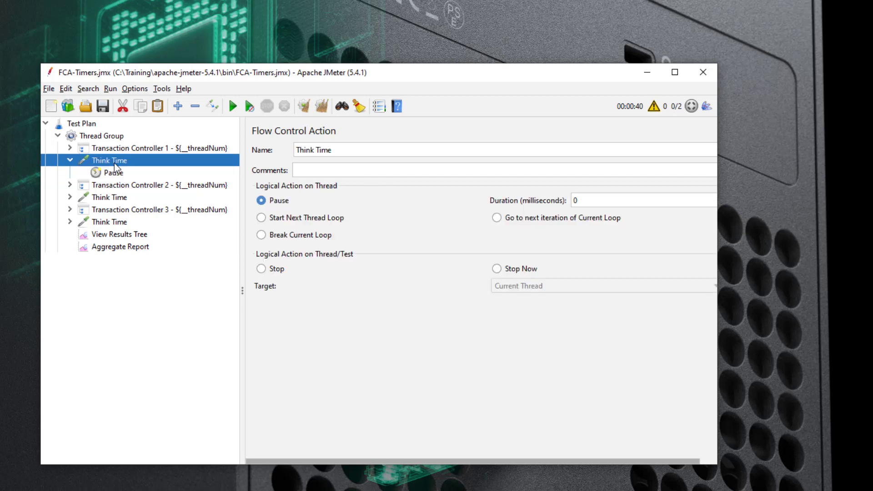
Set the pause duration of the first Think Time to 2000 milliseconds and open its Pause timer.
click(614, 200)
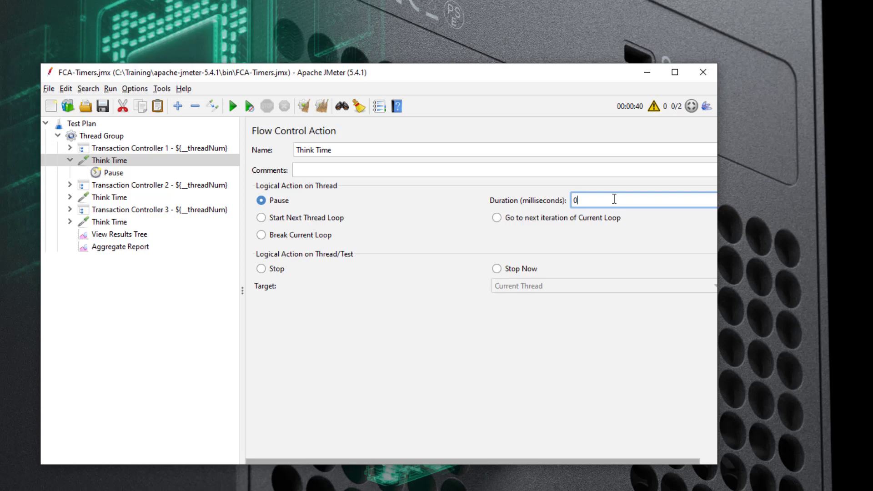
drag(608, 199, 529, 205)
text(2000)
drag(620, 202, 562, 200)
click(111, 173)
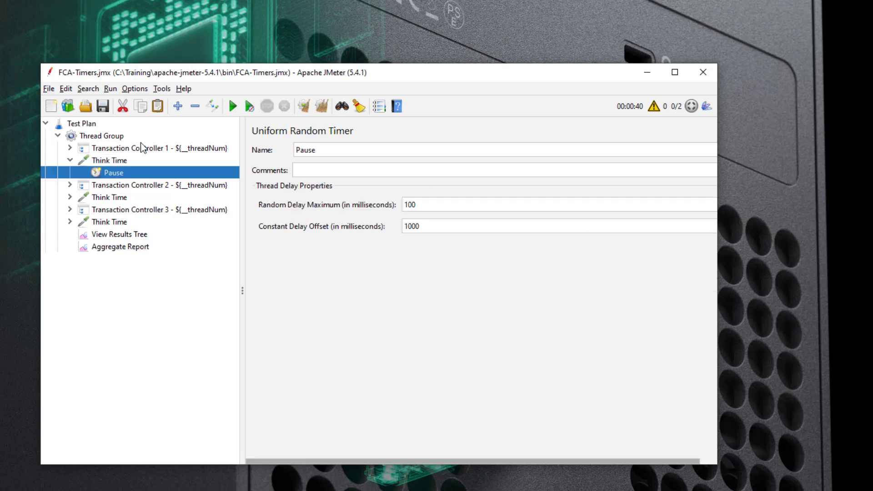
Disable the Pause timer inside the first Think Time and open that Think Time's pause duration for editing.
click(212, 109)
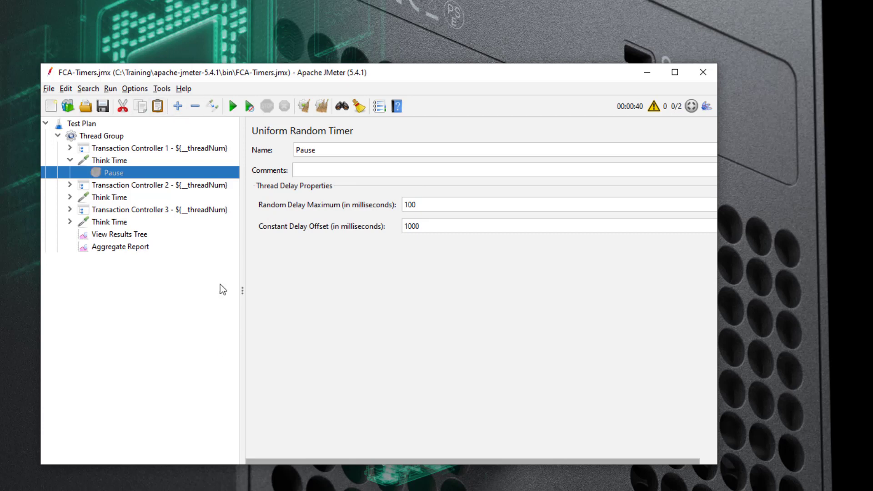
click(118, 161)
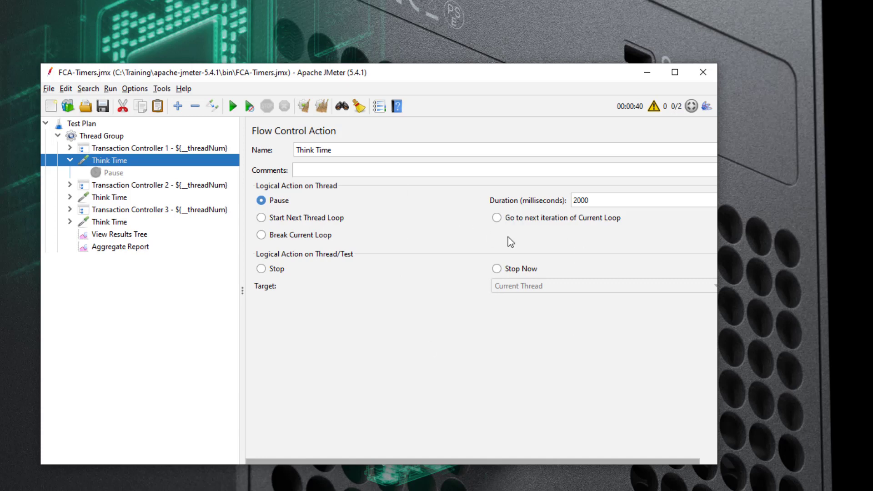
click(603, 200)
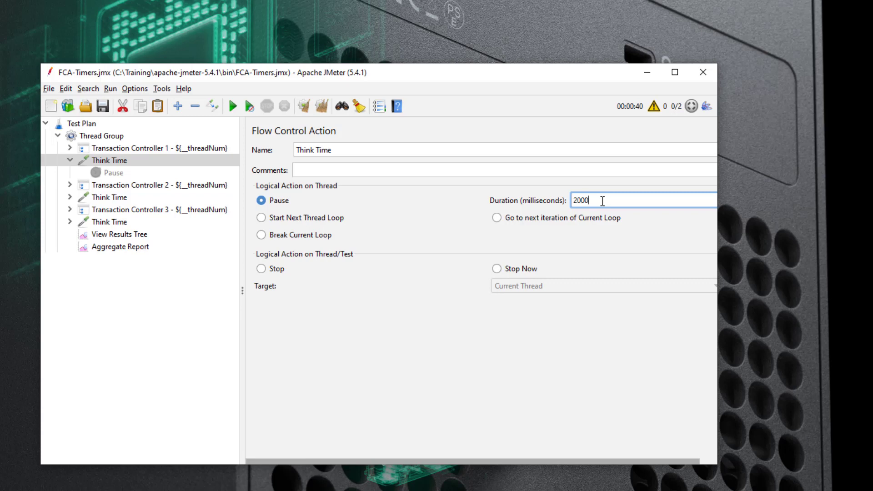
Set the first Think Time's pause duration to 0 milliseconds and re-enable the Pause timer inside it.
drag(594, 200, 562, 200)
text(0)
click(113, 173)
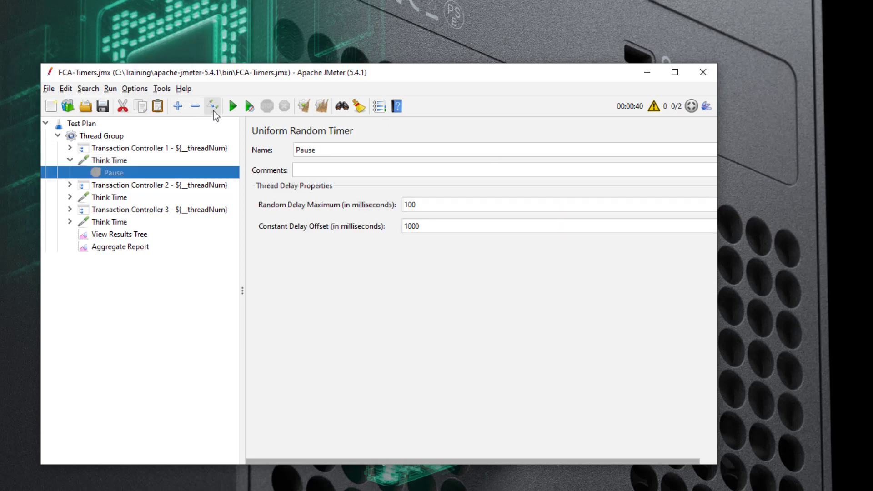
double_click(341, 150)
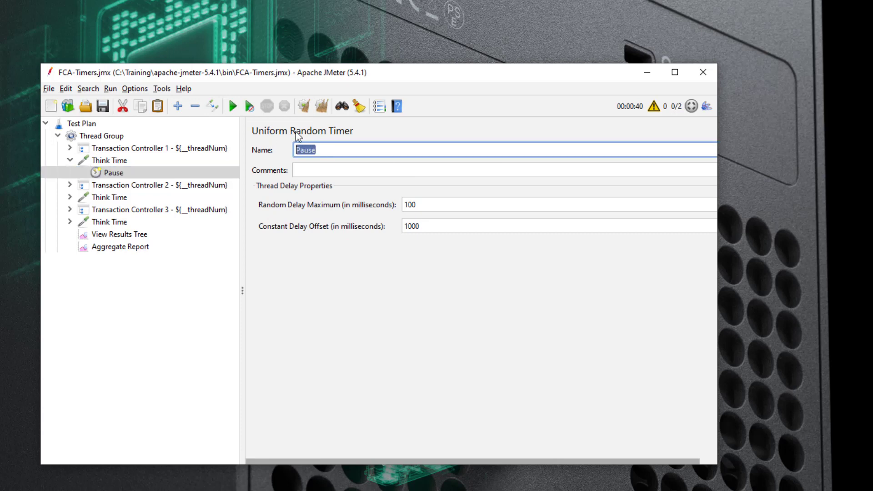
Set the random delay maximum of the first Think Time's Pause timer to 5000 milliseconds.
click(443, 226)
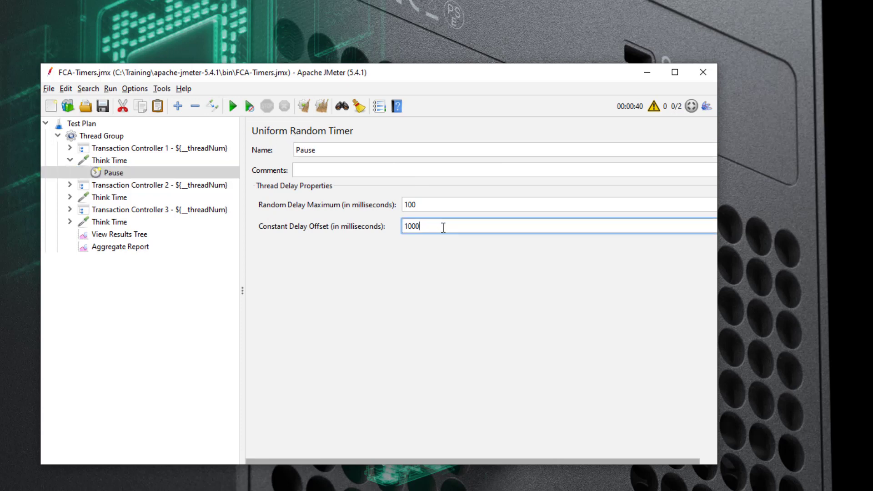
click(433, 204)
click(436, 225)
drag(429, 204, 379, 207)
text(5000)
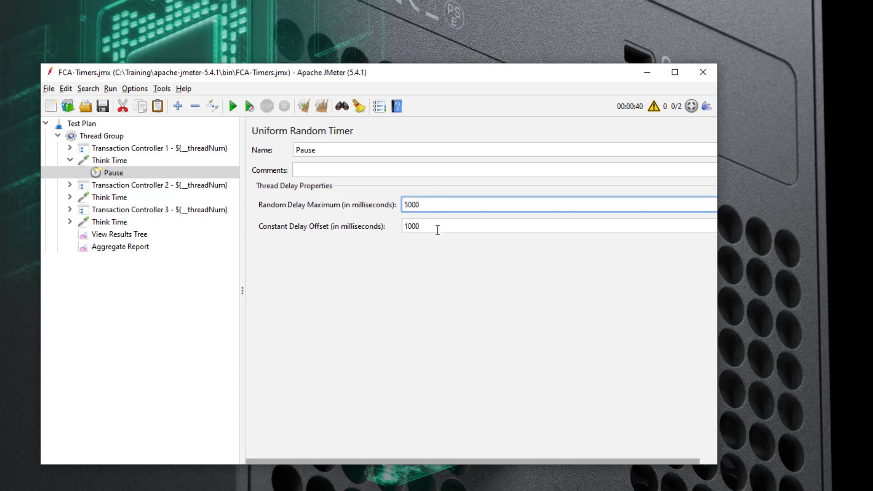
drag(438, 228, 374, 223)
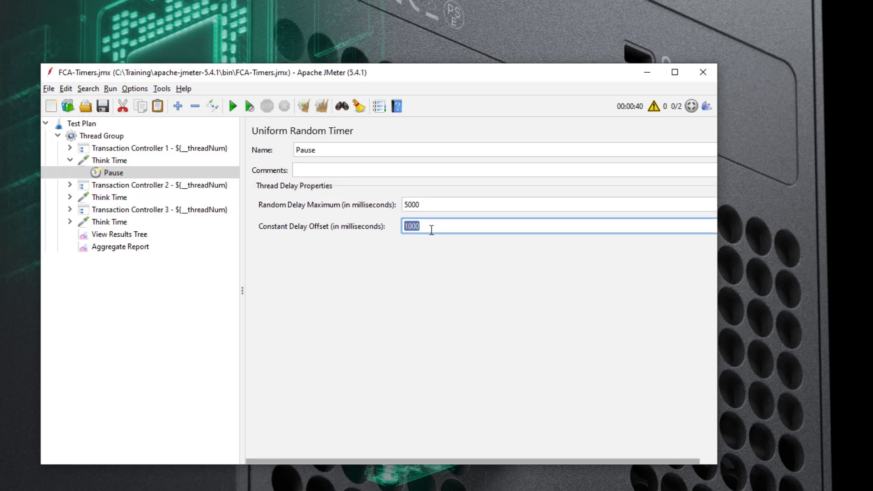
drag(437, 209, 398, 206)
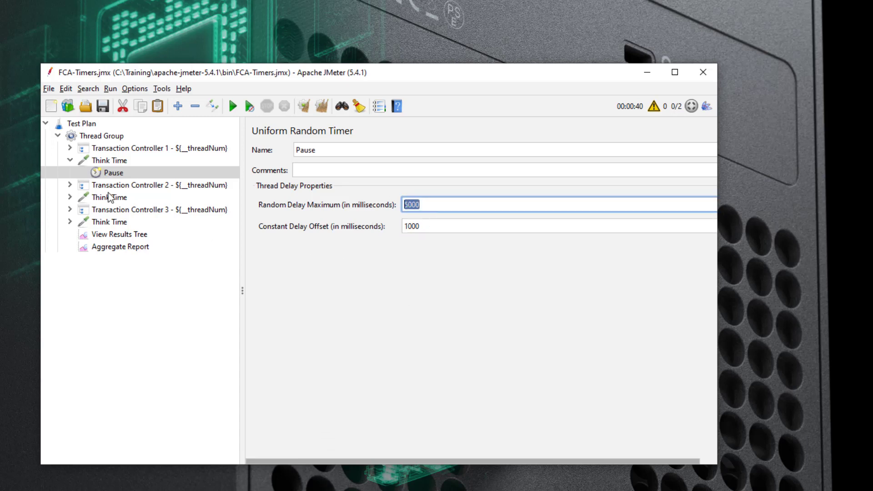
Examine the settings of the second Think Time and its Pause timer, and compare them with the first Pause timer.
click(70, 198)
click(112, 202)
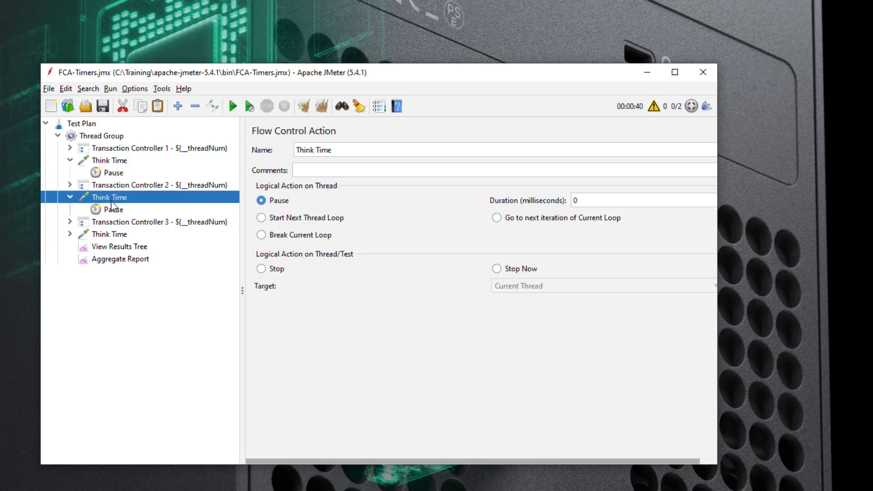
double_click(622, 202)
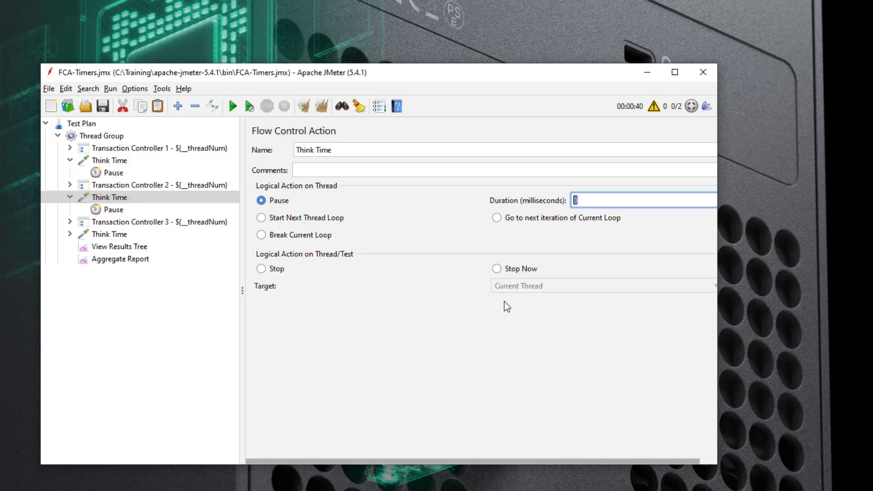
click(122, 209)
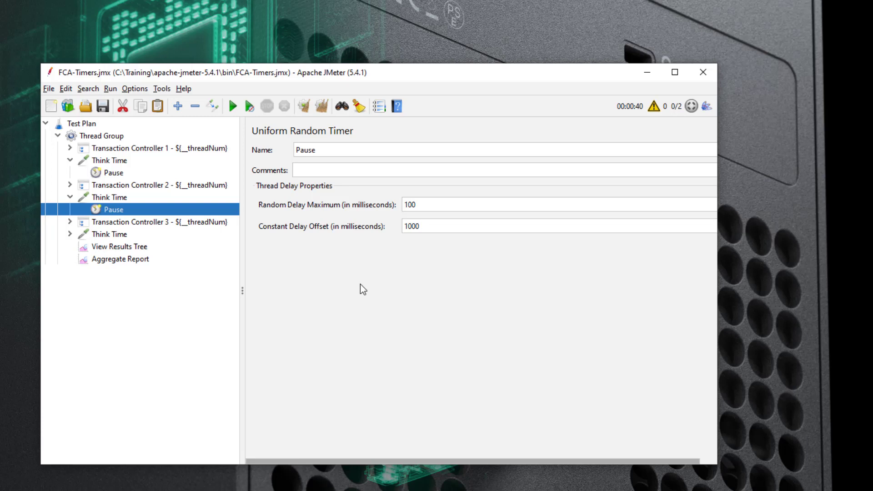
click(114, 202)
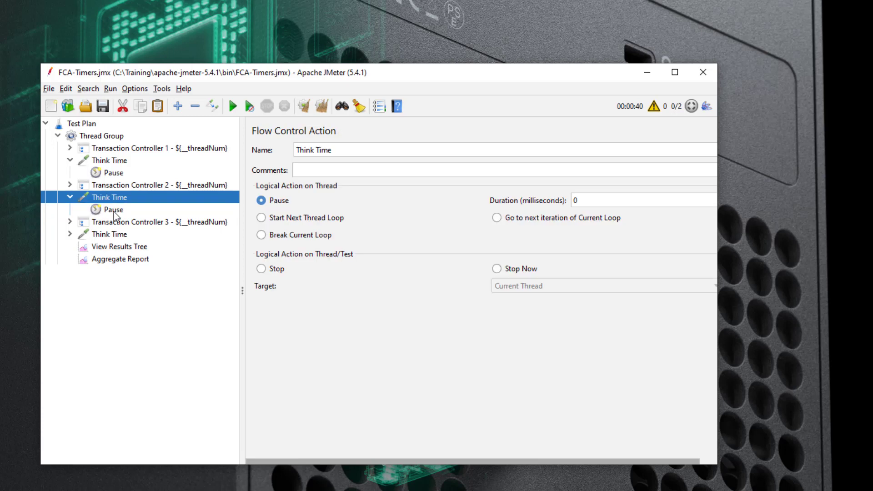
click(114, 212)
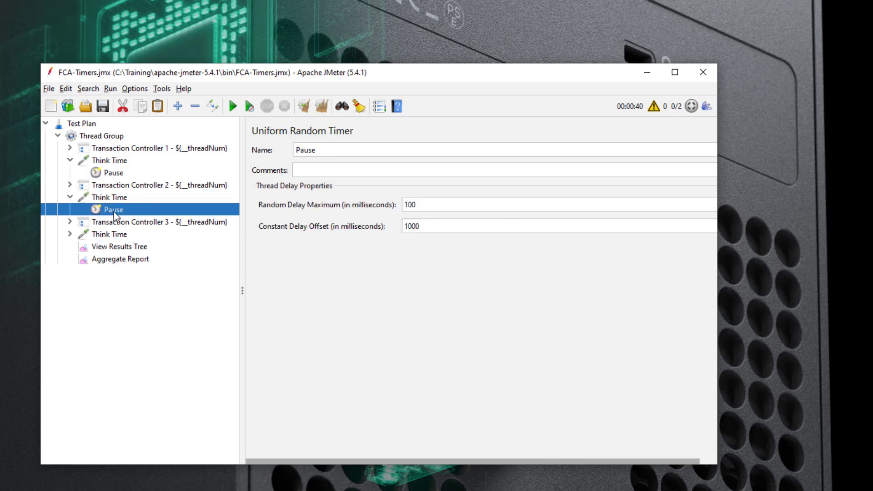
click(113, 175)
Delete the Pause timers from all three Think Time elements in one selection.
click(70, 235)
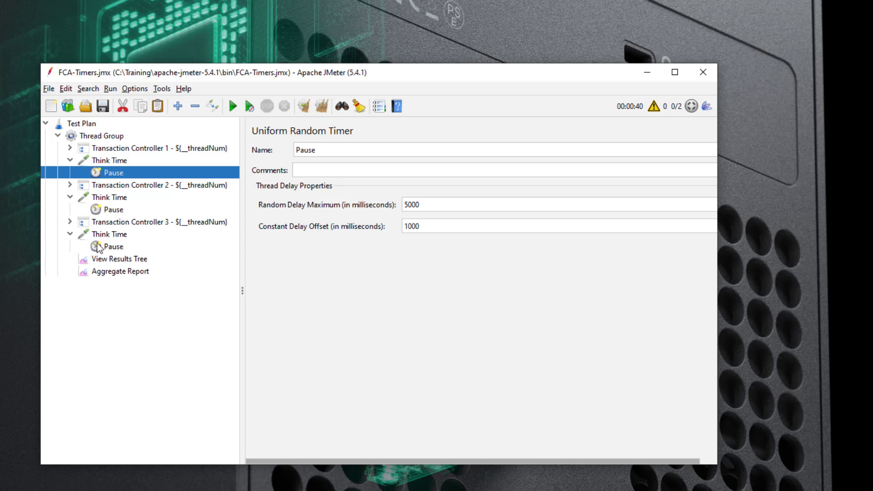
click(97, 247)
ctrl+click(119, 210)
ctrl+click(118, 173)
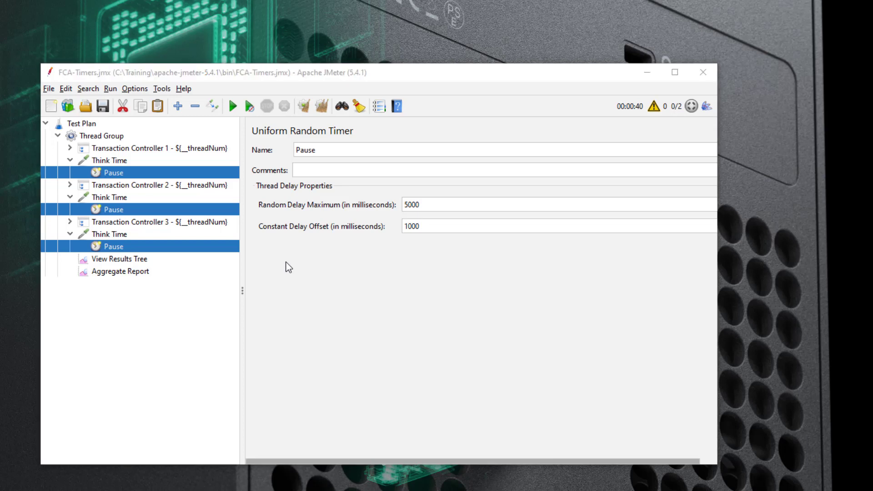
key(Delete)
key(Return)
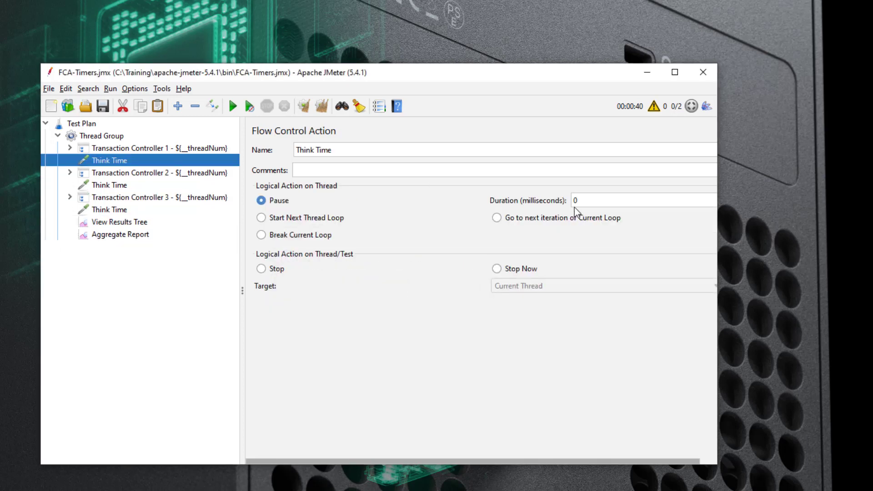
Set the pause duration of each of the three Think Time elements to 2000 milliseconds.
drag(589, 201, 551, 199)
text(2000)
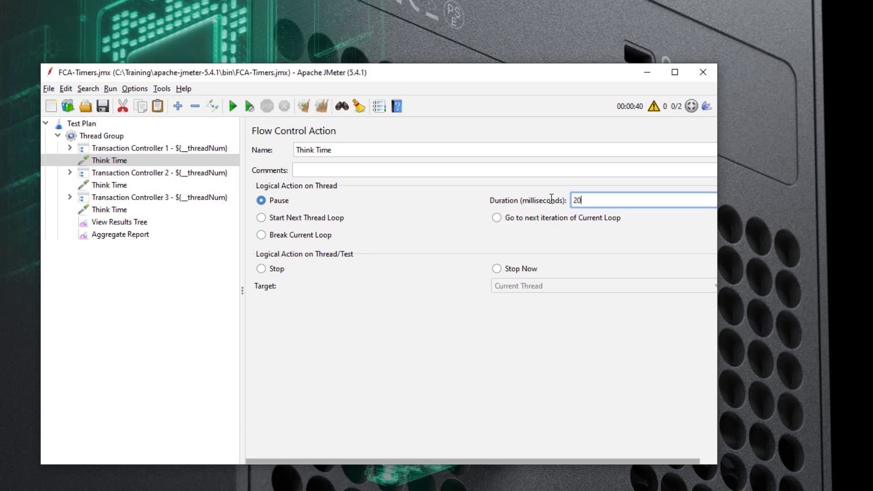
click(106, 184)
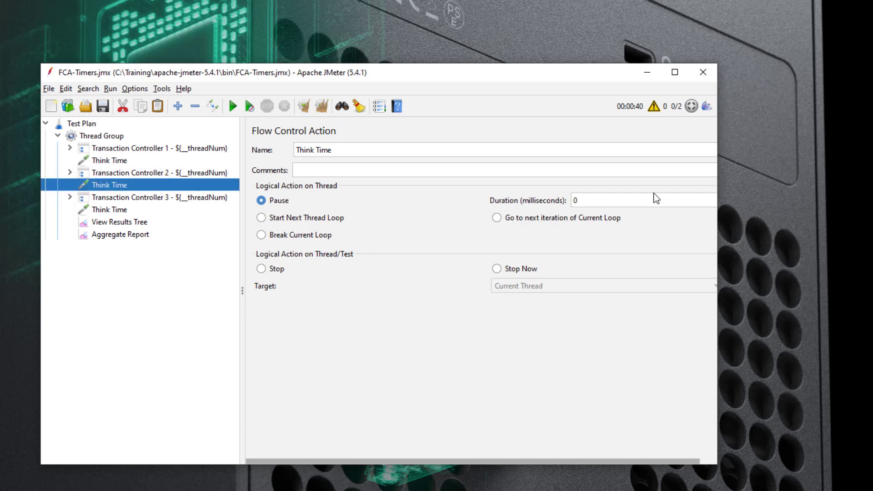
drag(618, 202, 444, 190)
text(2000)
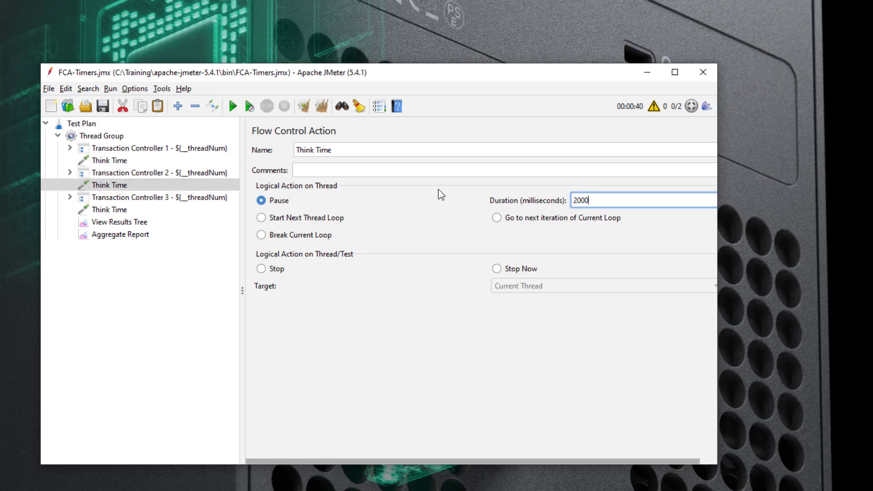
click(112, 210)
drag(609, 199, 537, 200)
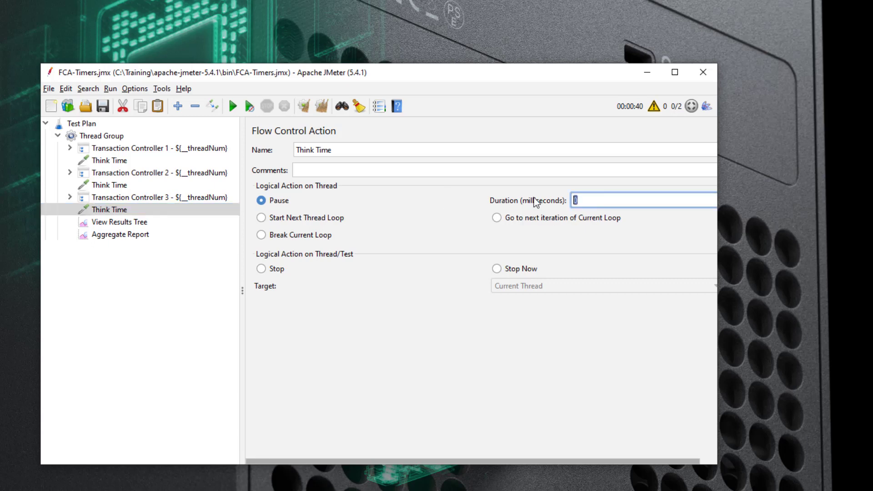
text(2000)
Examine the Thread Group settings and walk through the transaction controllers, their HTTP requests and the Think Time elements between them.
click(113, 224)
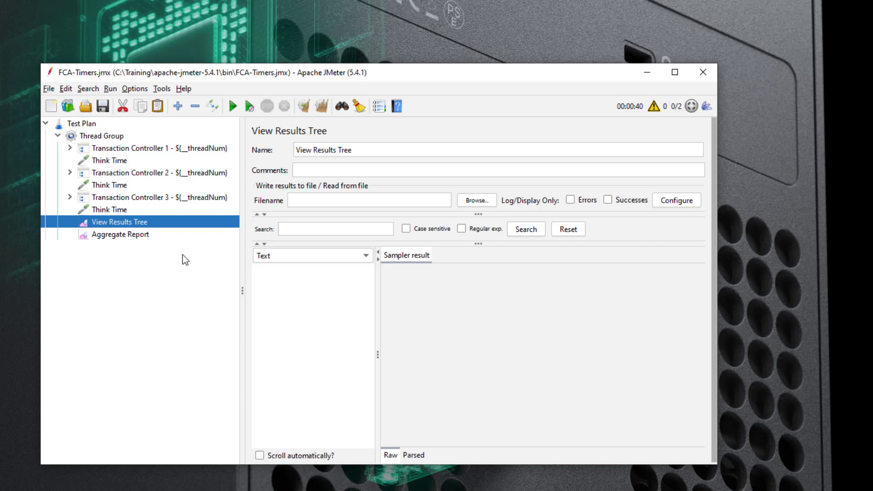
click(104, 137)
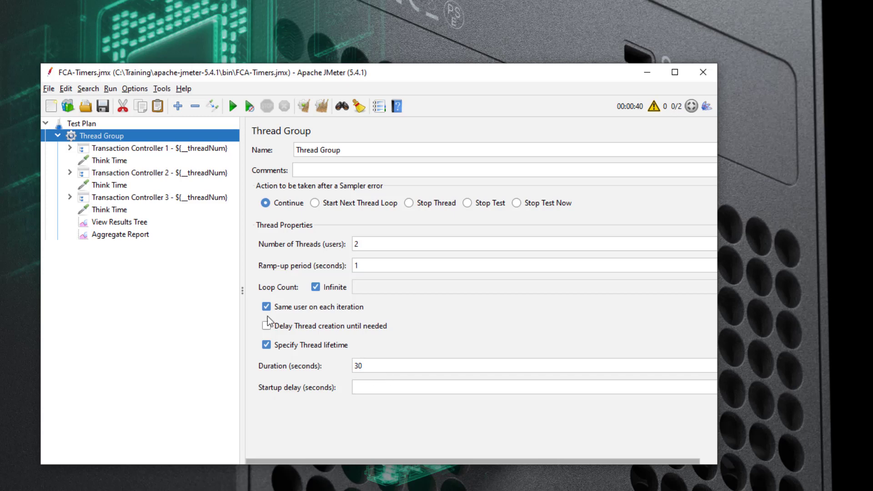
click(107, 149)
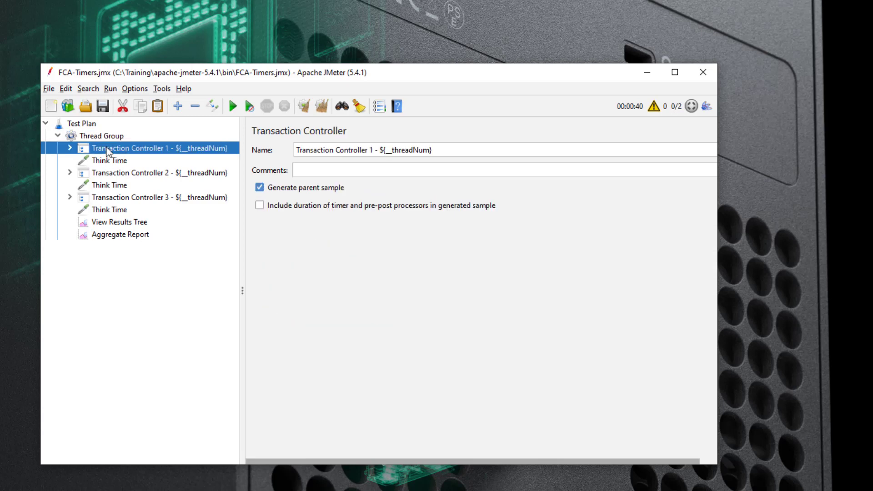
double_click(107, 150)
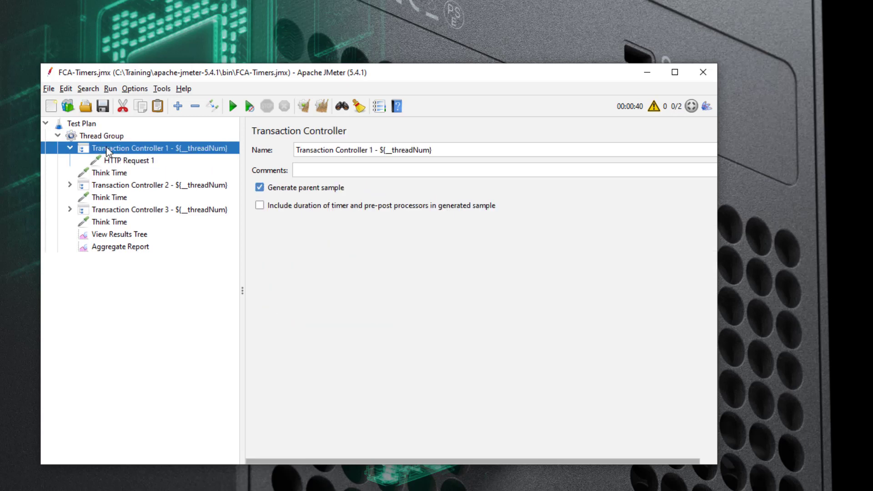
click(113, 174)
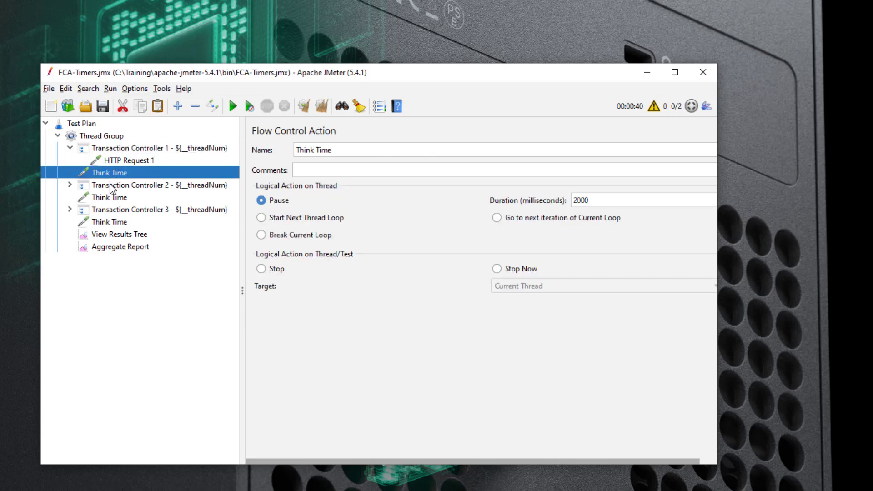
click(112, 188)
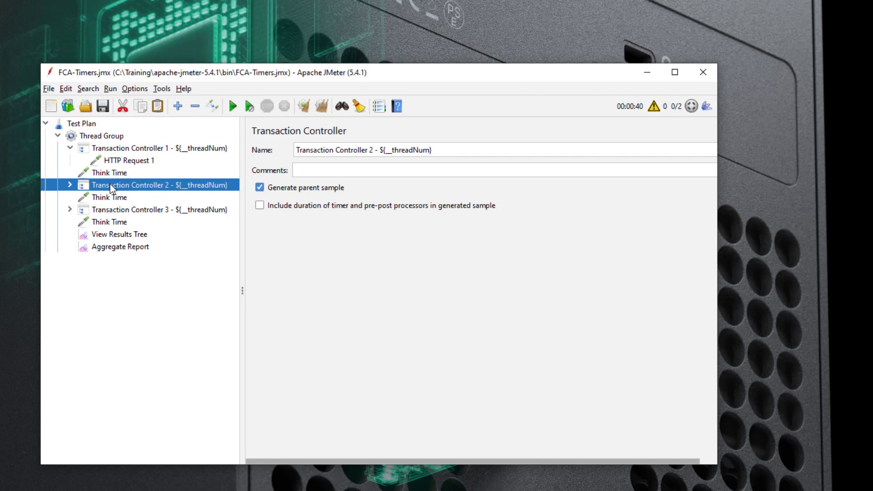
click(112, 199)
click(110, 206)
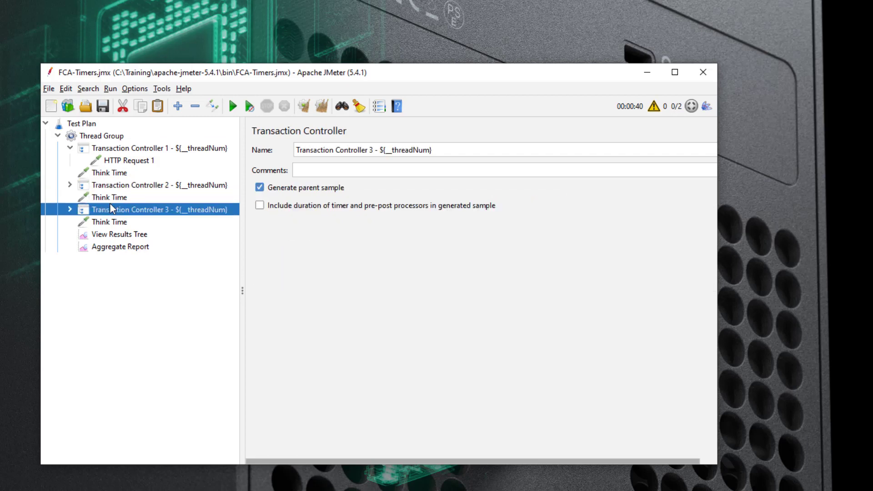
click(112, 223)
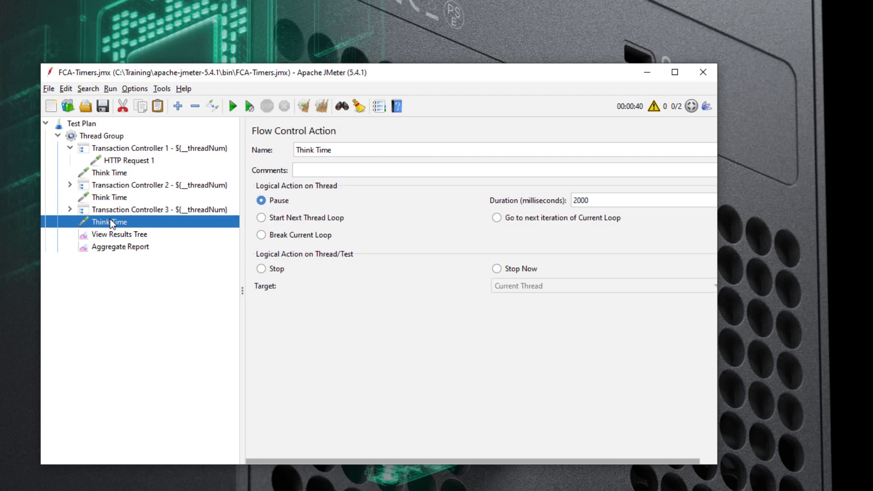
click(114, 234)
click(70, 185)
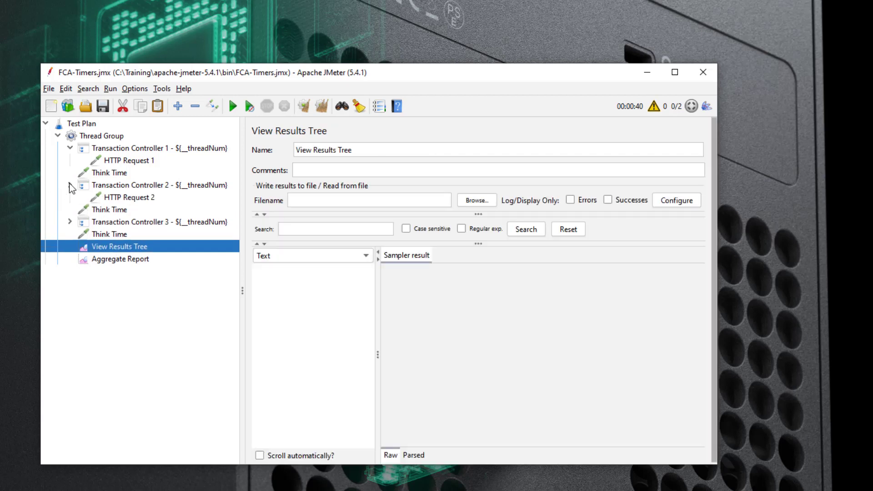
click(71, 223)
Run the test with the Aggregate Report open and widen the report's Label column to show full transaction names.
click(128, 272)
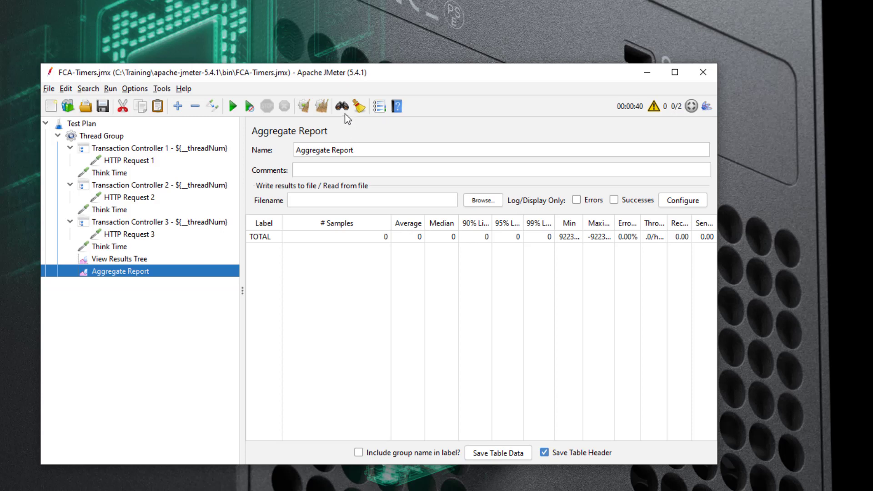
click(232, 106)
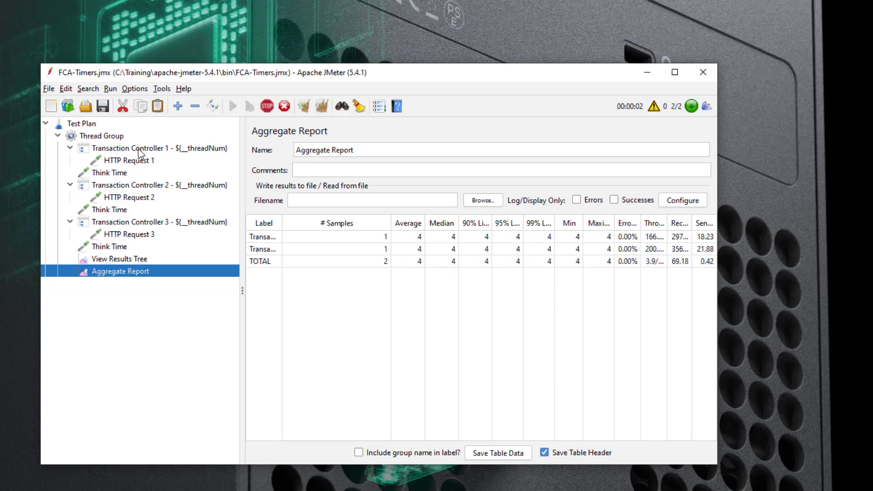
drag(282, 221, 362, 220)
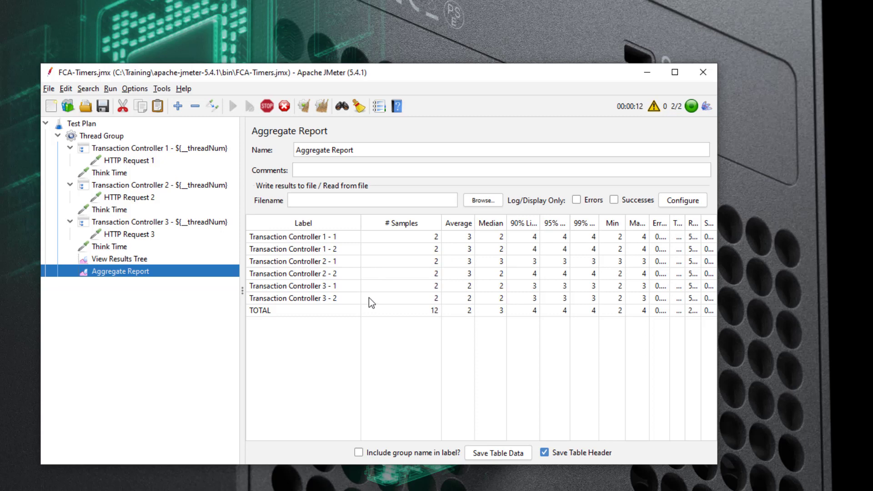
Review the Thread Group's user count and duration, and examine the per-transaction sample counts in the Aggregate Report.
click(118, 136)
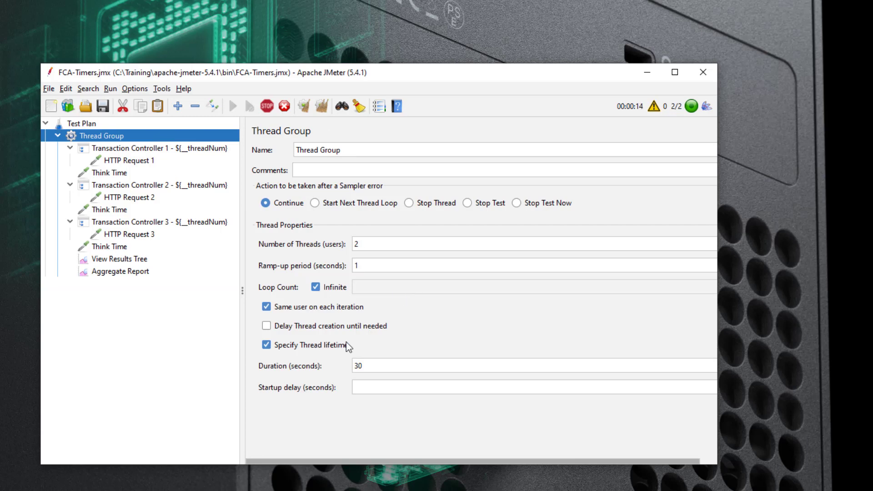
click(114, 259)
click(118, 271)
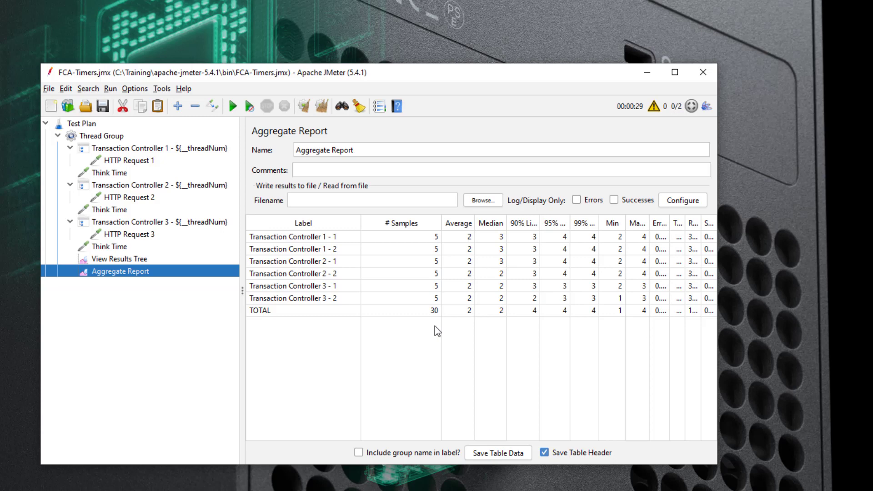
Rename the thread group as Thread Group FCA.
click(113, 136)
click(387, 157)
text(F)
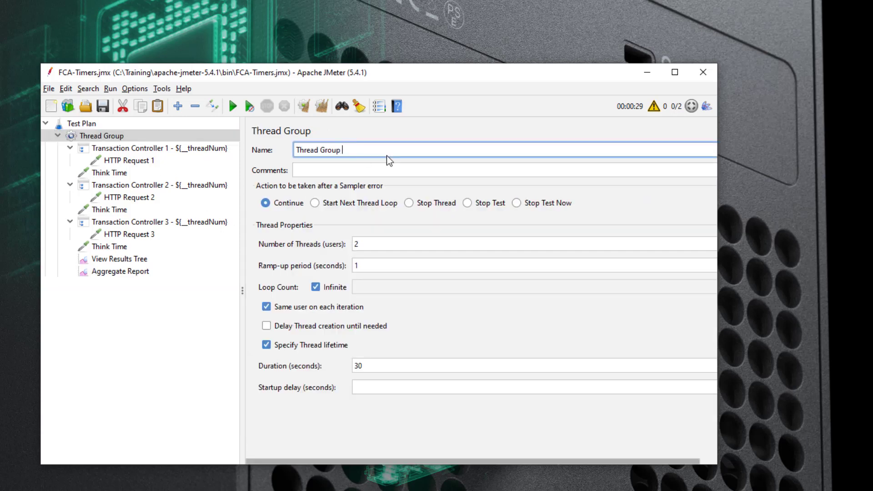
text(CA)
click(119, 148)
Duplicate the collapsed Thread Group FCA and rename the copy as Thread Group Timers.
double_click(109, 139)
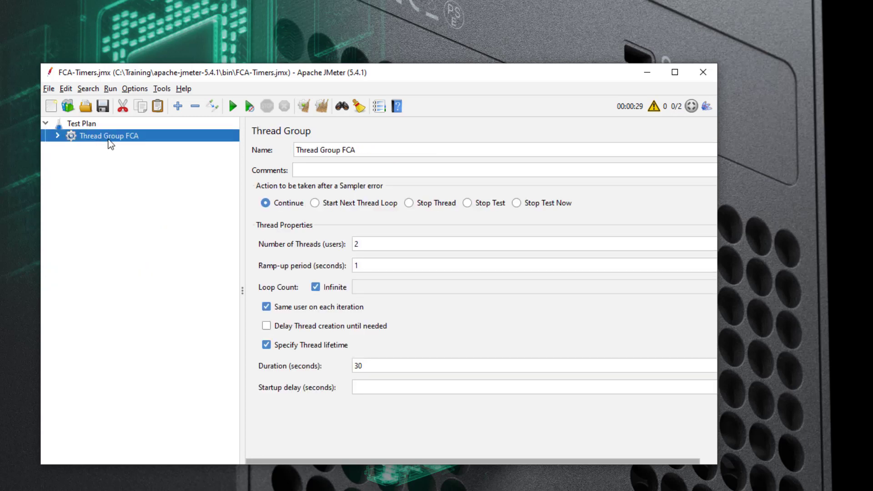
key(ctrl+shift+c)
click(113, 148)
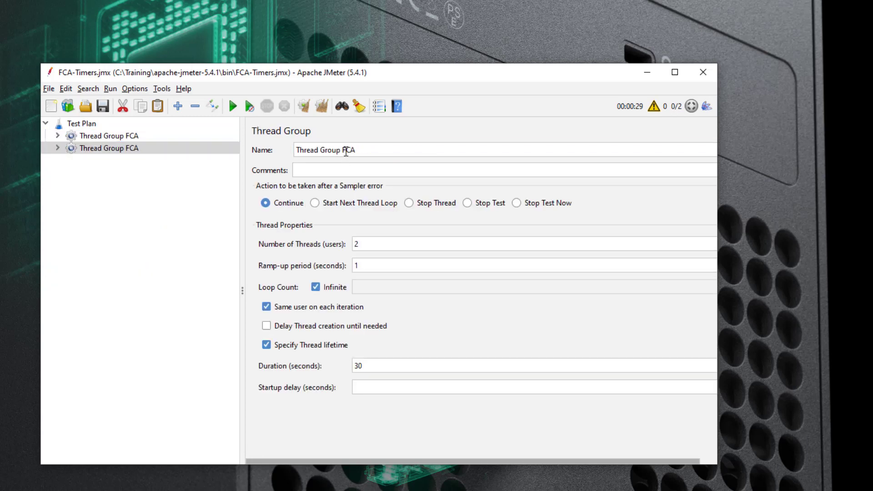
double_click(348, 150)
text(Timers)
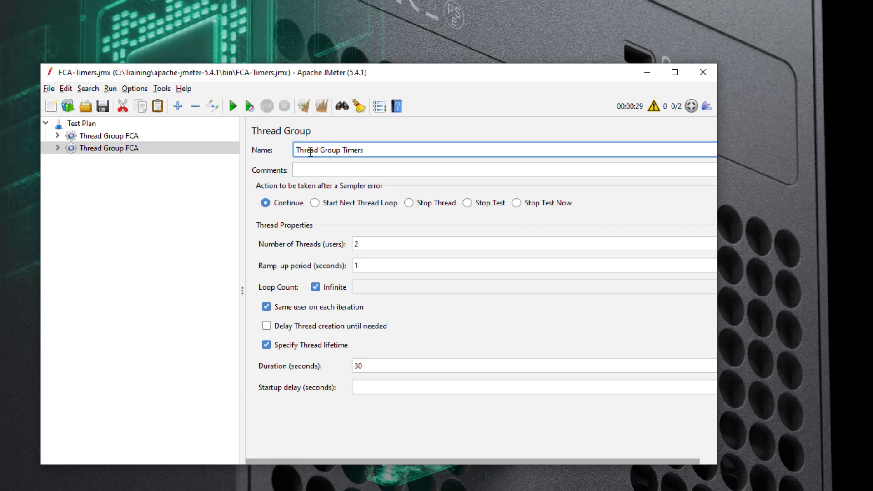
Delete the three Think Time elements from Thread Group Timers and expand its three transaction controllers.
double_click(124, 147)
click(122, 173)
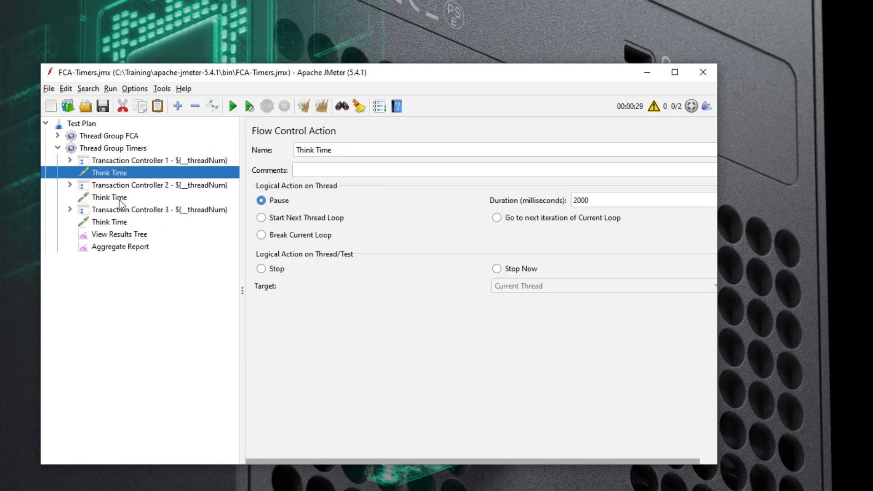
ctrl+click(120, 197)
ctrl+click(117, 222)
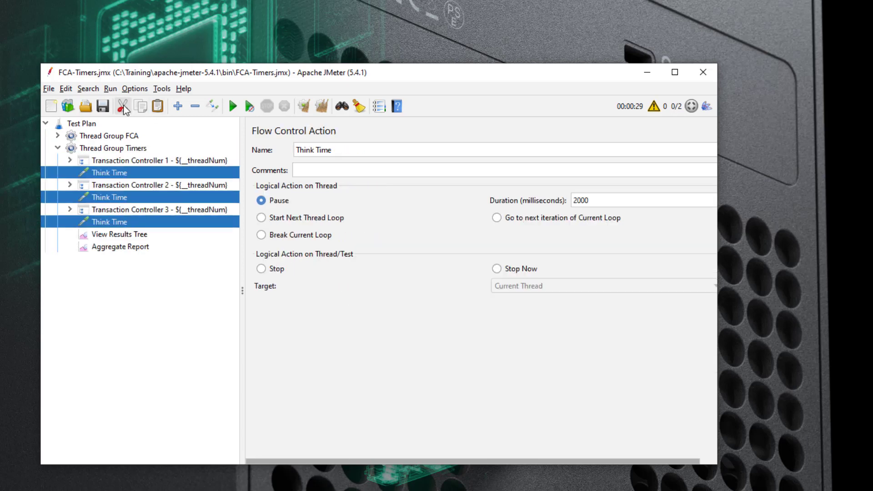
key(Delete)
double_click(137, 160)
double_click(142, 182)
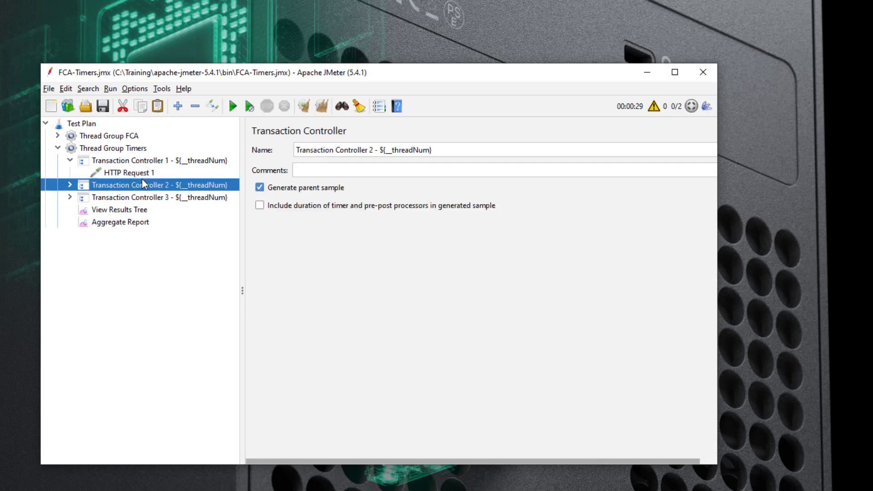
double_click(142, 209)
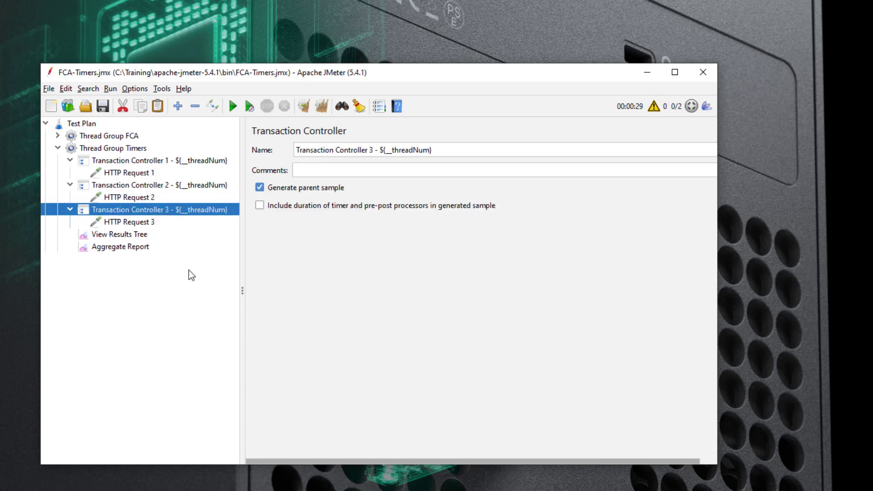
Add a Constant Timer to Thread Group Timers with a thread delay of 2000 milliseconds.
click(122, 149)
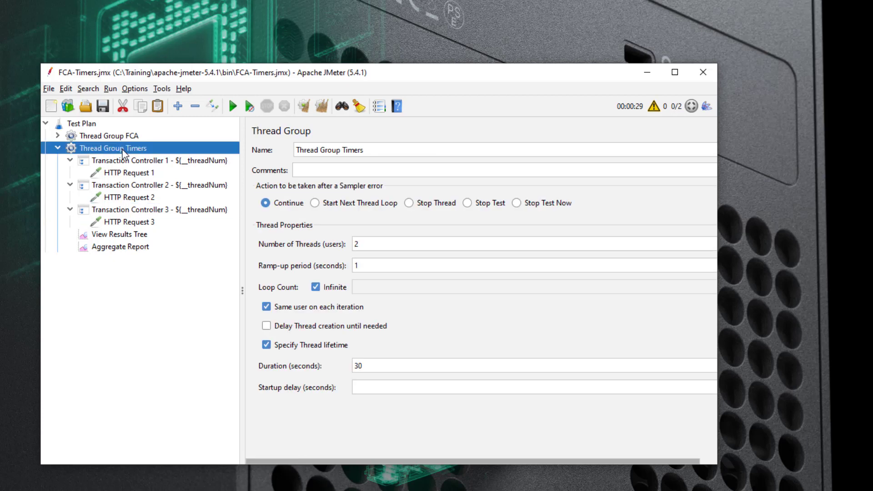
right_click(122, 149)
mouse_move(255, 156)
mouse_move(324, 227)
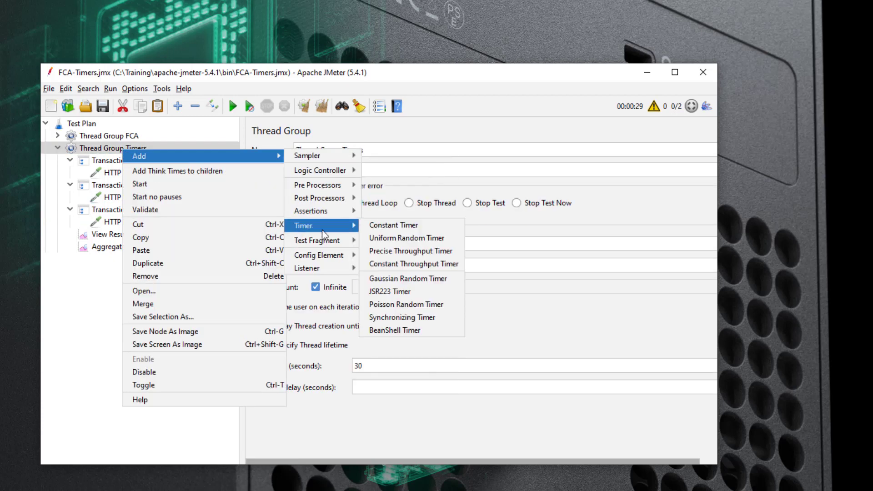
click(380, 228)
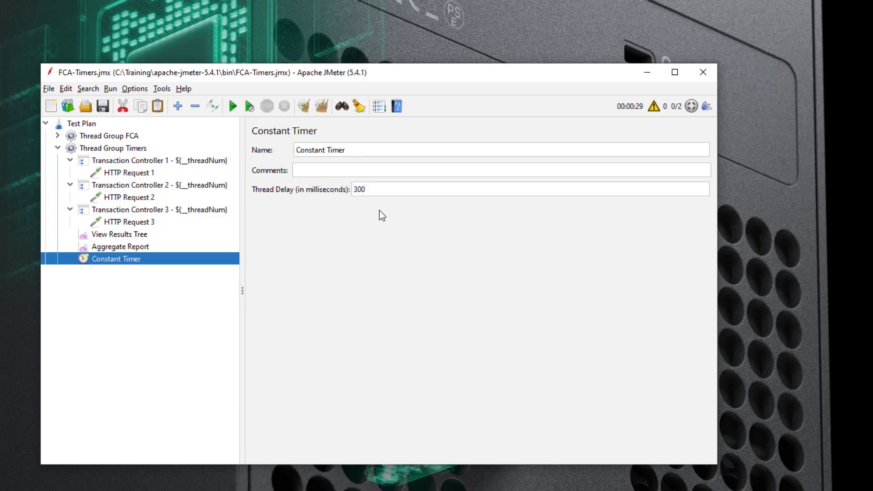
double_click(380, 190)
text(2000)
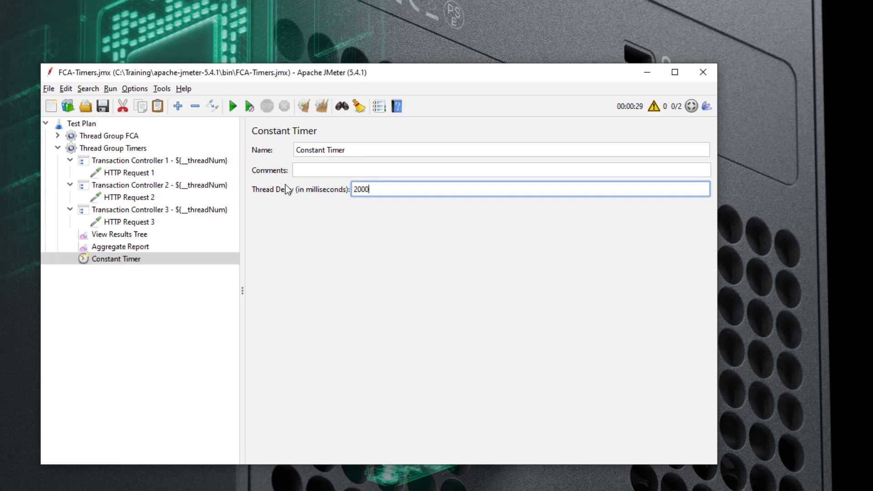
click(120, 247)
Move the Constant Timer directly after Transaction Controller 1 and rename it as Constant Timer 1.
click(119, 258)
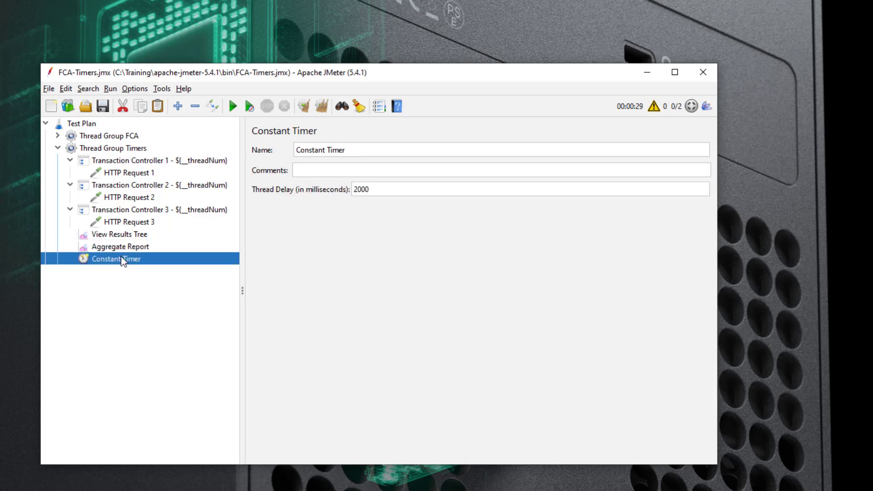
drag(116, 259, 104, 181)
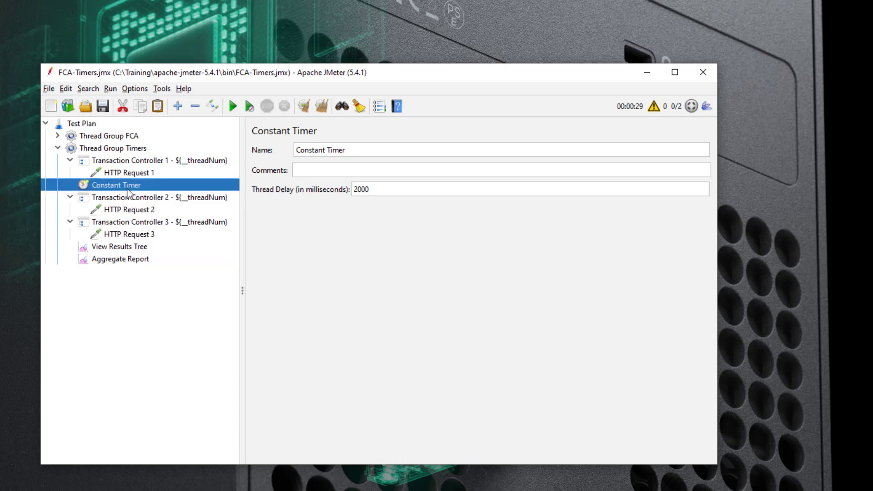
click(370, 151)
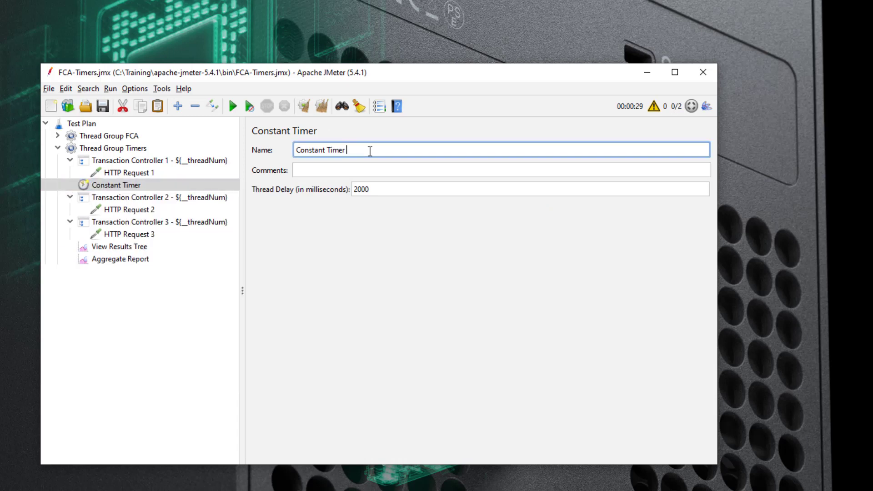
text(1)
click(121, 196)
Duplicate Constant Timer 1 twice and rename the copies as Constant Timer 2 and Constant Timer 3.
click(121, 186)
key(ctrl+shift+c)
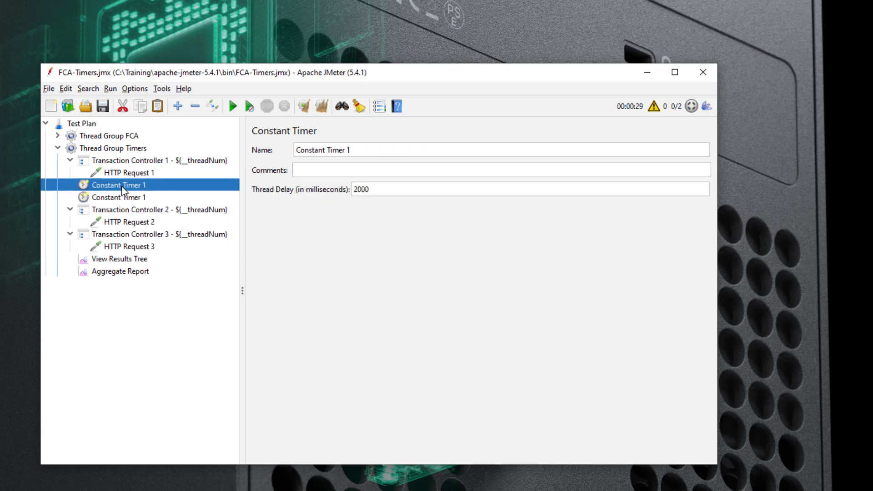
key(ctrl+shift+c)
click(119, 197)
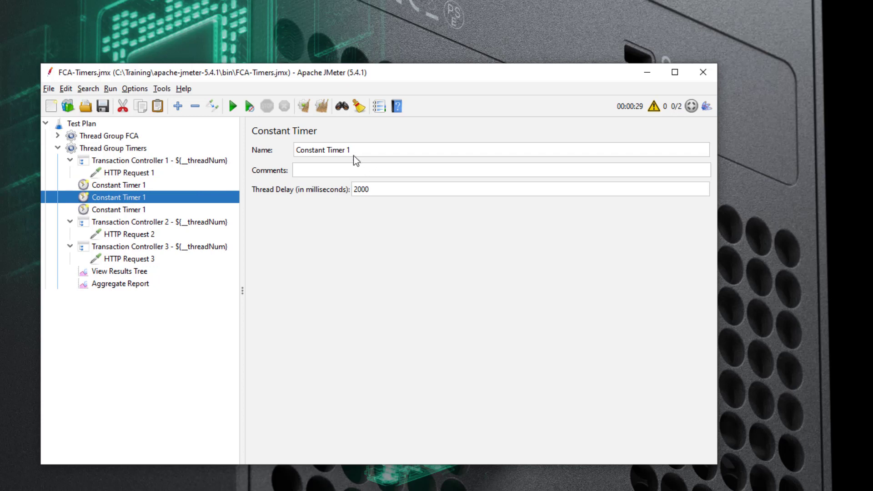
double_click(358, 149)
text(2)
click(133, 209)
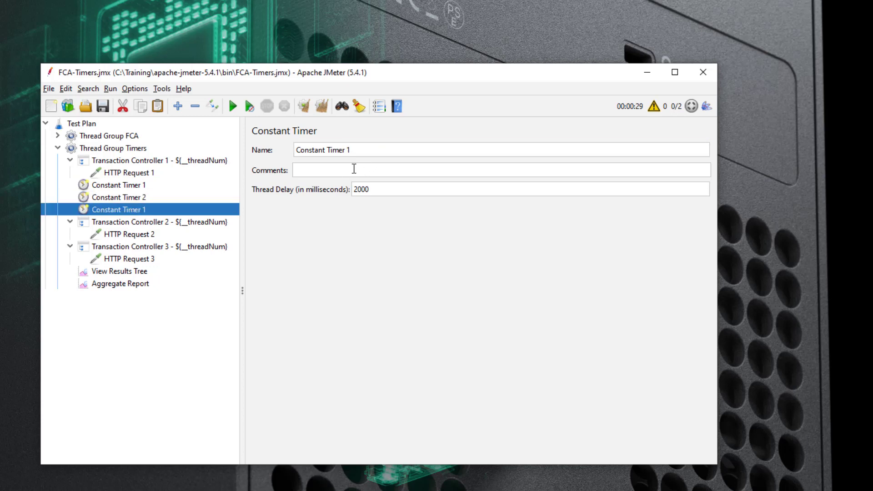
double_click(349, 149)
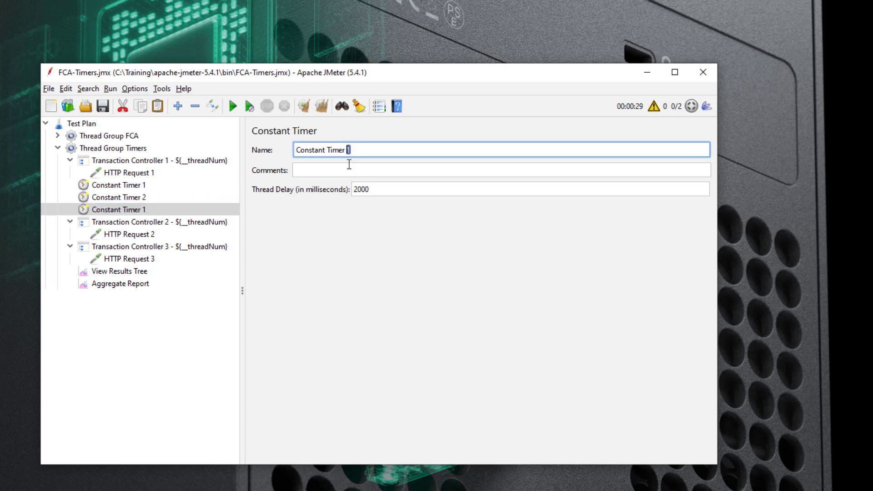
text(3)
click(131, 219)
Move Constant Timer 2 directly after Transaction Controller 2 and Constant Timer 3 directly after Transaction Controller 3.
click(128, 209)
click(128, 197)
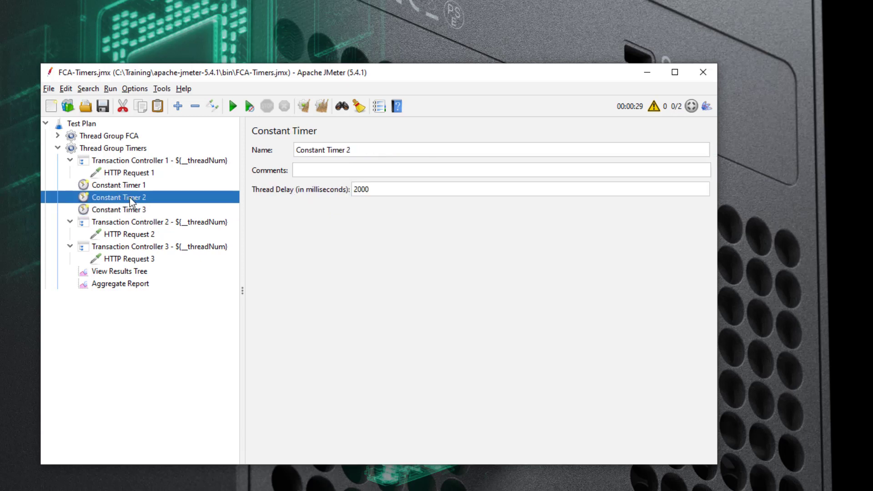
drag(131, 200, 104, 245)
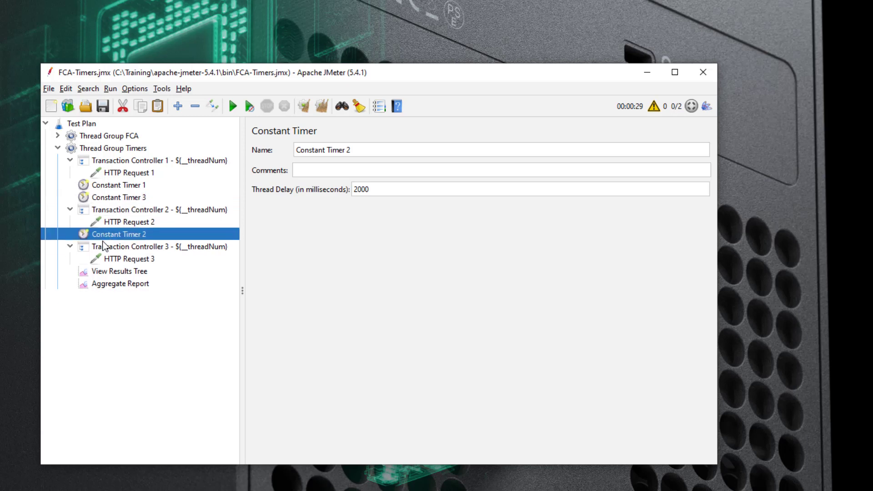
drag(131, 198, 109, 231)
click(108, 249)
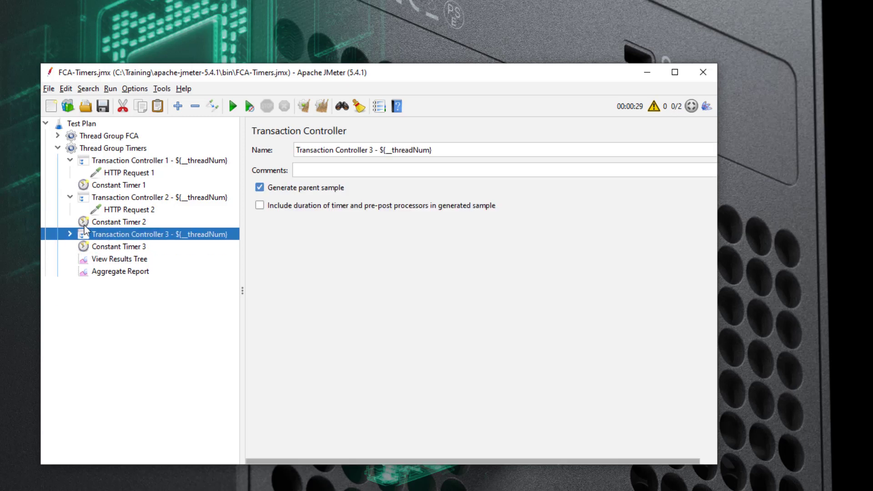
Collapse the transaction controllers in Thread Group Timers and view that group's Aggregate Report.
click(70, 198)
click(71, 198)
click(71, 161)
click(70, 185)
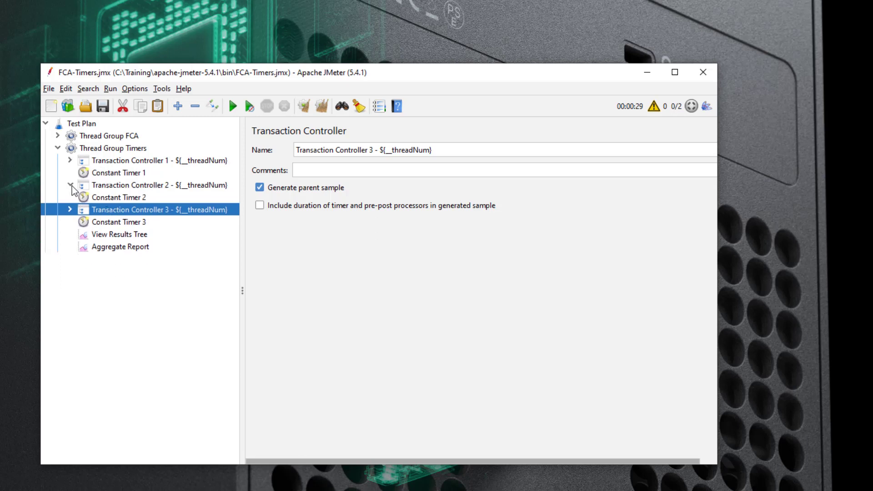
click(126, 248)
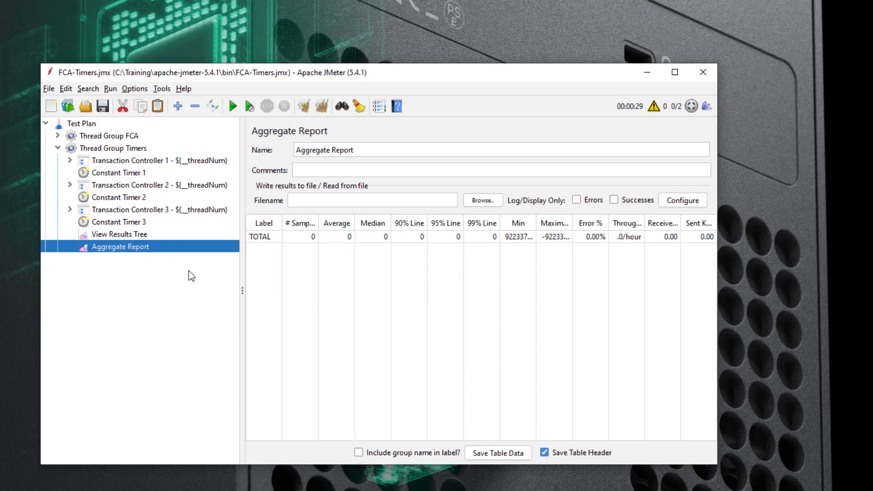
Compare the Think Time elements in Thread Group FCA with the Constant Timers, and examine the FCA group's View Results Tree and Aggregate Report.
click(58, 136)
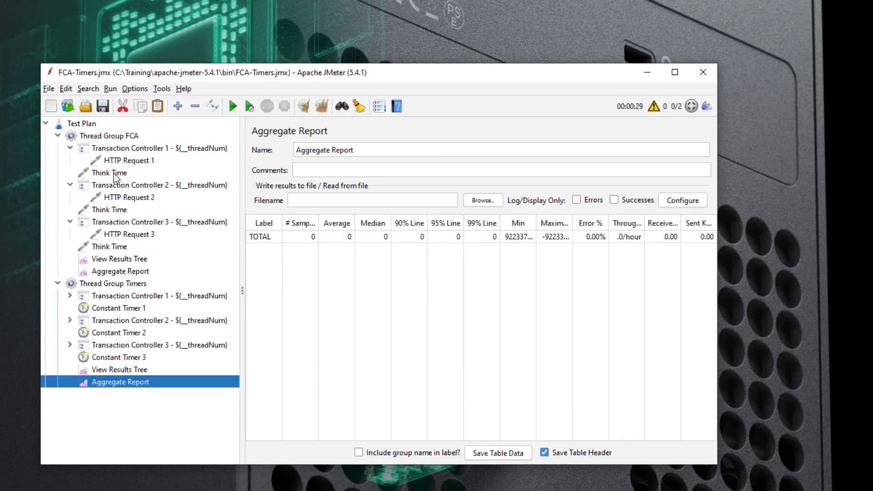
click(69, 148)
click(70, 172)
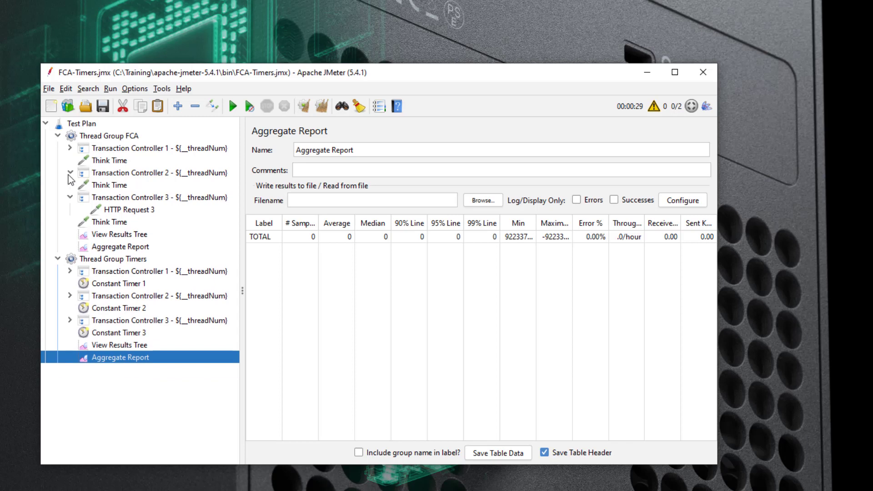
click(70, 198)
click(109, 160)
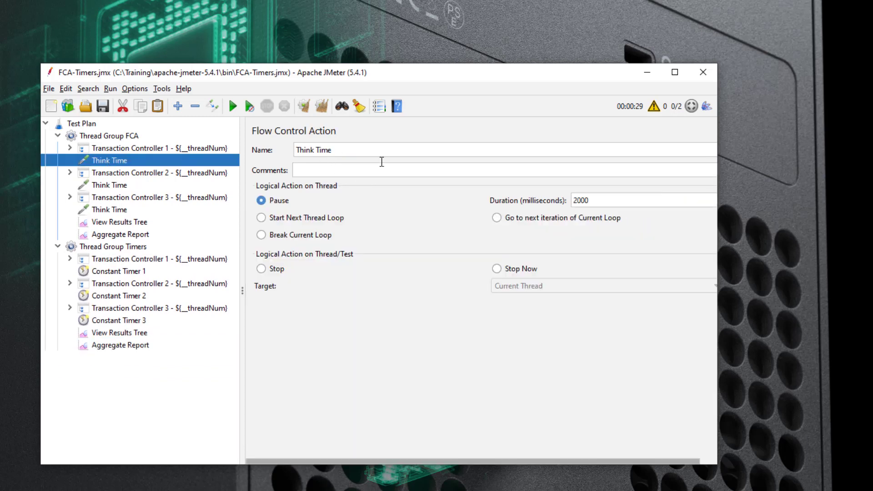
click(119, 274)
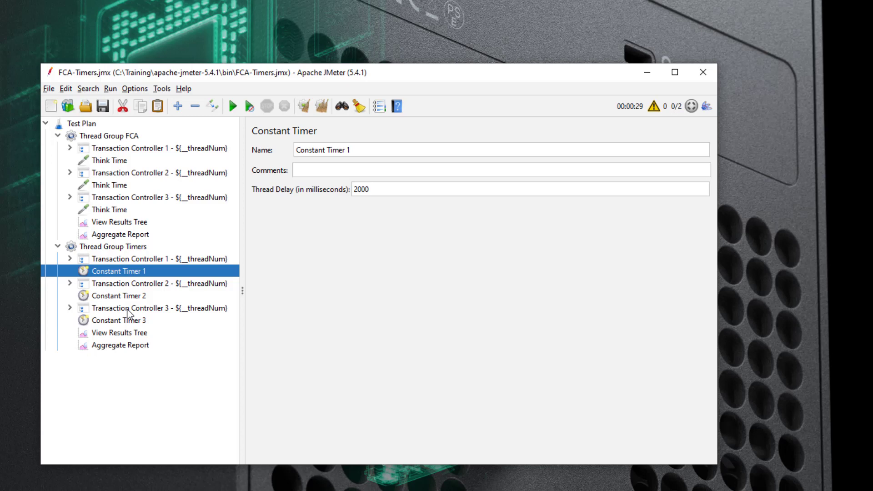
click(117, 222)
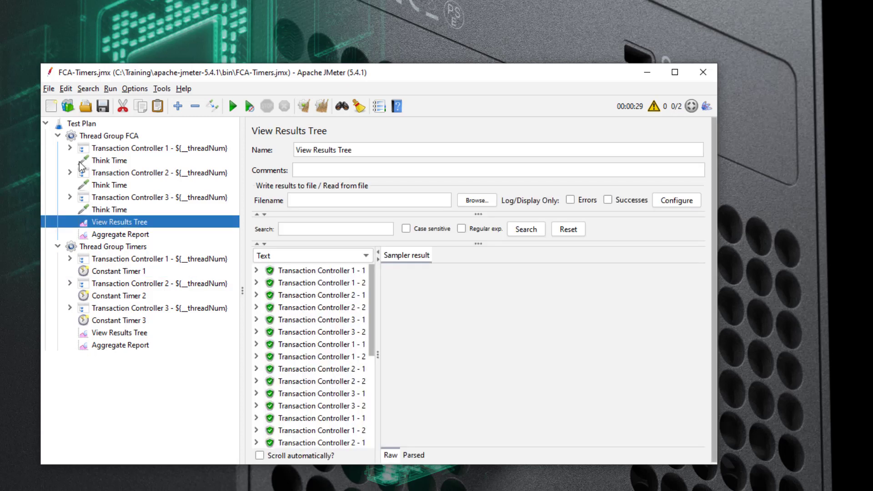
click(116, 234)
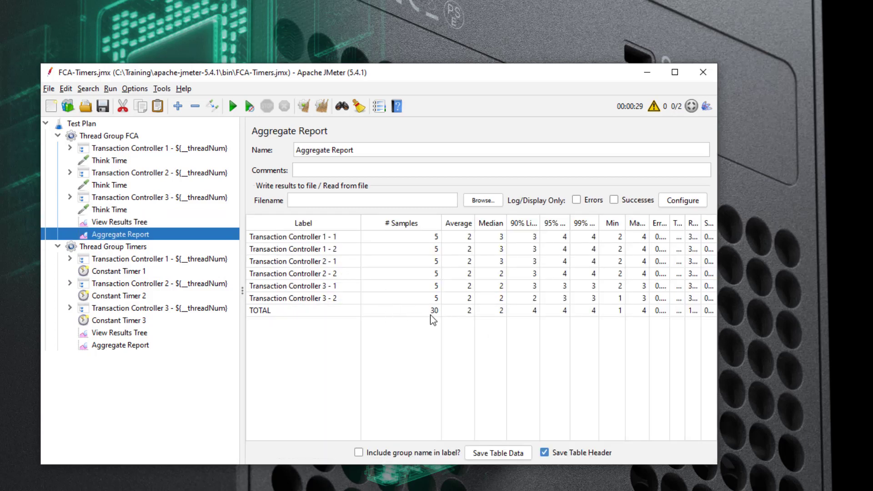
Disable Thread Group FCA, leave it collapsed, and review the Constant Timer 1 settings in Thread Group Timers.
double_click(99, 137)
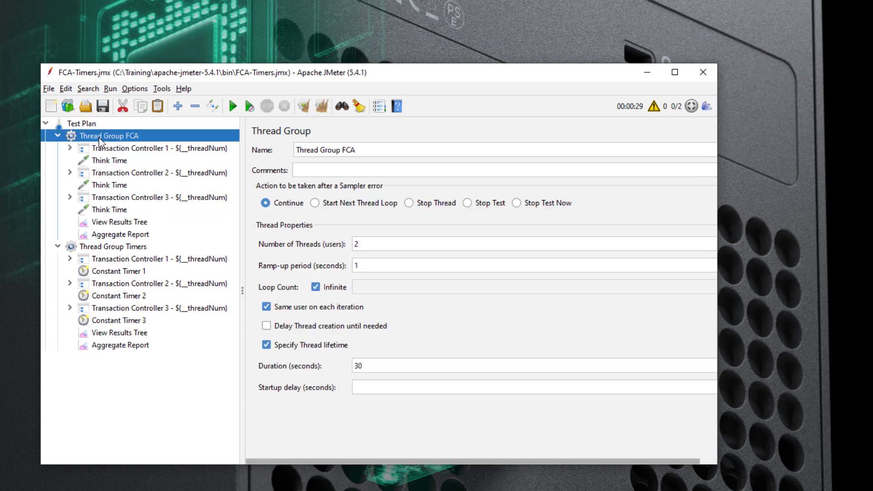
click(215, 106)
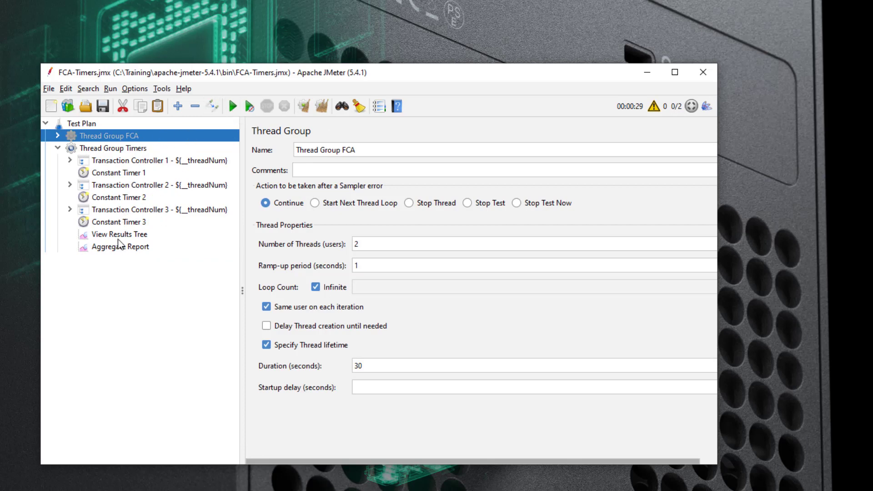
click(128, 172)
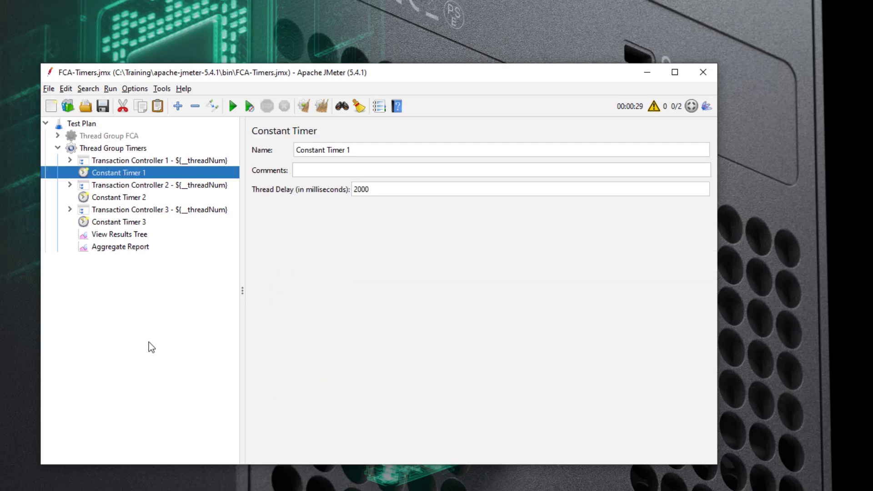
double_click(105, 136)
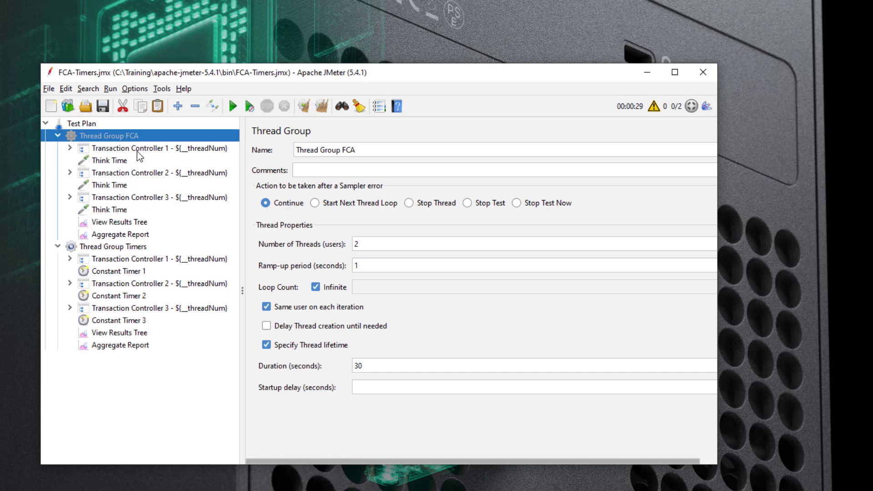
double_click(117, 137)
click(128, 174)
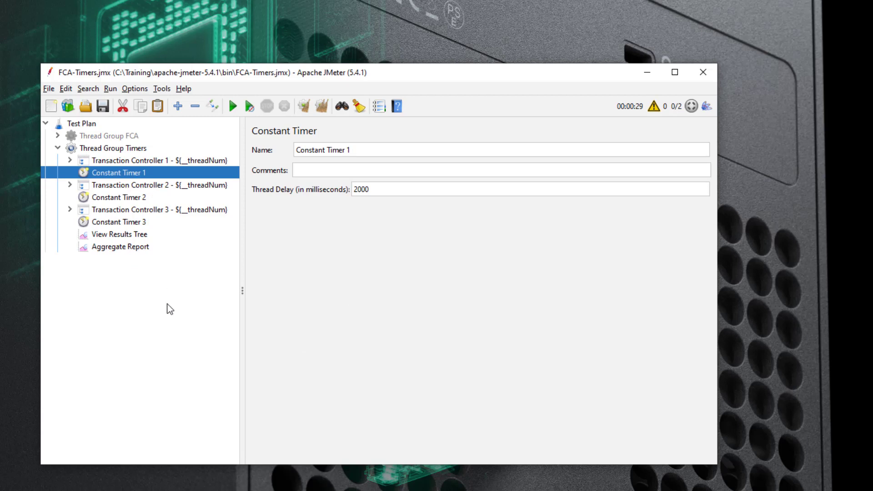
Review Constant Timer 2, run the test with Thread Group Timers' Aggregate Report open, and widen the report's # Samples column.
click(131, 198)
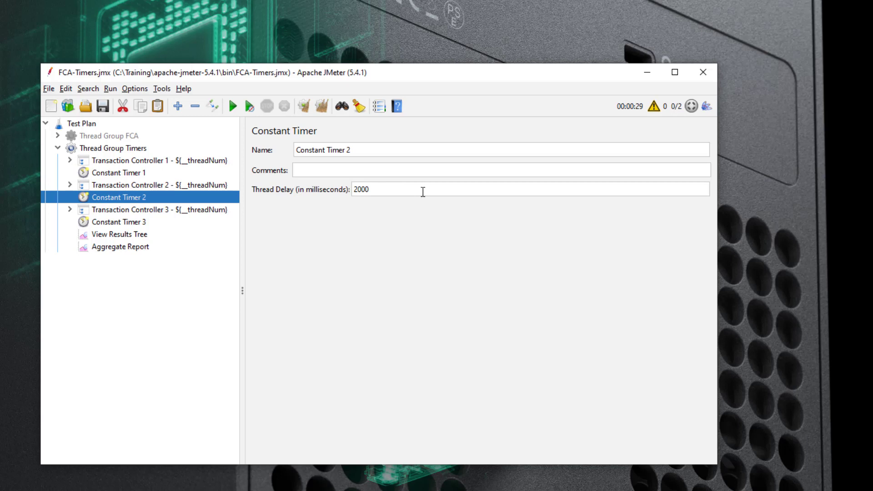
click(130, 237)
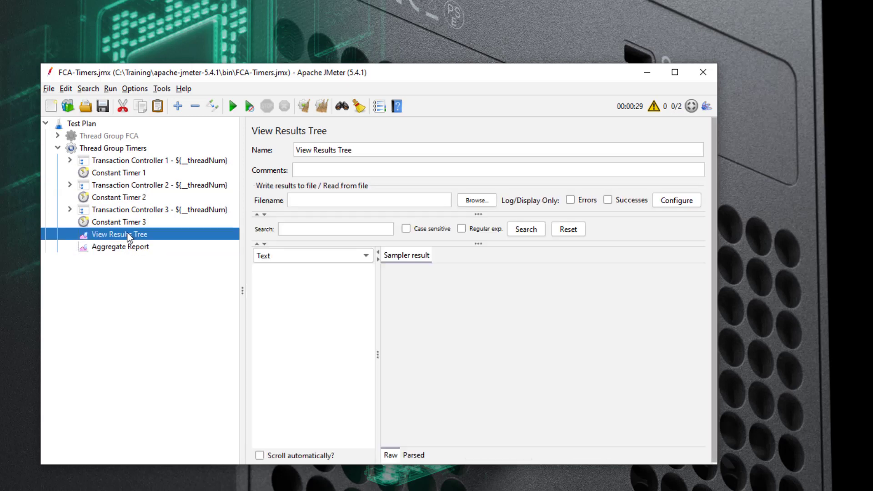
click(130, 248)
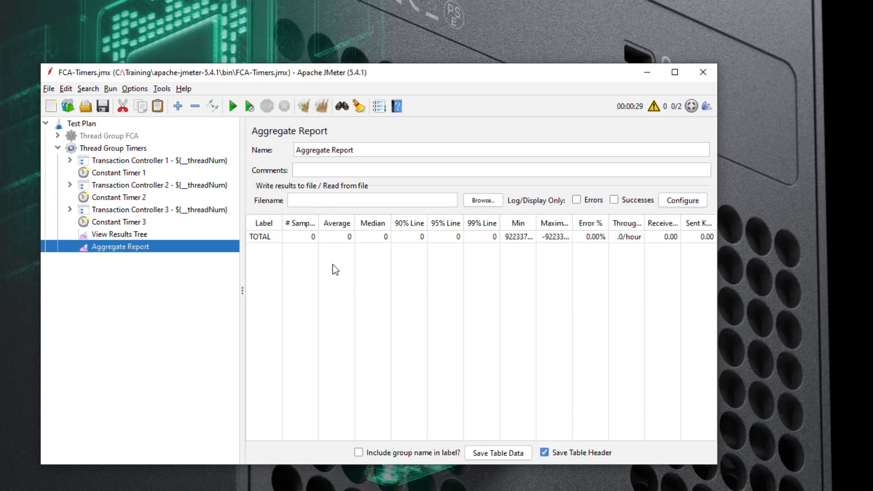
click(232, 107)
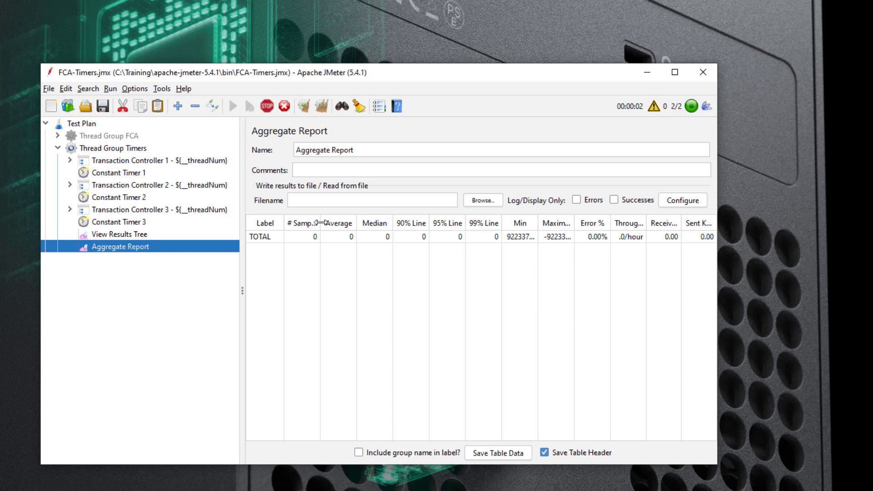
drag(320, 223, 362, 222)
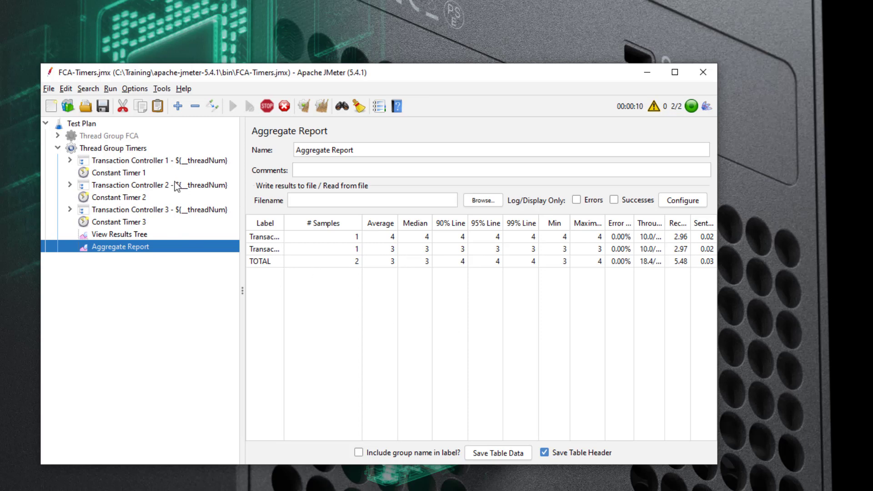
Review the Constant Timer 1, 2 and 3 settings during the run, and examine the Thread Group Timers Aggregate Report.
click(123, 176)
click(120, 197)
click(120, 222)
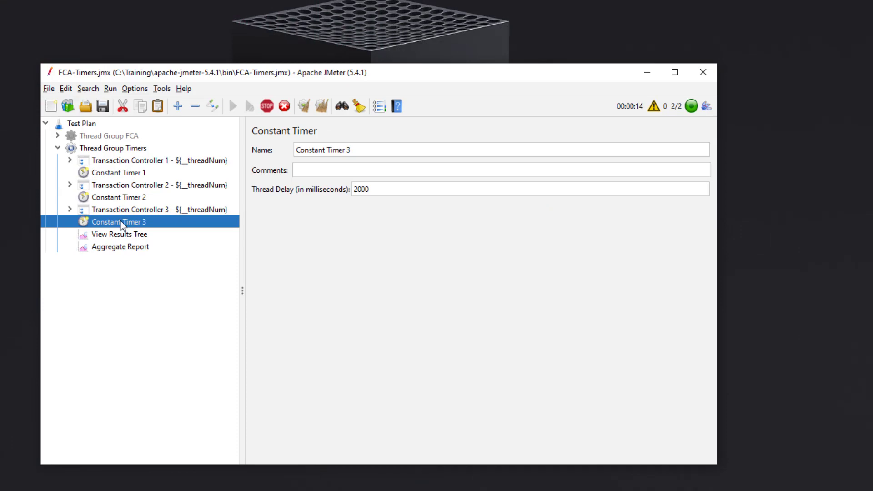
click(137, 172)
click(142, 197)
click(140, 223)
click(136, 248)
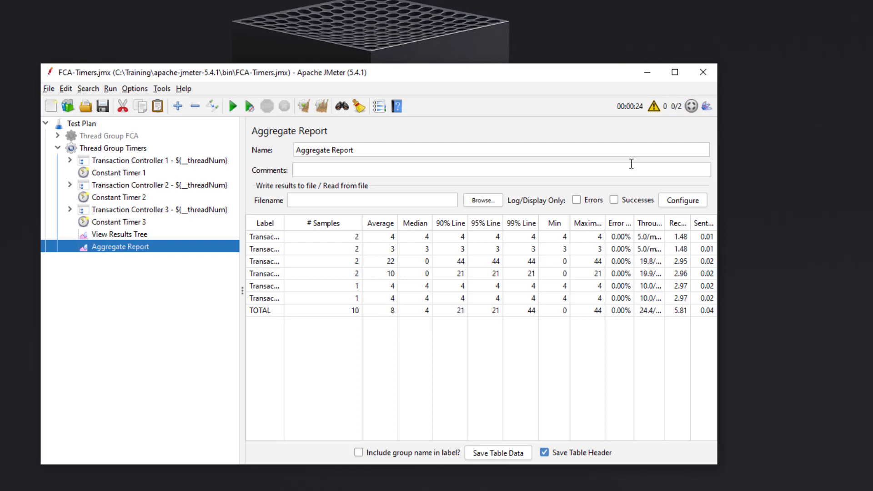
Clear all results, rerun the test, and compare the result listeners of Thread Group FCA with those of Thread Group Timers.
click(316, 106)
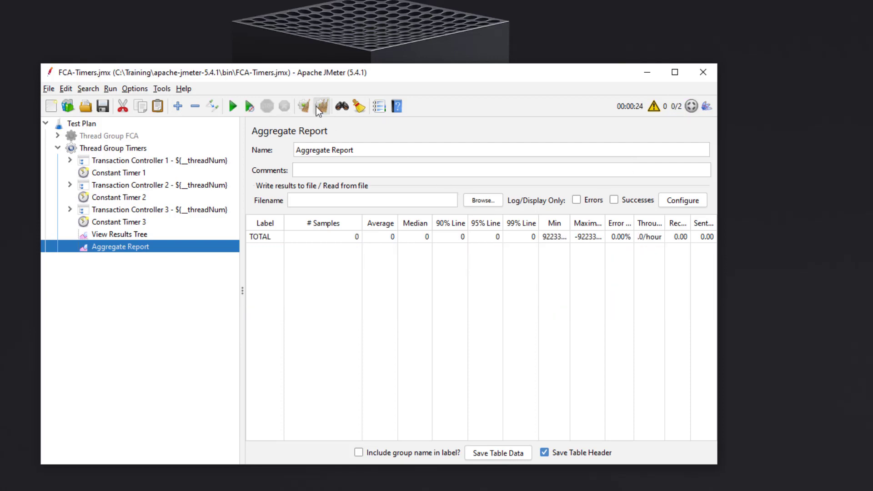
click(248, 108)
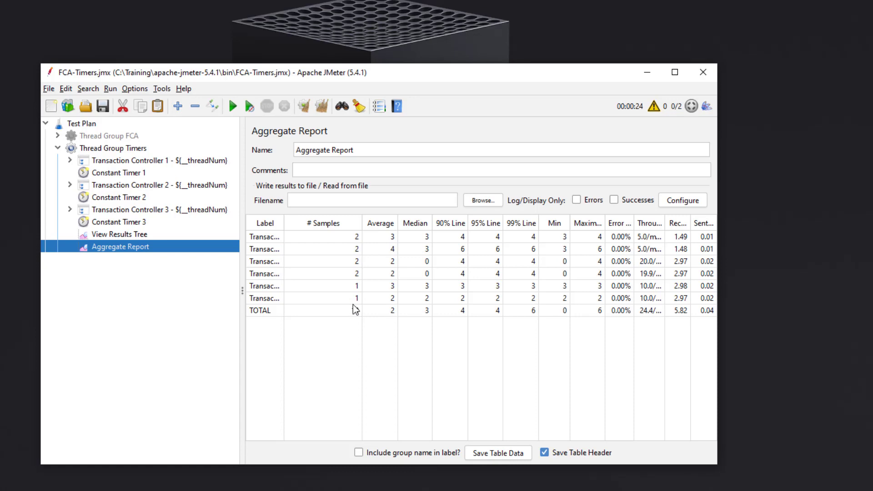
double_click(121, 136)
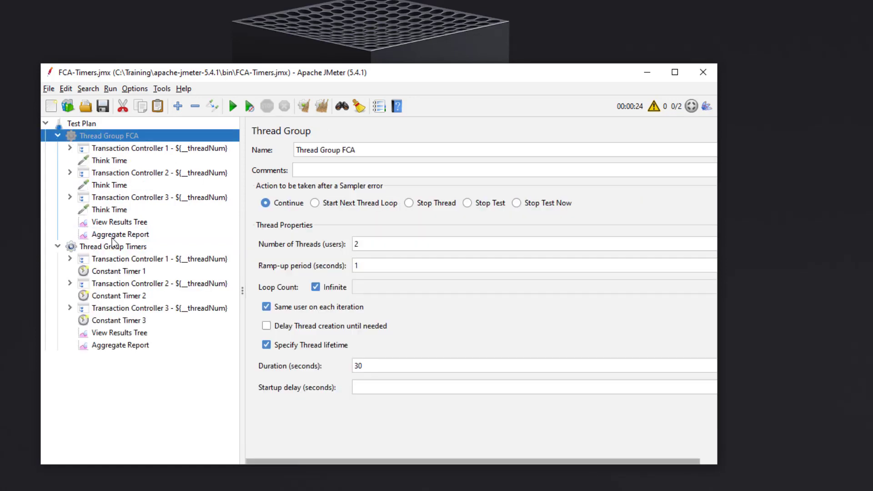
click(114, 235)
click(130, 222)
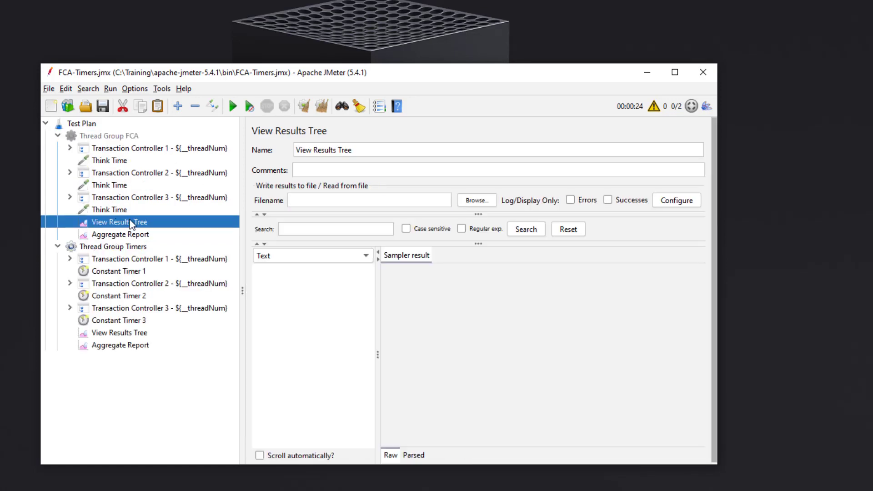
click(102, 137)
double_click(102, 137)
click(110, 234)
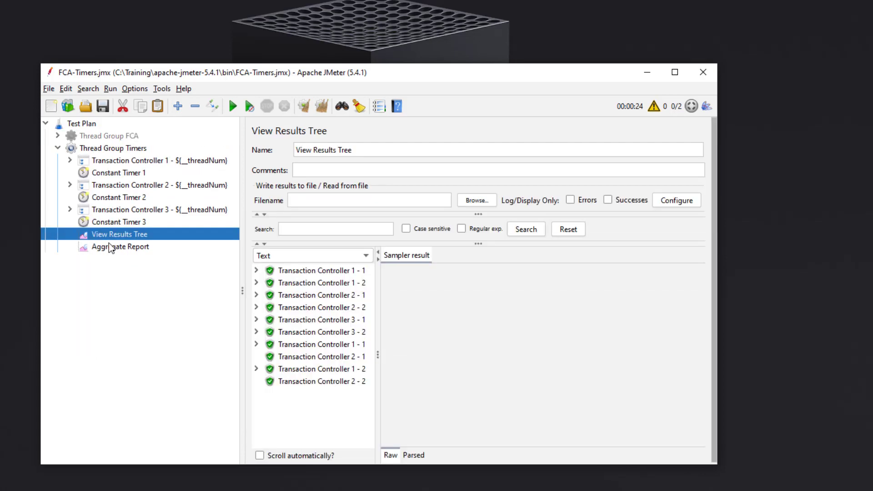
click(115, 247)
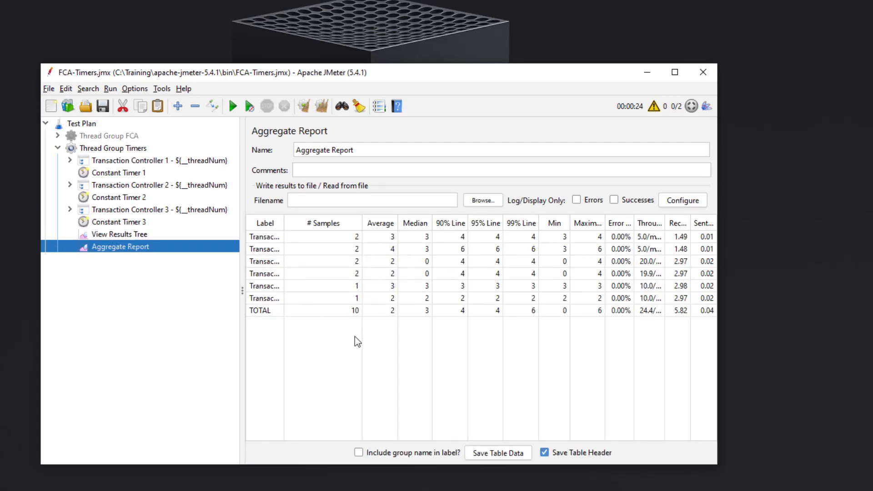
Clear all results and move Constant Timers 1, 2 and 3 into their matching Transaction Controllers, each above its HTTP Request.
click(322, 106)
click(70, 161)
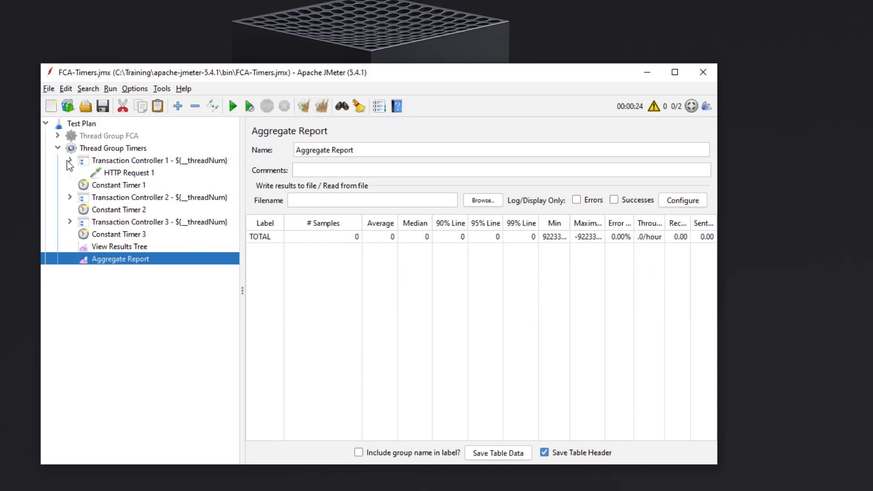
click(69, 197)
click(70, 234)
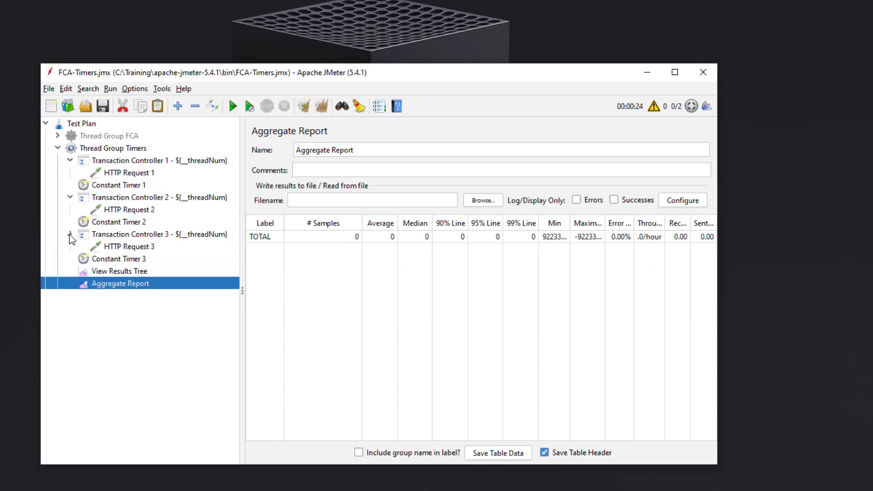
click(139, 186)
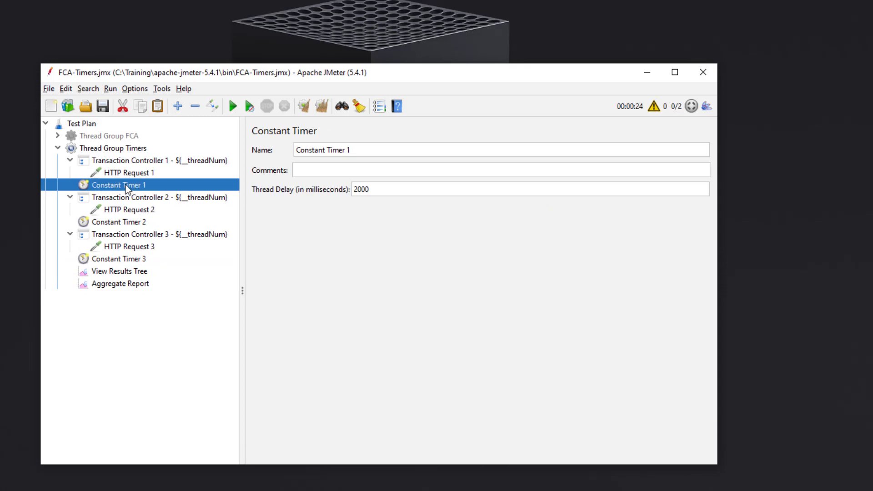
drag(127, 188, 135, 167)
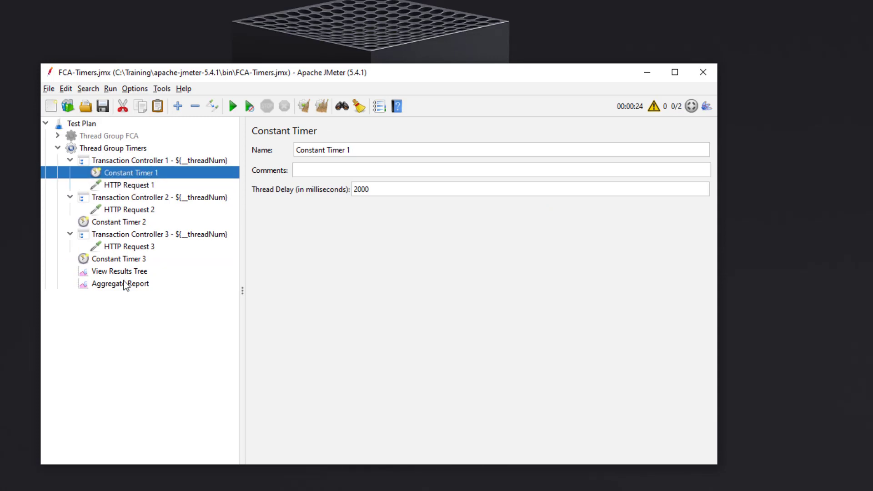
drag(125, 222, 130, 203)
drag(125, 261, 124, 241)
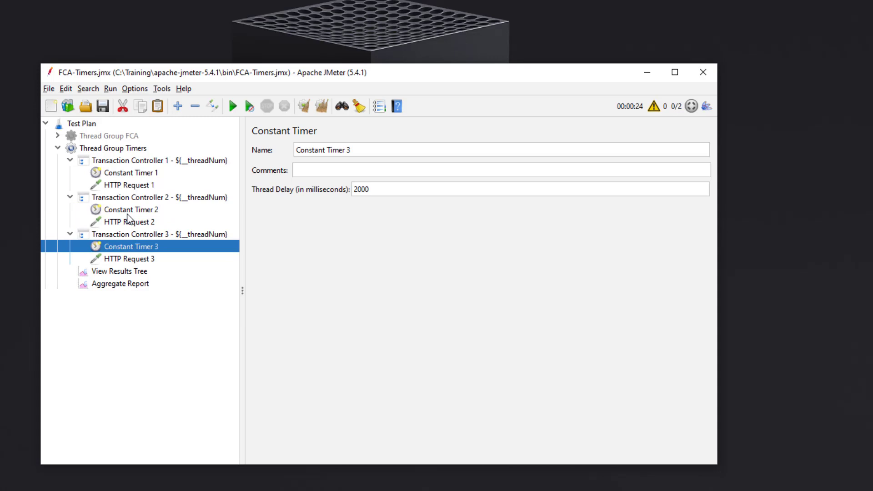
Move HTTP Request 1 above Constant Timer 1 inside Transaction Controller 1.
click(130, 185)
drag(130, 184, 132, 168)
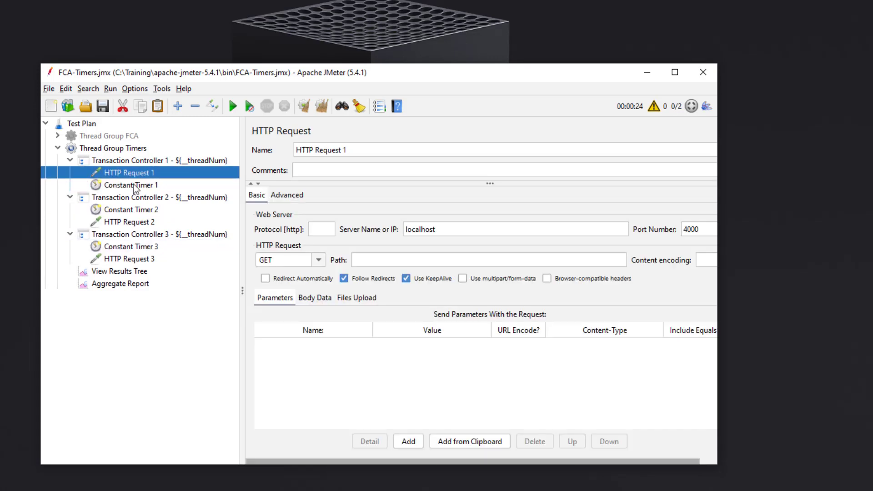
click(137, 220)
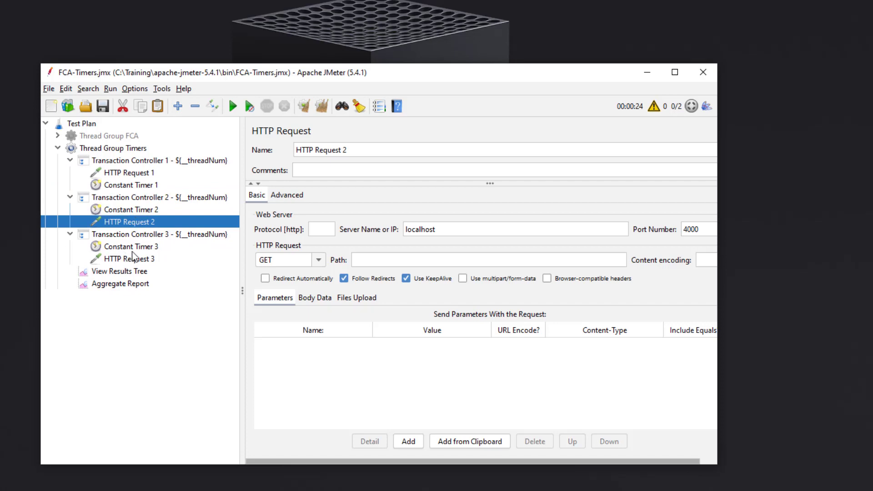
Run the test with Thread Group Timers' Aggregate Report open and widen the Label column to show the full transaction names.
click(135, 272)
click(135, 284)
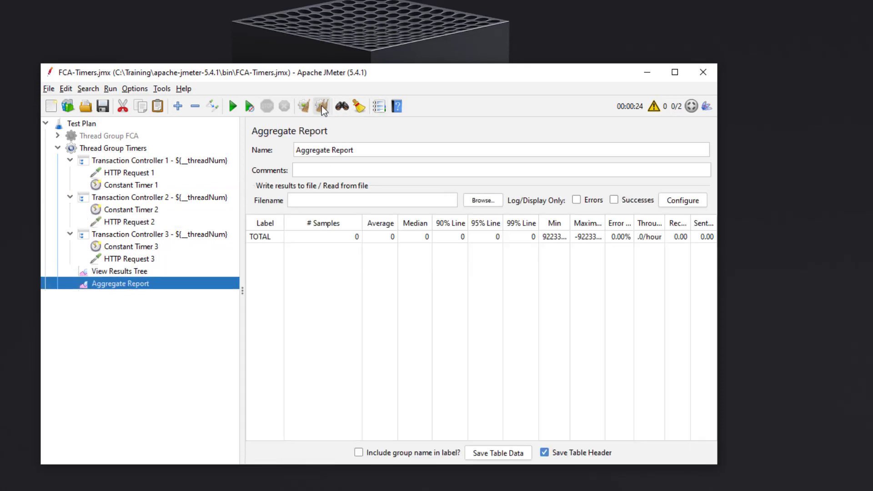
click(233, 107)
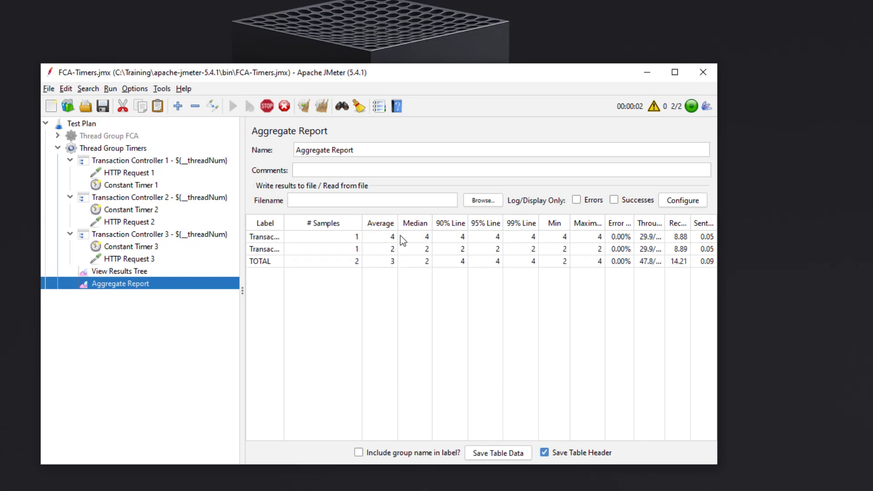
drag(285, 229, 346, 228)
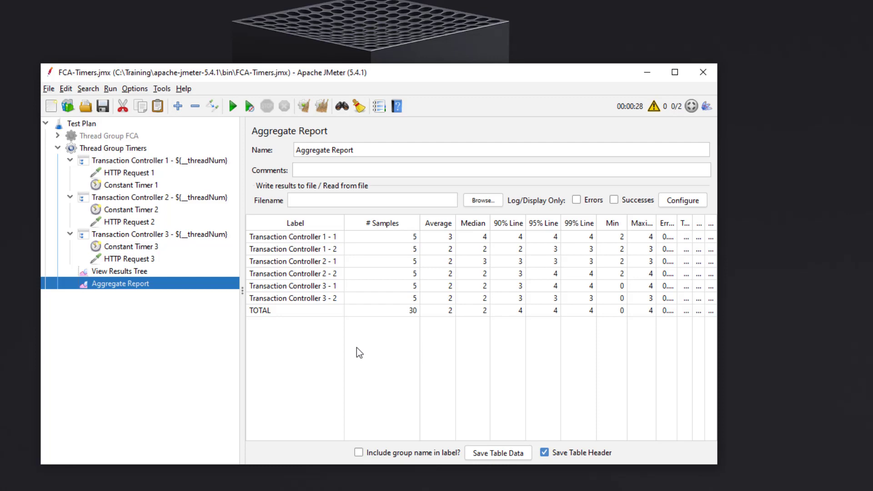
Examine the order and settings of the Constant Timers and HTTP Requests within the Transaction Controllers.
click(136, 222)
click(142, 211)
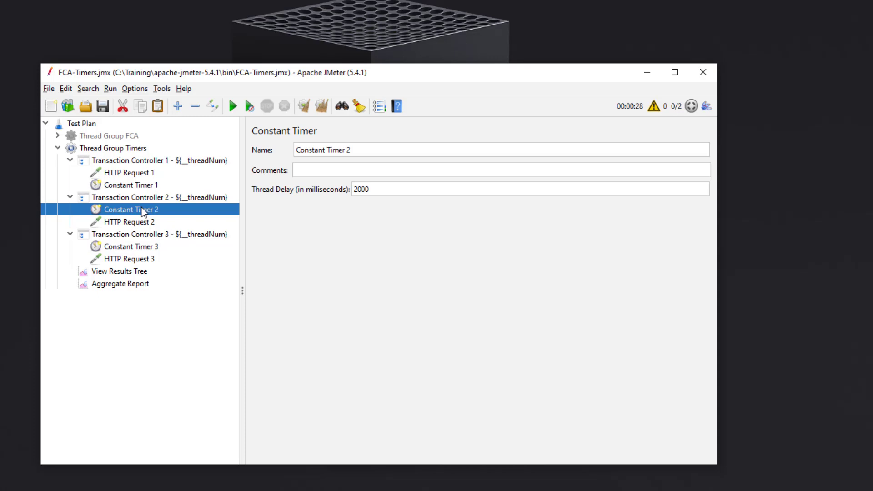
click(138, 223)
click(137, 211)
click(136, 186)
click(137, 212)
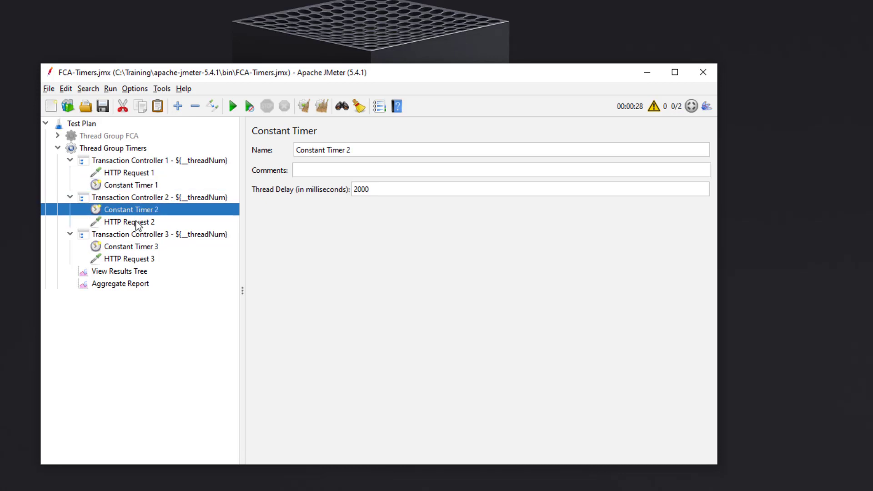
click(140, 247)
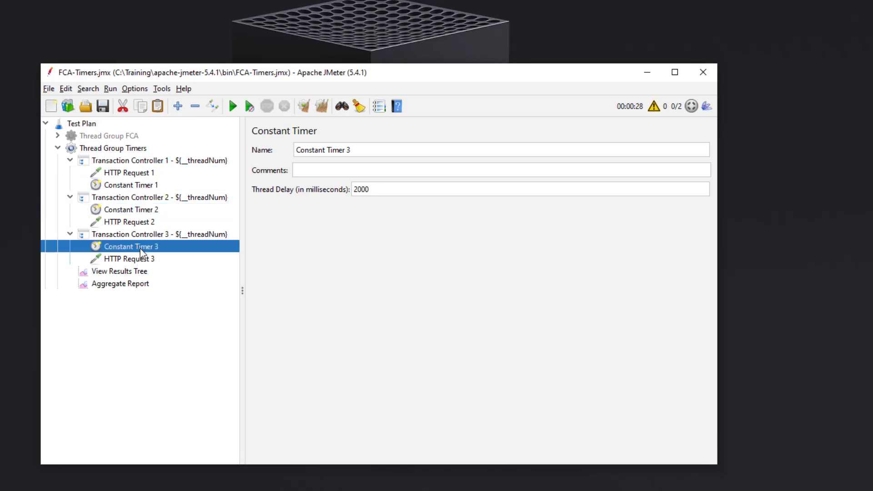
click(141, 222)
click(142, 211)
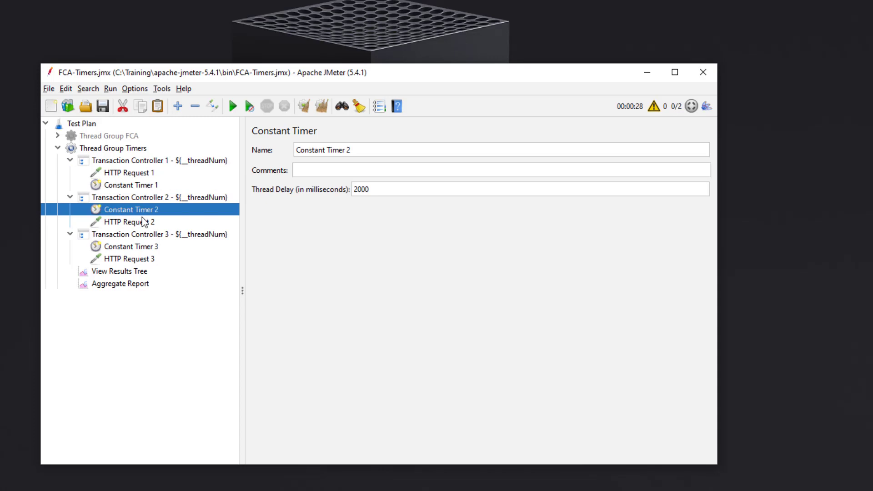
click(143, 222)
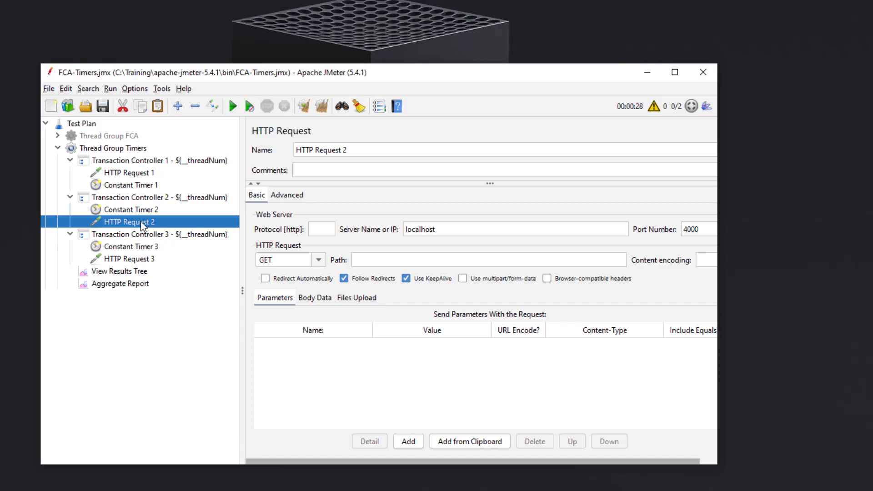
key(Up)
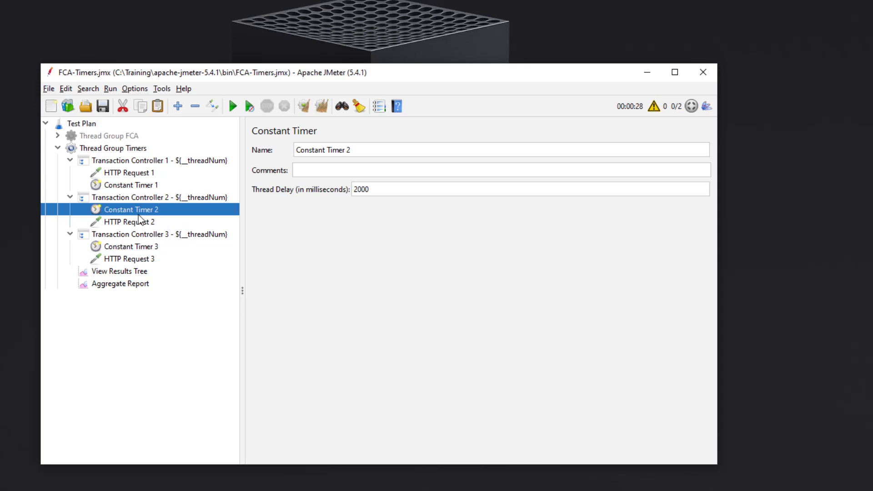
click(146, 188)
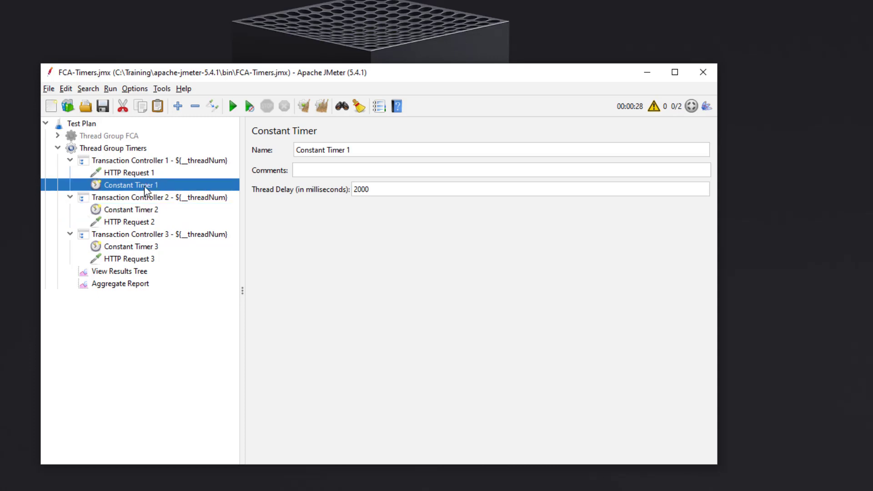
Disable Thread Group Timers and collapse it in the test plan tree.
click(135, 162)
click(126, 149)
right_click(126, 149)
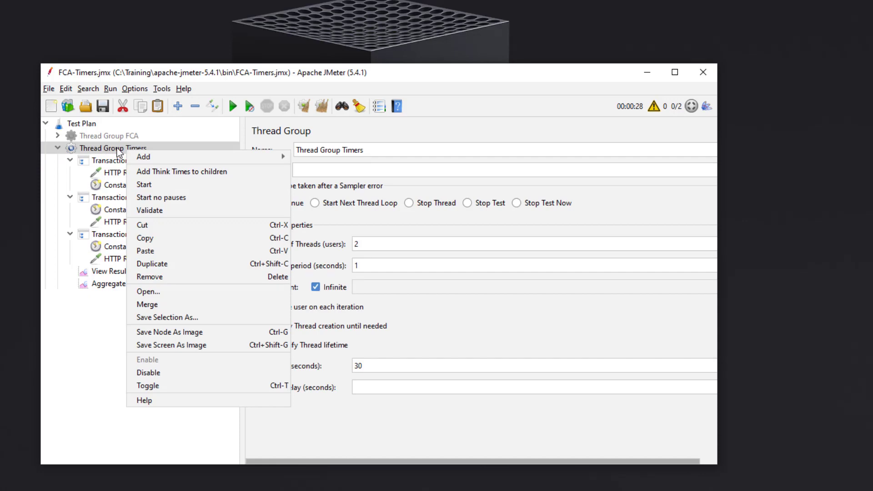
click(116, 148)
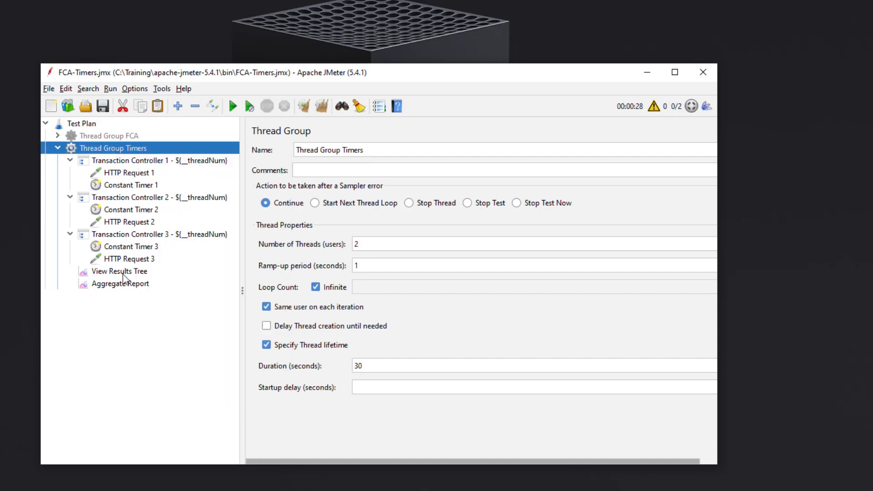
double_click(124, 150)
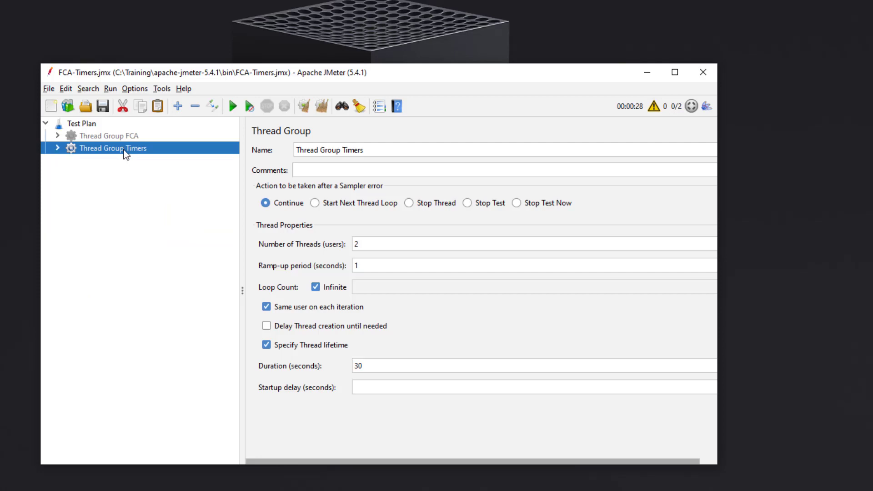
Add a new Thread Group to the Test Plan.
click(83, 124)
right_click(83, 123)
mouse_move(108, 130)
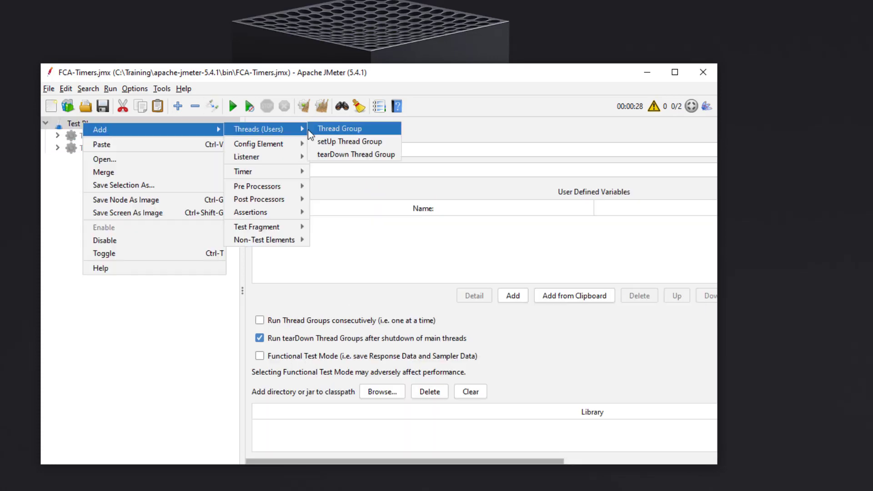
click(318, 129)
Add an HTTP Request to the new Thread Group with server name localhost and port number 4000.
right_click(116, 161)
mouse_move(119, 163)
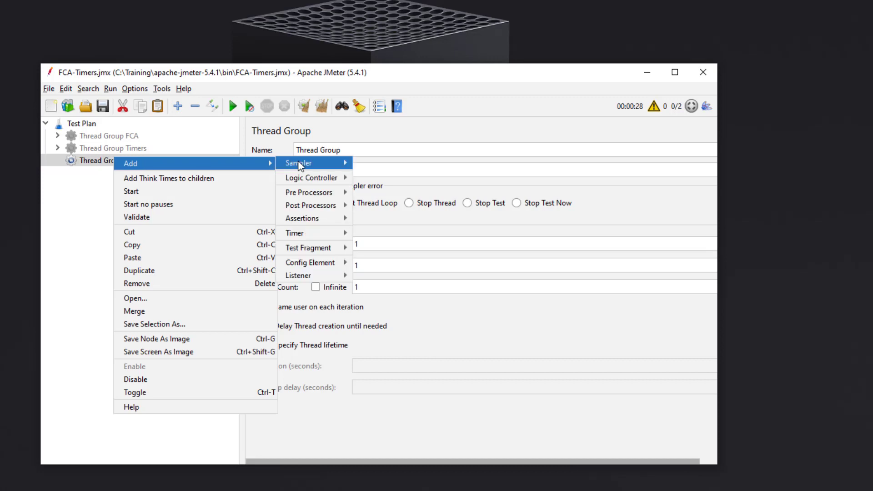
key(Escape)
click(395, 170)
click(412, 230)
text(loca)
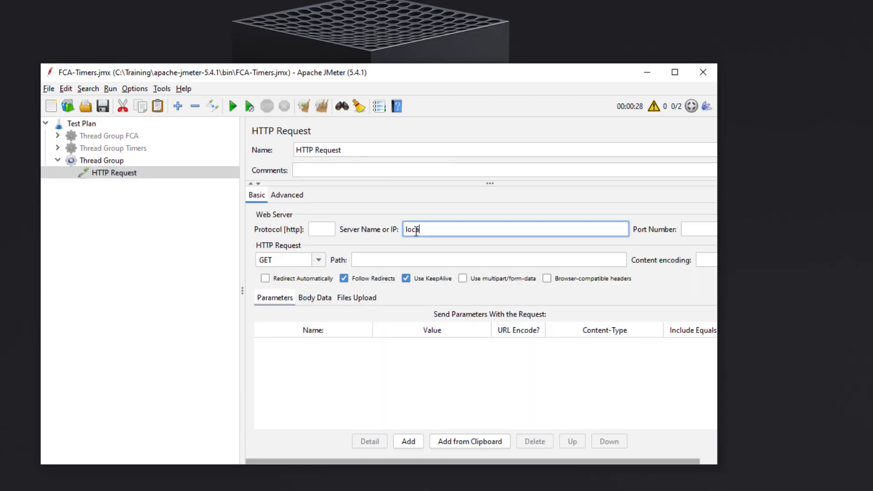
text(lhost)
click(710, 223)
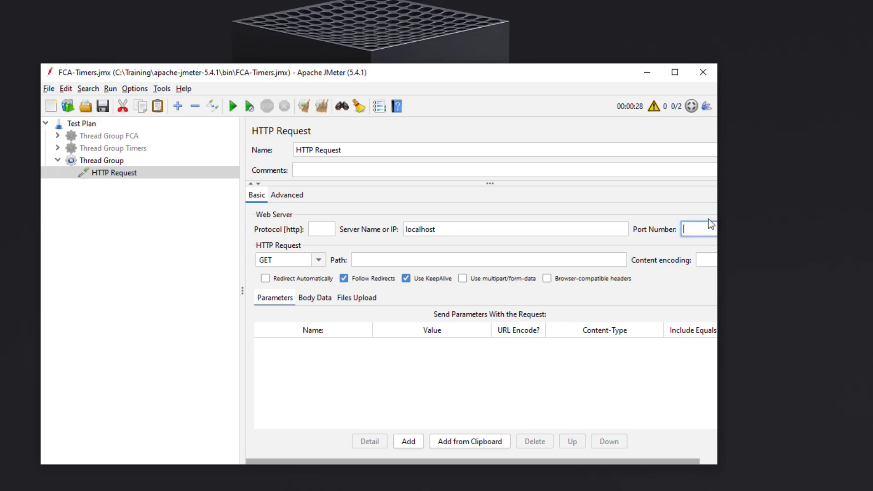
text(4000)
Add think times to the Thread Group's children and move the Think Time action with its Pause timer above the HTTP Request.
click(102, 161)
right_click(111, 163)
mouse_move(136, 171)
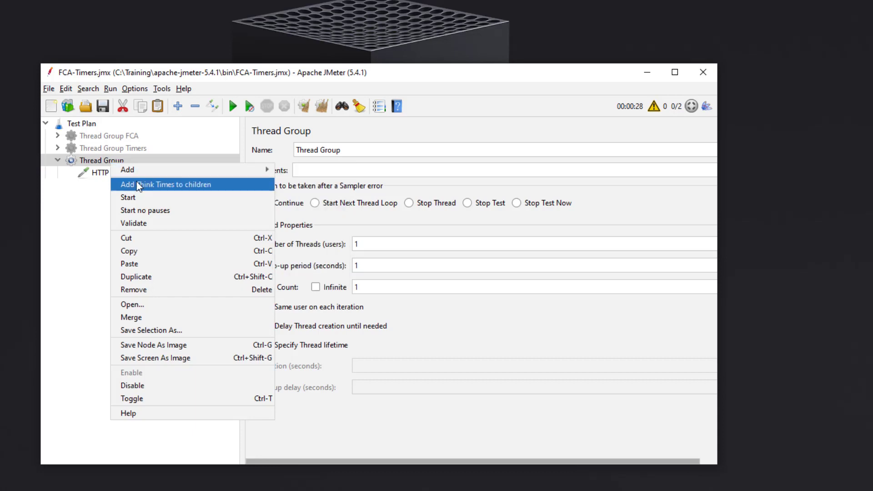
click(137, 184)
double_click(121, 184)
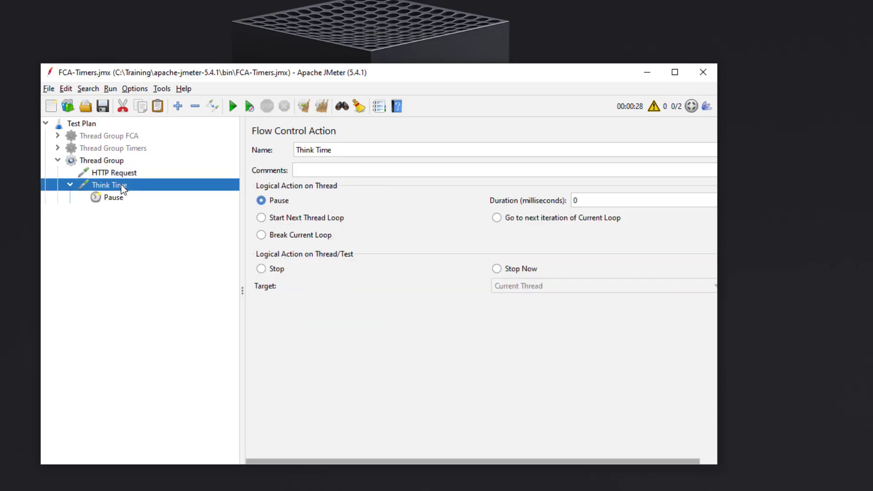
drag(116, 187, 119, 168)
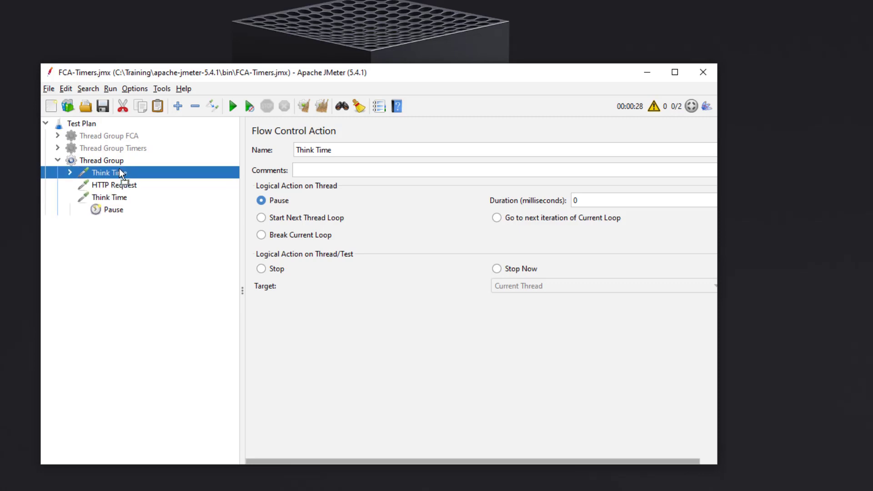
double_click(121, 173)
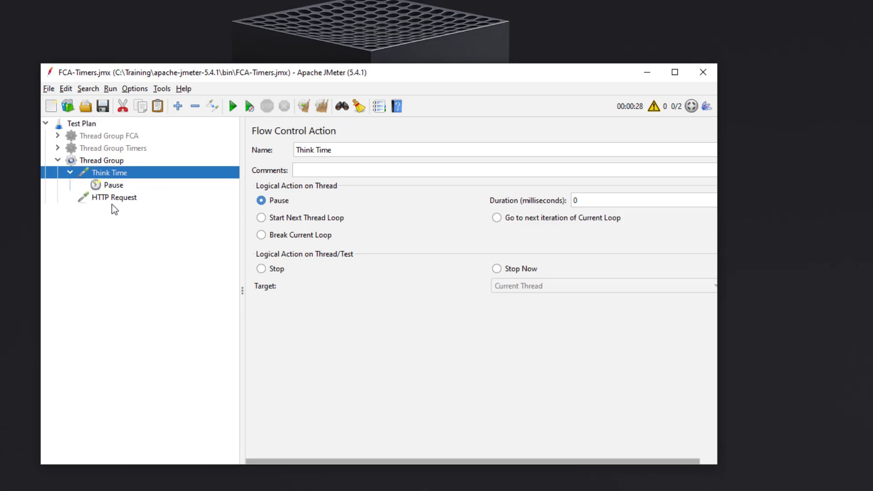
Add an Aggregate Report listener to the new Thread Group.
click(113, 159)
right_click(113, 160)
mouse_move(132, 165)
mouse_move(320, 276)
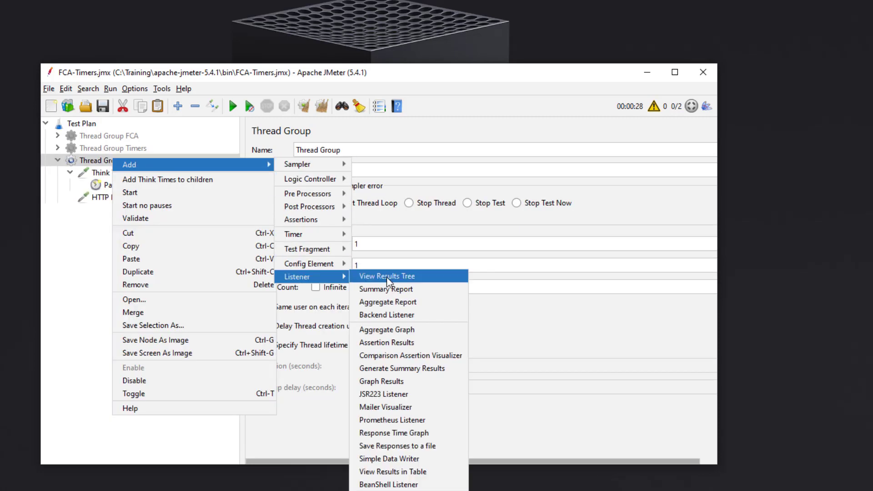
click(389, 302)
Rename the new Thread Group's HTTP Request to HTTP Request 1.
click(103, 198)
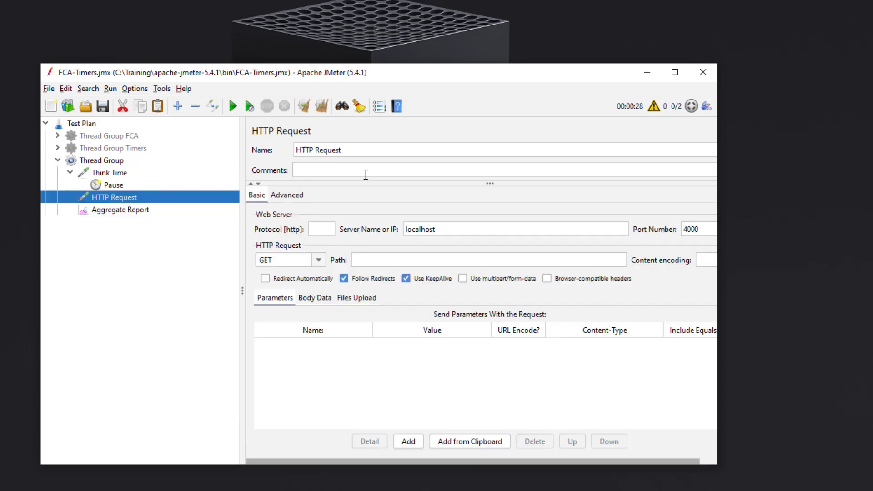
click(370, 152)
text(1)
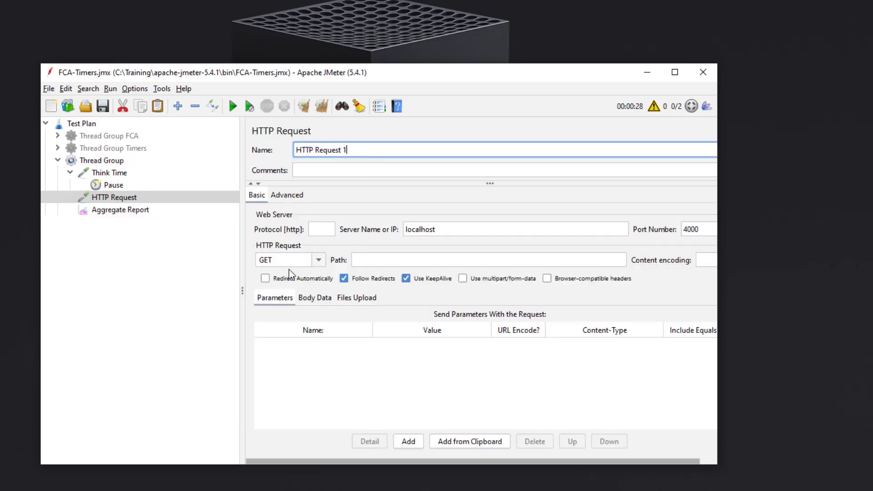
click(108, 174)
click(111, 162)
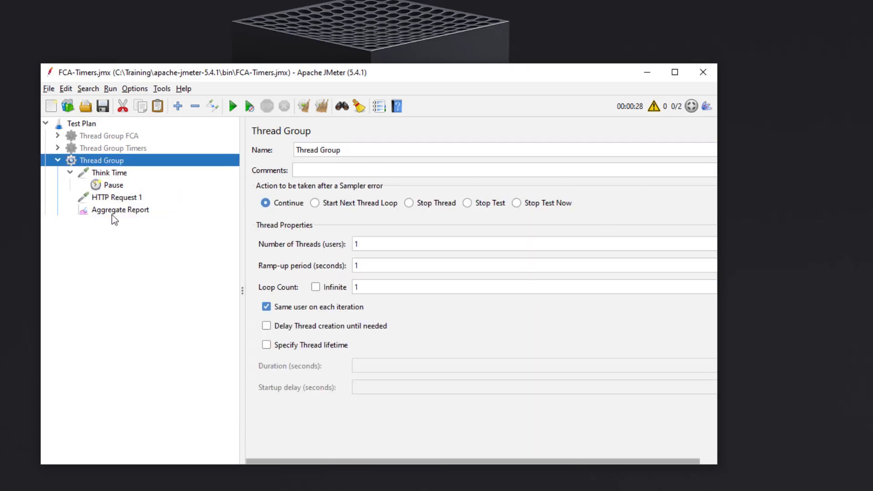
Set the pause duration of the Think Time action to 3000 milliseconds.
click(113, 174)
click(605, 197)
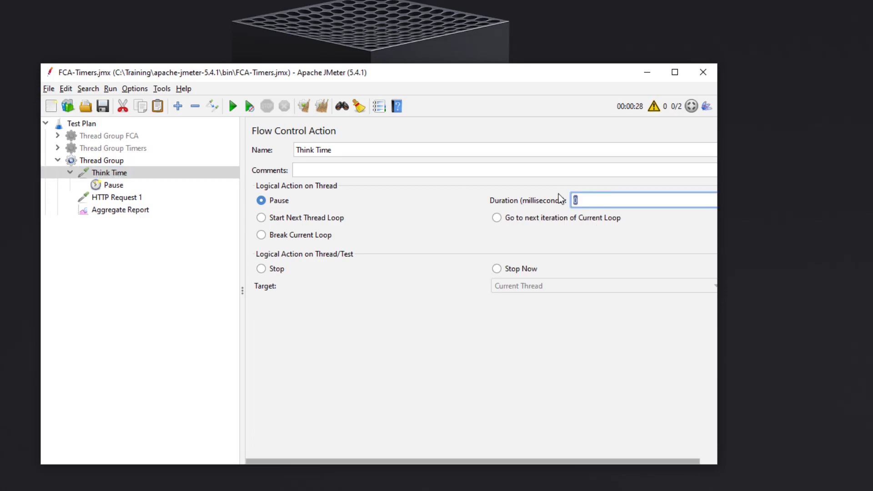
text(3000)
Set the Pause timer's Random Delay Maximum to 1000 and its Constant Delay Offset to 3000 milliseconds.
click(114, 185)
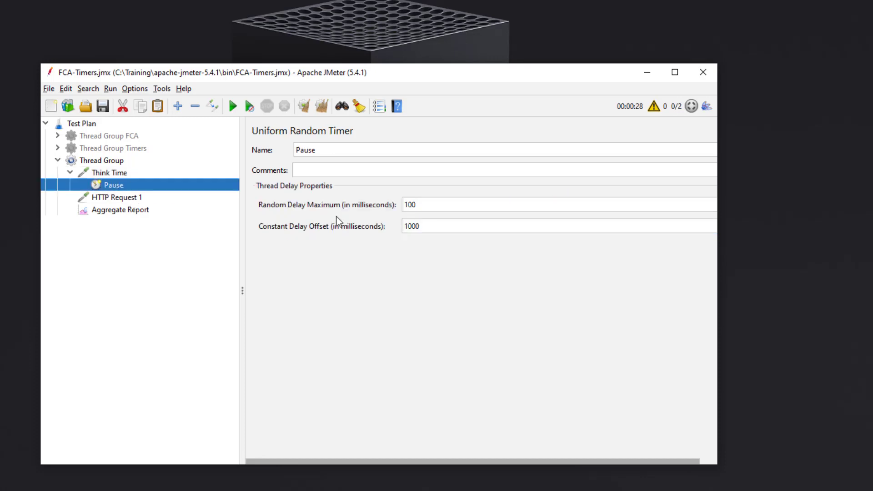
click(430, 206)
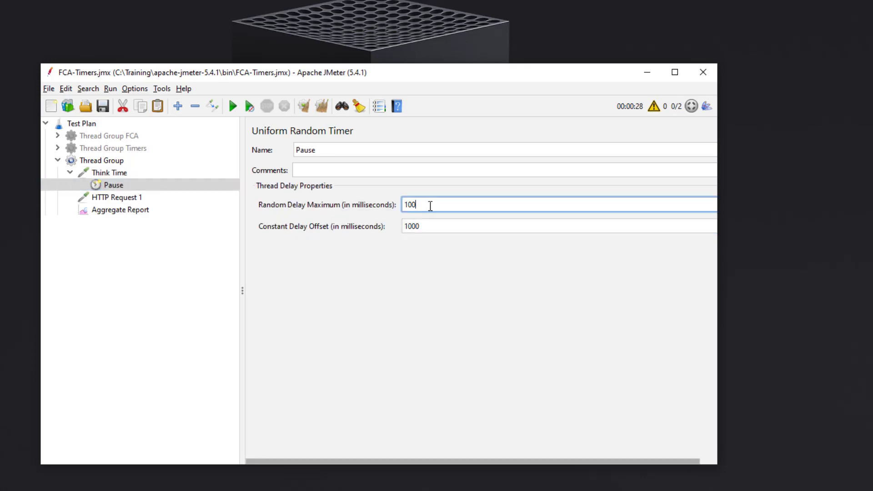
text(0)
drag(449, 226, 343, 218)
text(3000)
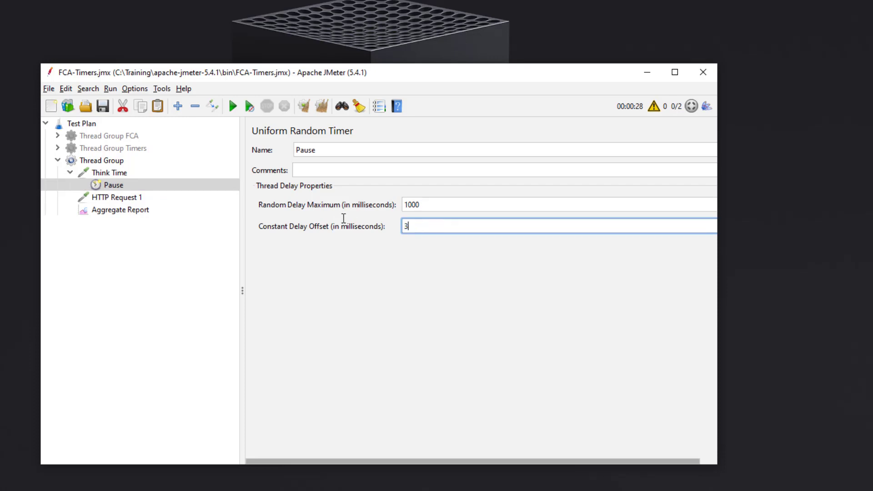
Review the new Thread Group's elements, including the Think Time duration and the Pause timer's constant and random delays.
click(107, 200)
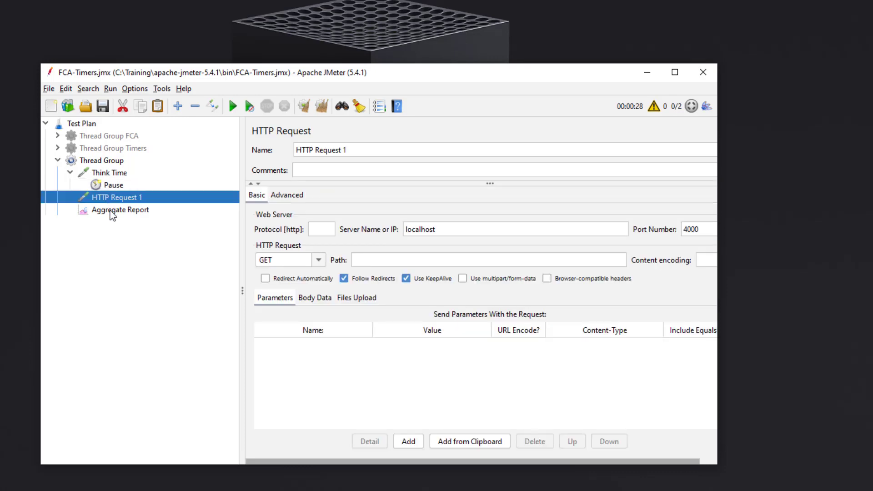
click(109, 210)
click(123, 177)
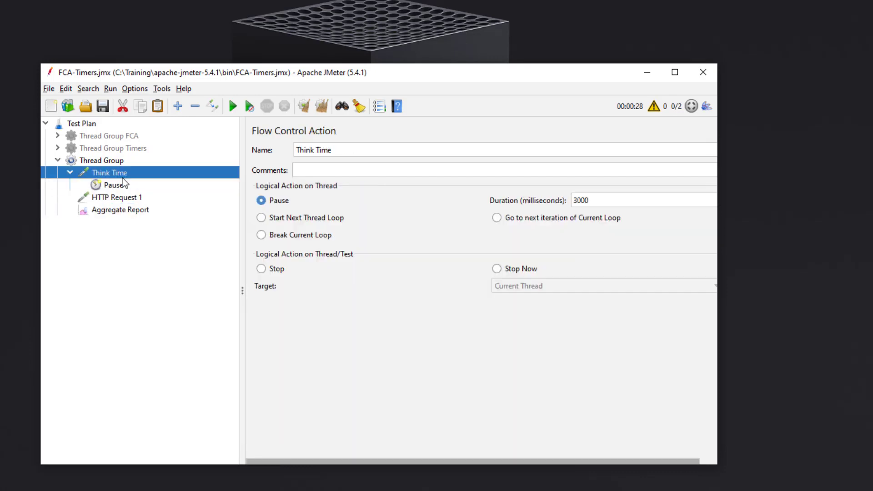
drag(630, 200, 572, 200)
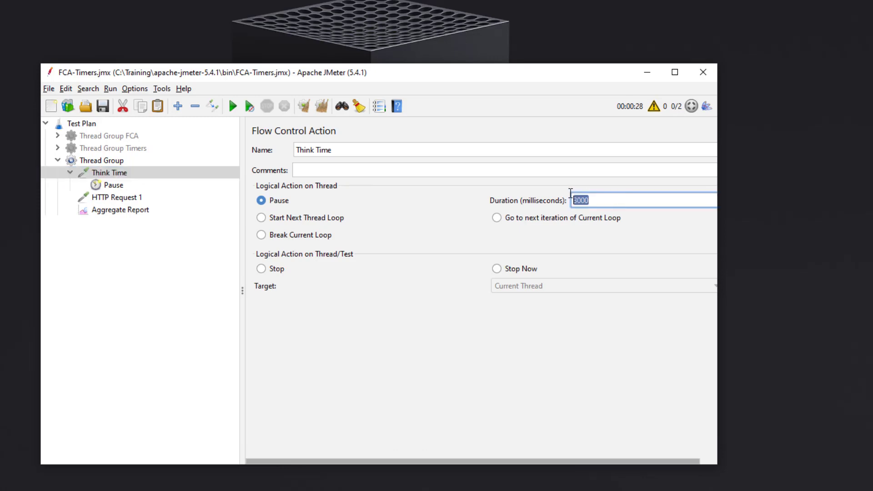
click(114, 187)
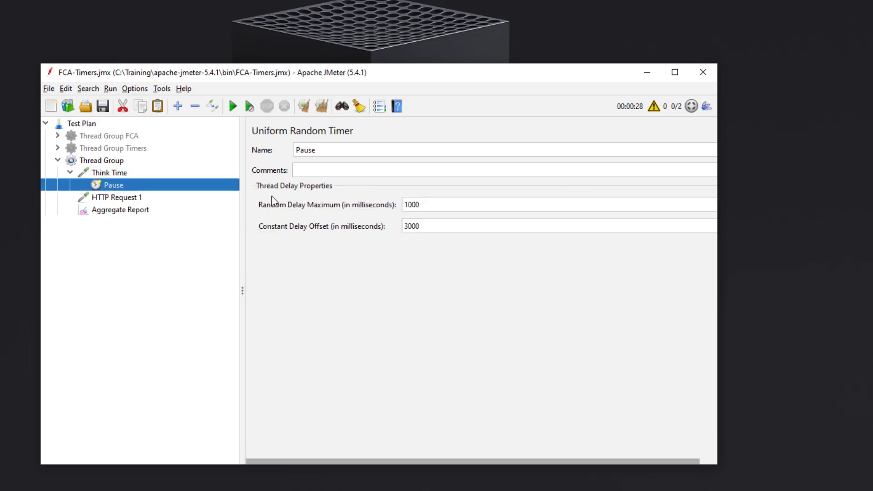
drag(477, 231, 398, 228)
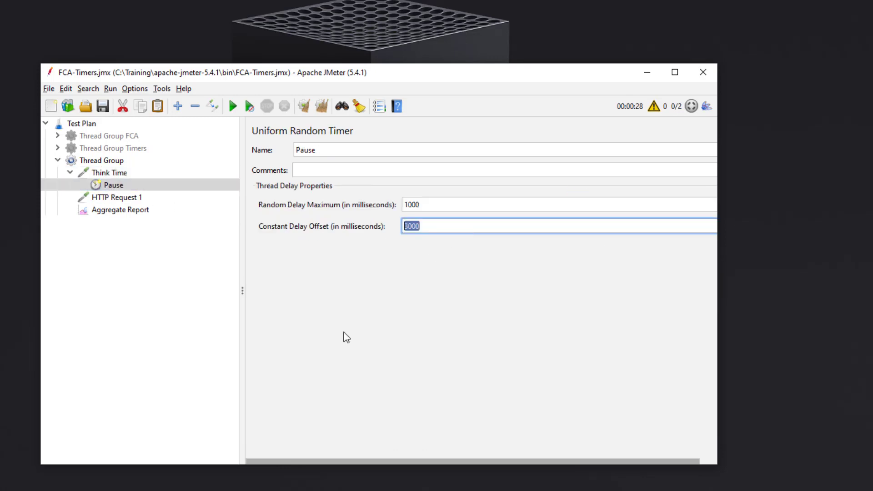
drag(435, 205, 402, 205)
click(111, 161)
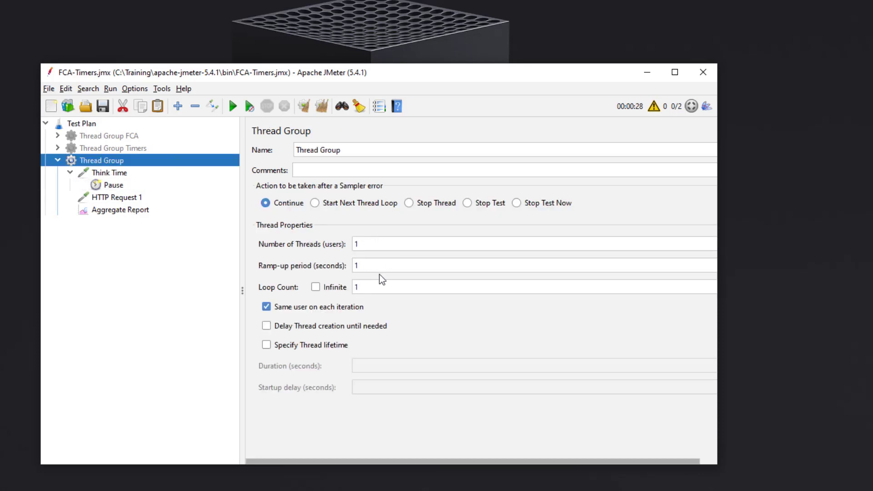
Run the test with the new Thread Group's Aggregate Report open.
click(117, 210)
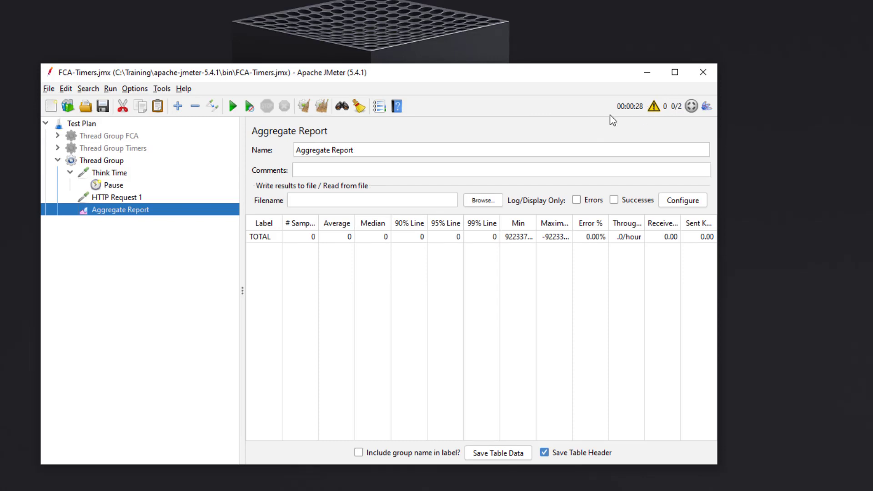
click(235, 108)
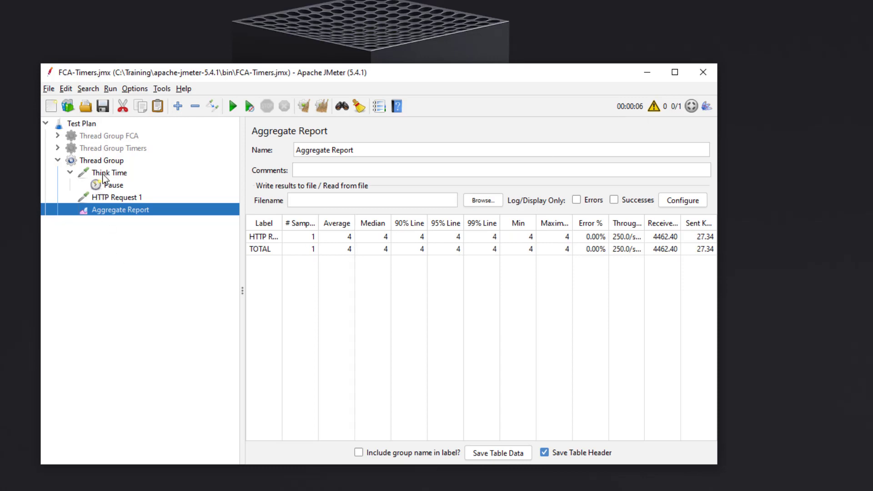
Compare the Think Time duration with the Pause timer's delay settings to account for the test's elapsed time.
click(103, 175)
double_click(620, 200)
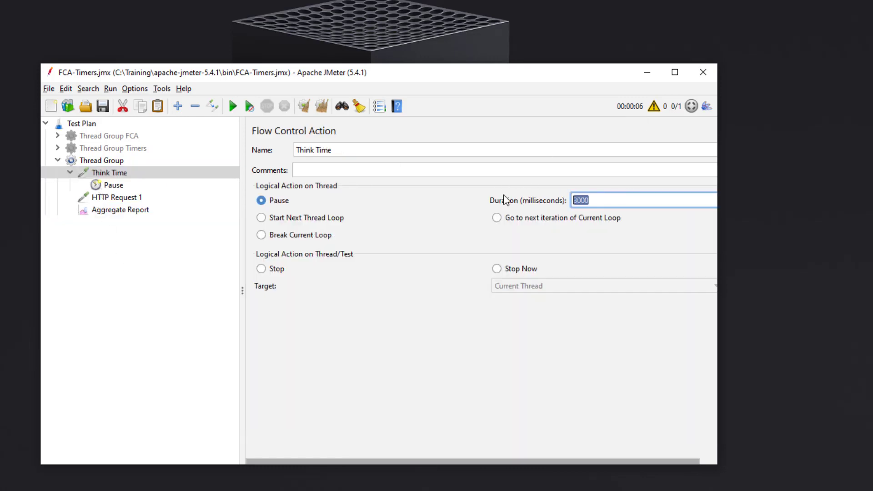
click(113, 185)
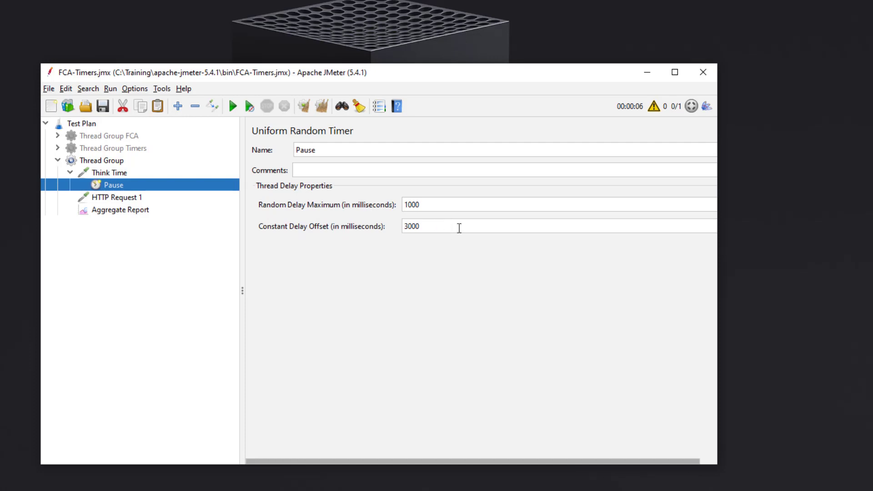
drag(457, 226, 282, 316)
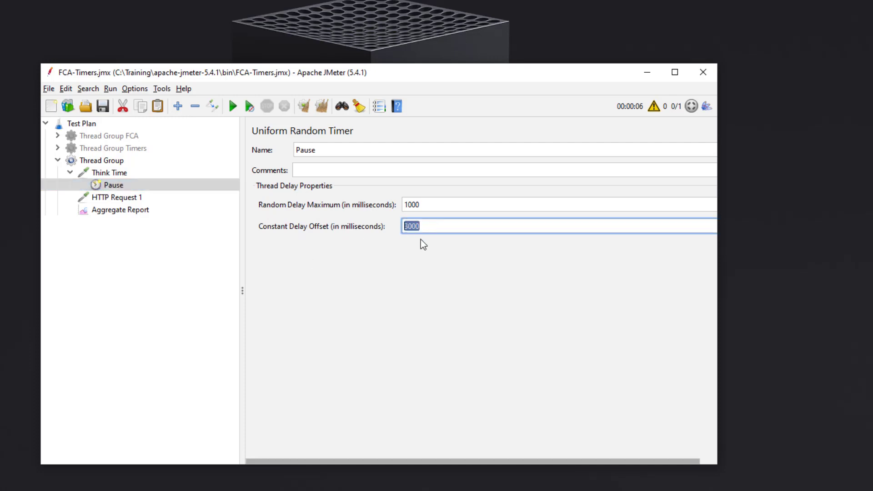
drag(440, 205, 386, 244)
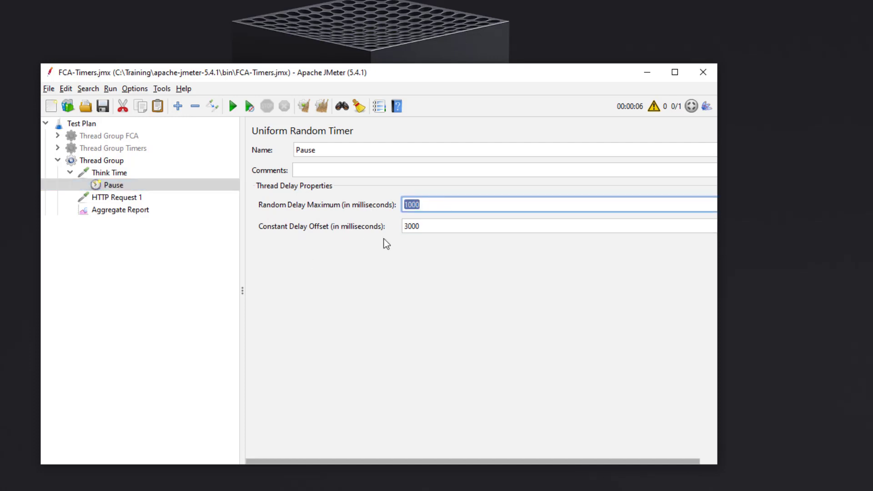
click(114, 197)
Clear all results from the Aggregate Report and run the test again.
click(114, 209)
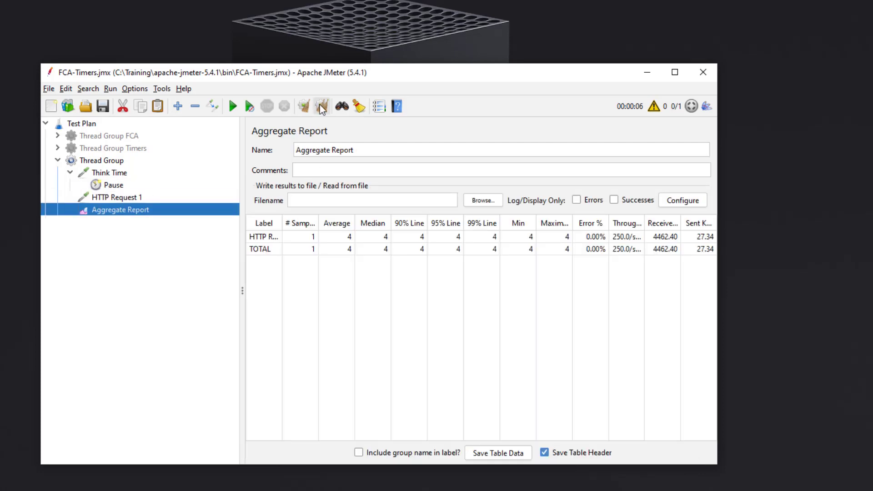
click(320, 105)
click(238, 104)
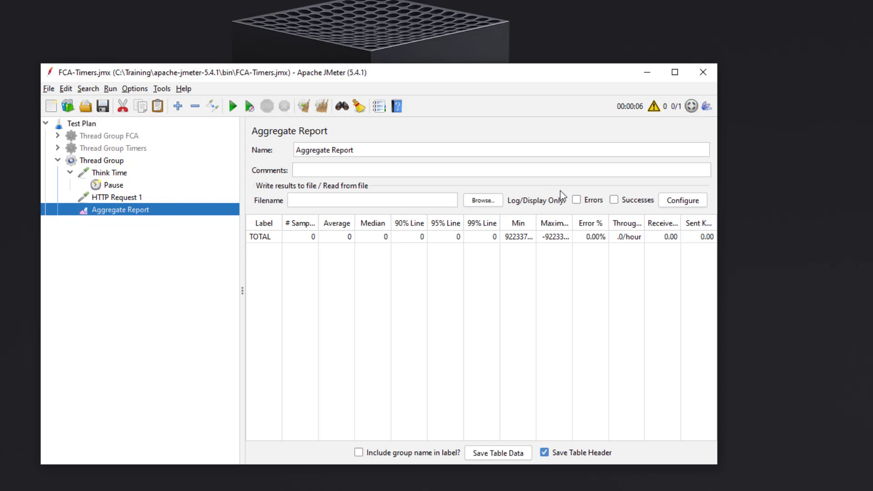
Set the Pause timer's Random Delay Maximum to 3000 milliseconds.
click(113, 185)
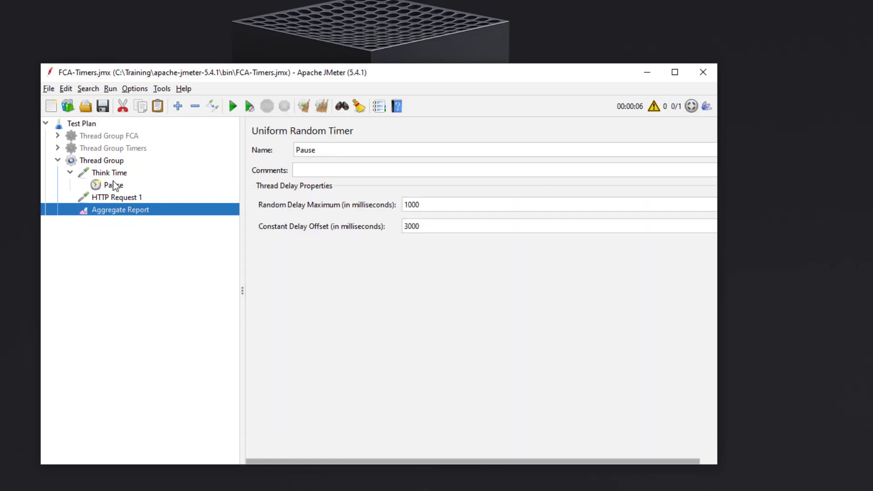
double_click(431, 207)
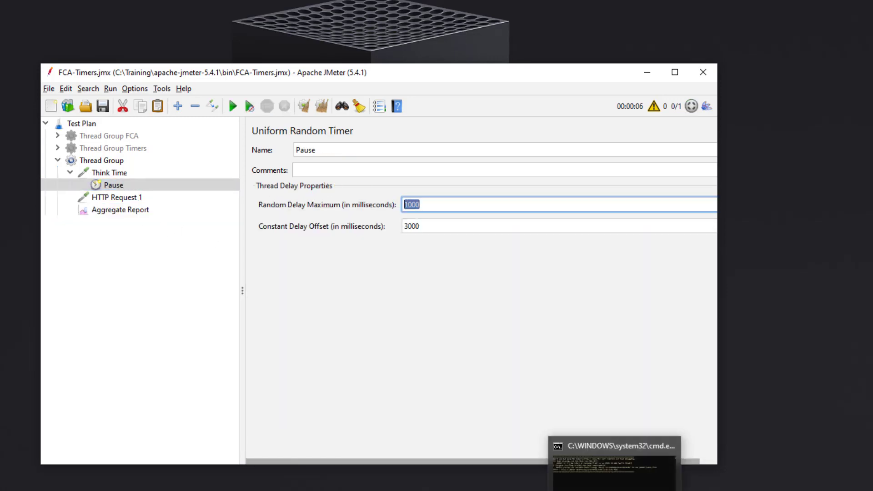
text(3000)
Recheck the Think Time duration and both Pause timer delays, and open the new Thread Group's Aggregate Report.
click(117, 173)
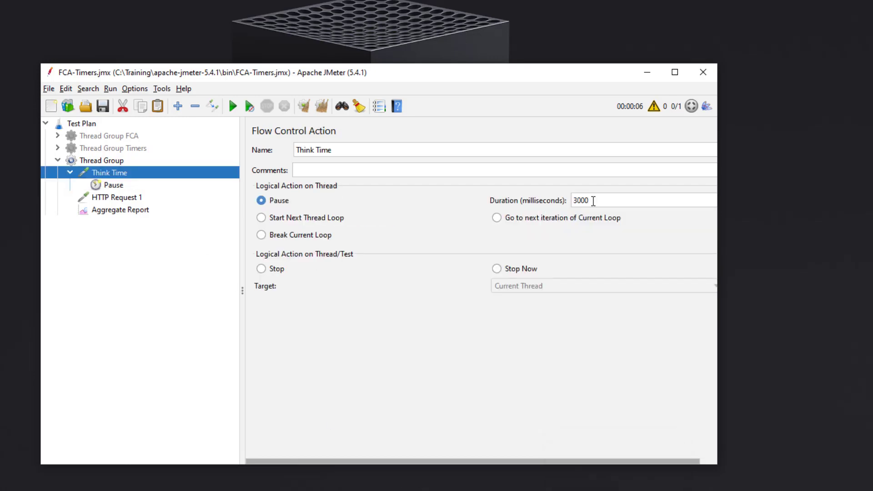
double_click(609, 200)
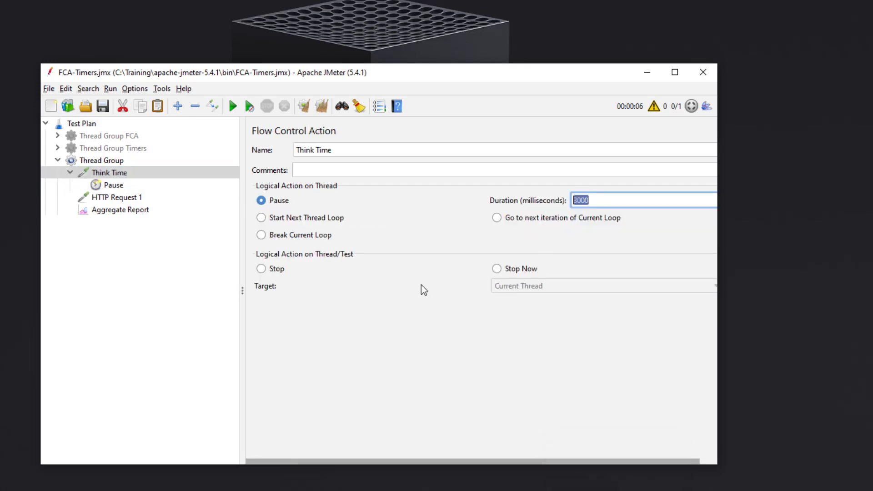
click(108, 185)
click(421, 226)
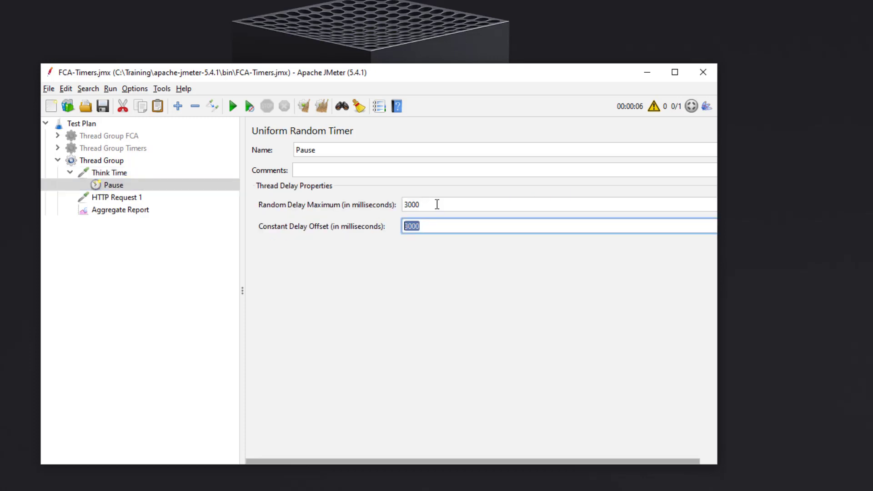
click(437, 204)
click(120, 198)
click(128, 210)
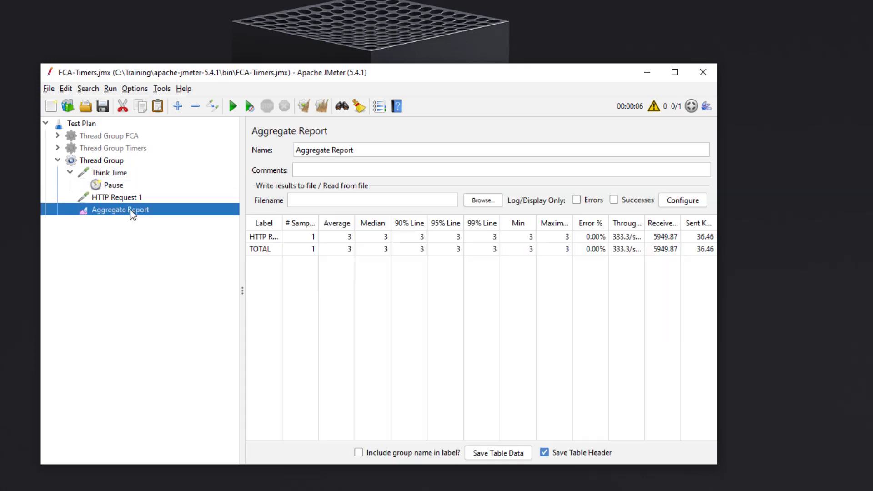
Clear all Aggregate Report results and run the test, repeating the cycle twice to compare the elapsed times.
click(123, 198)
click(128, 210)
click(321, 106)
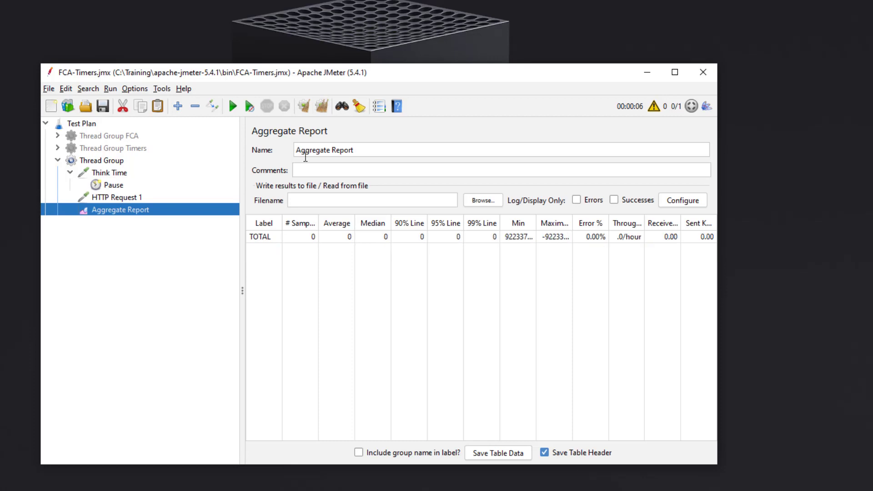
click(233, 106)
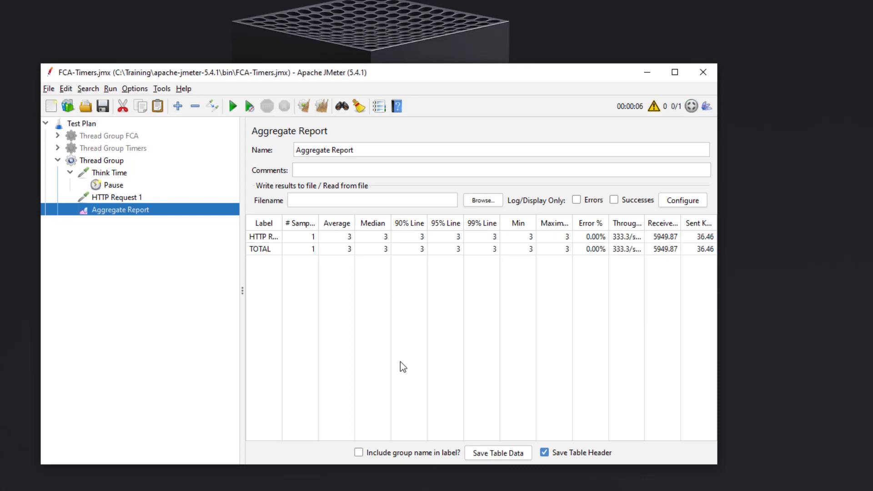
click(322, 106)
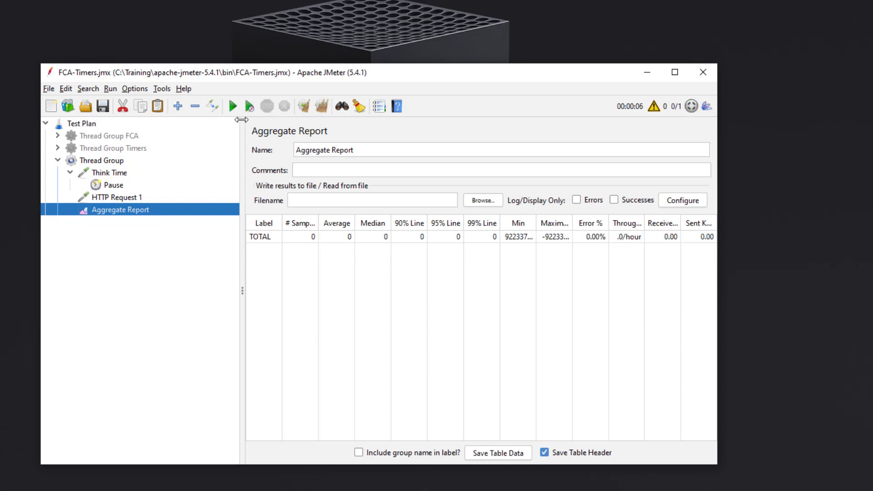
click(237, 112)
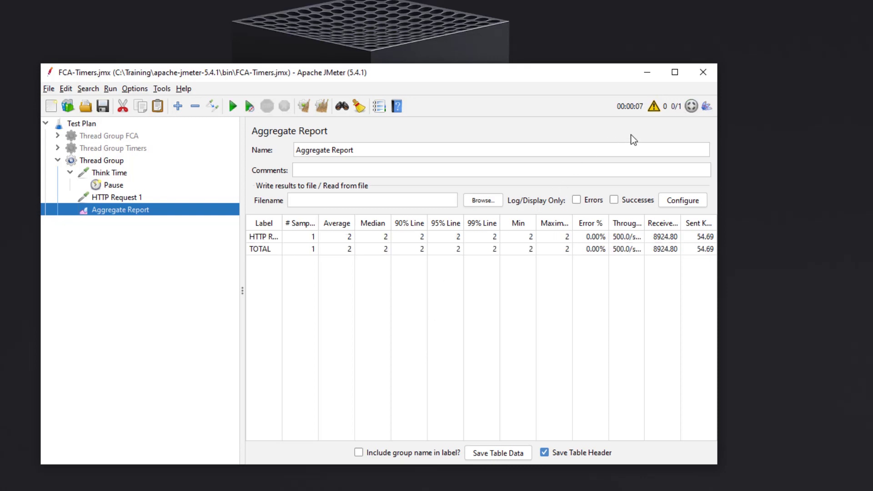
Review the Think Time duration against the Pause timer's Random Delay Maximum to explain the elapsed time of the latest run.
click(103, 176)
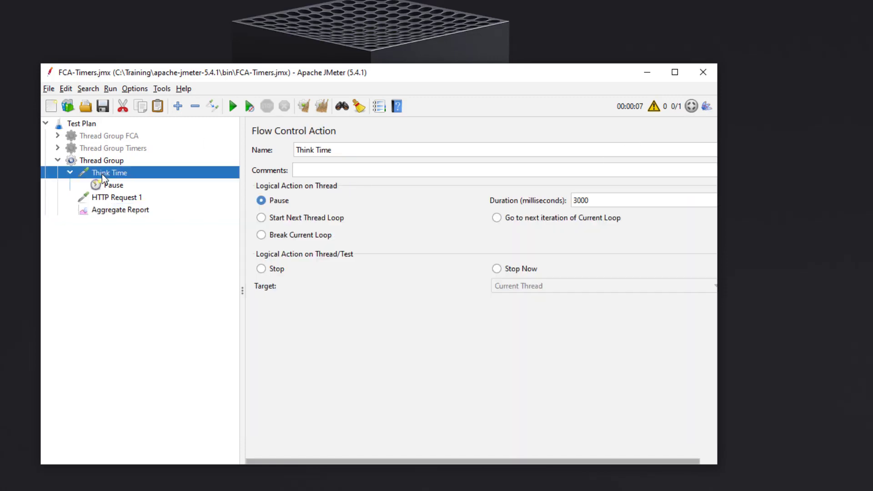
click(113, 187)
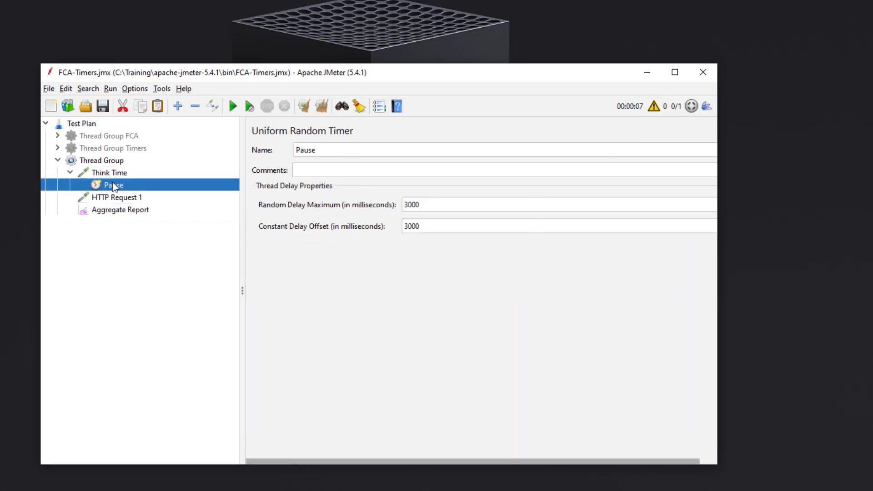
drag(429, 206, 358, 212)
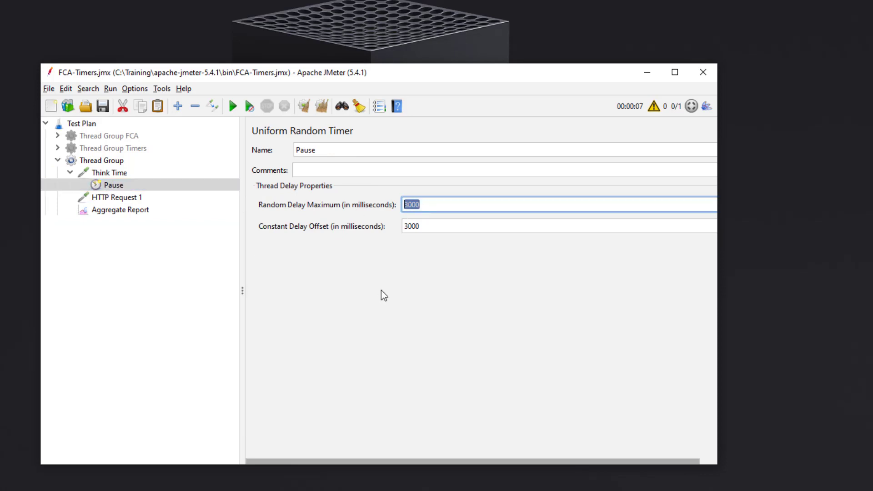
click(118, 177)
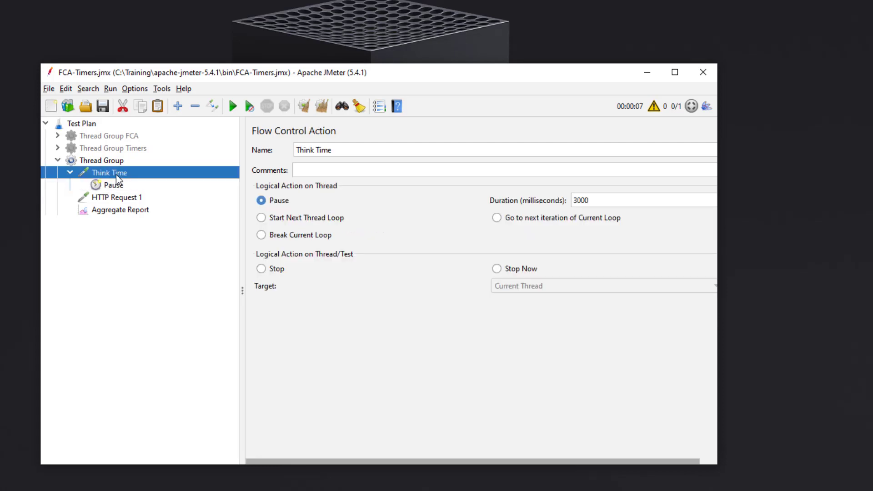